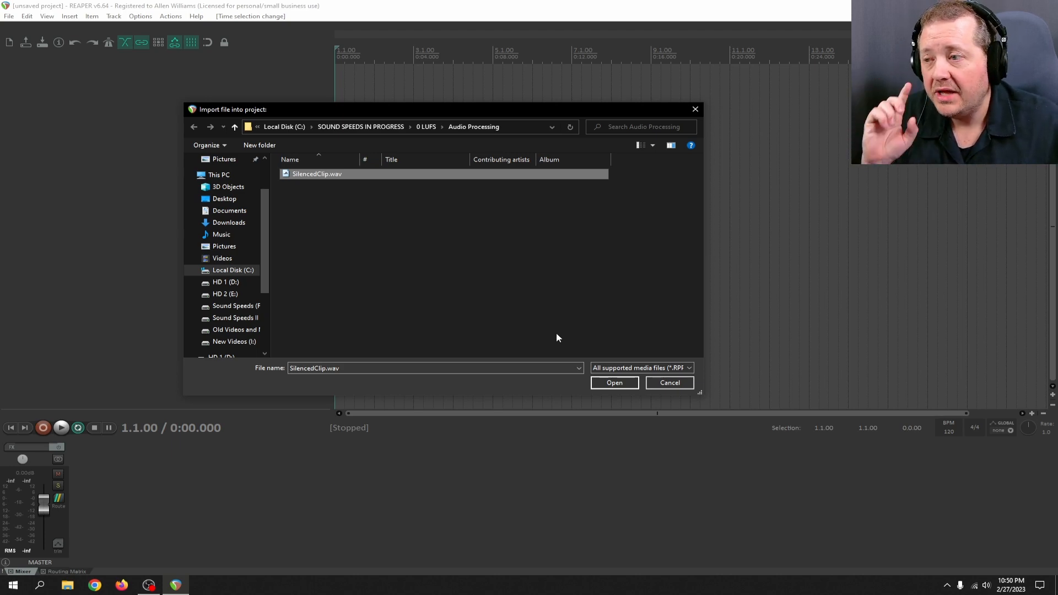
- Import SilencedClip.wav and trim its end to about 20.5 s, with the time selection spanning the trimmed clip
{"action": "left_click", "coordinate": [611, 380]}
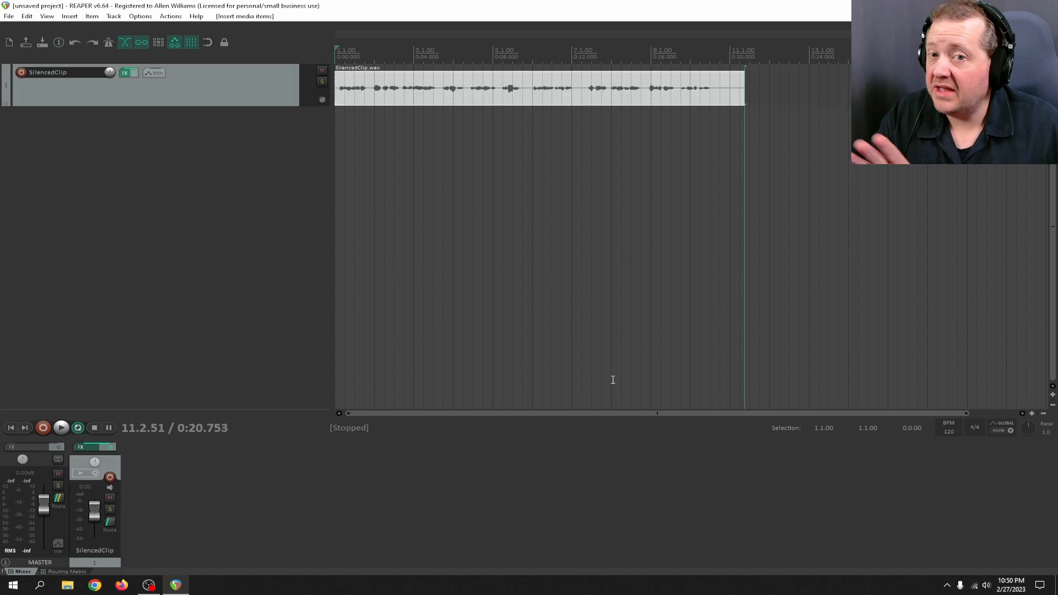
{"action": "left_click_drag", "start_coordinate": [741, 96], "coordinate": [714, 99]}
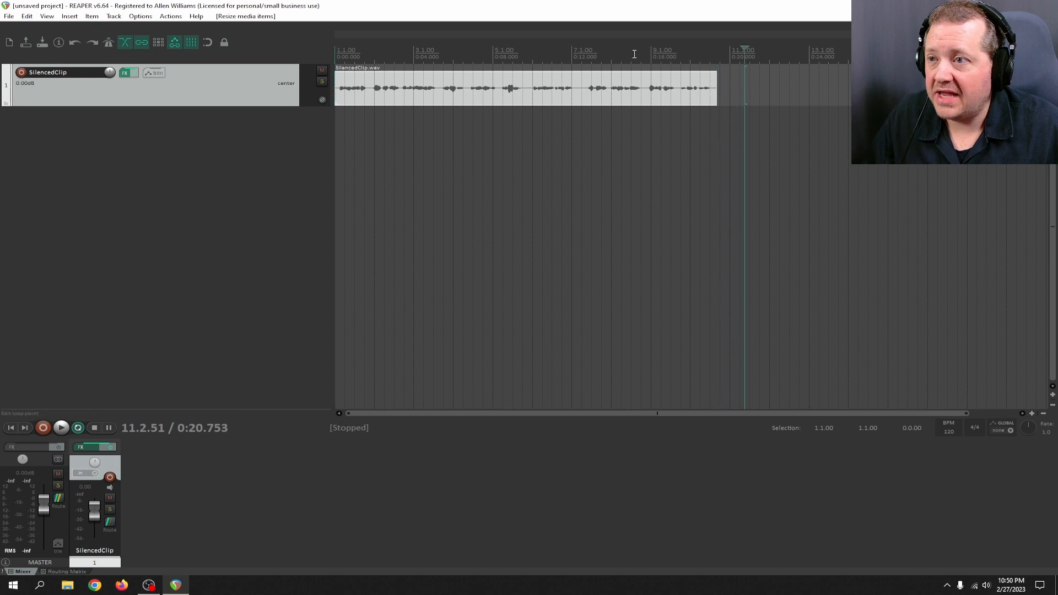
{"action": "double_click", "coordinate": [633, 55]}
- Check the default tail length in the rendering preferences, leaving the settings as they are
{"action": "left_click", "coordinate": [140, 17]}
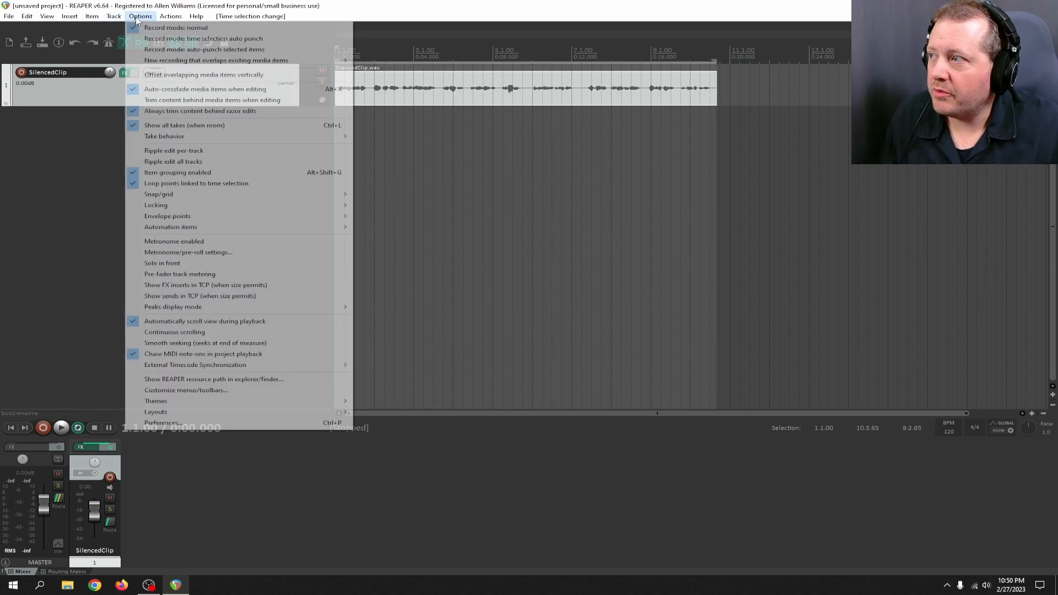
{"action": "left_click", "coordinate": [178, 423]}
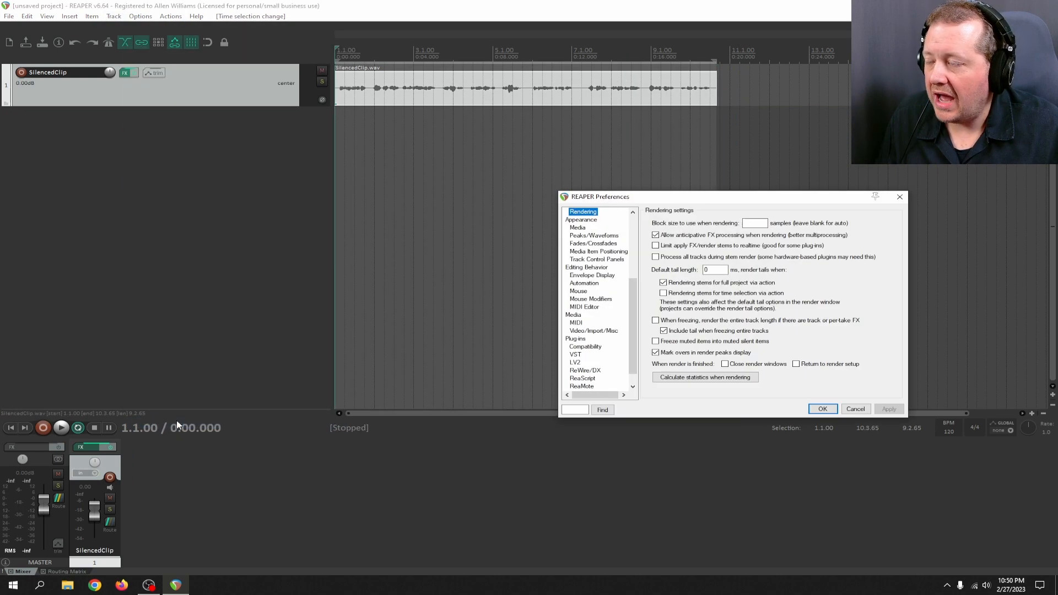
{"action": "scroll", "coordinate": [593, 255], "scroll_direction": "up", "scroll_amount": 2}
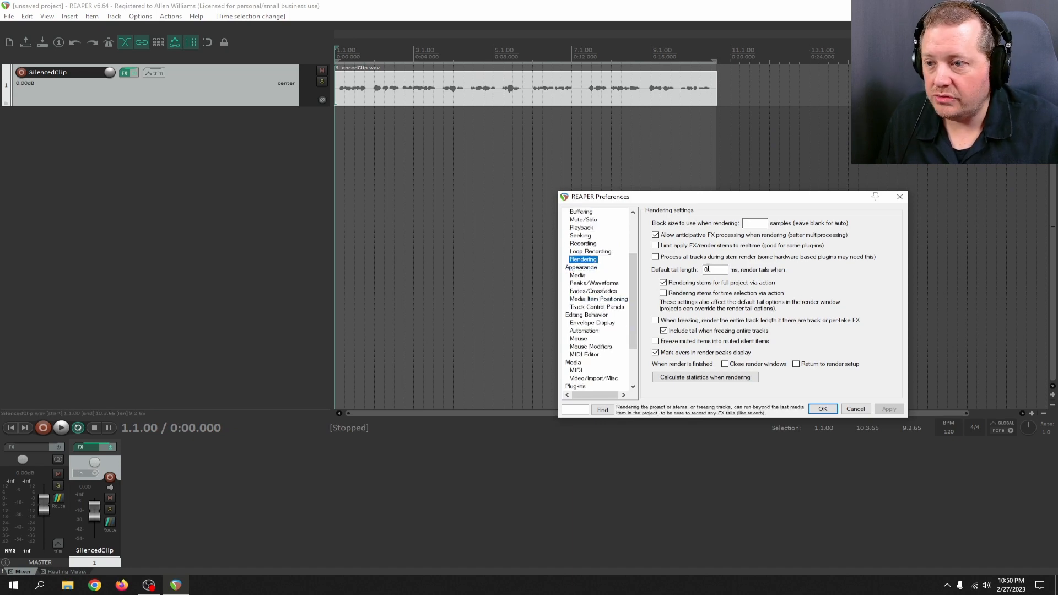
{"action": "left_click", "coordinate": [855, 408]}
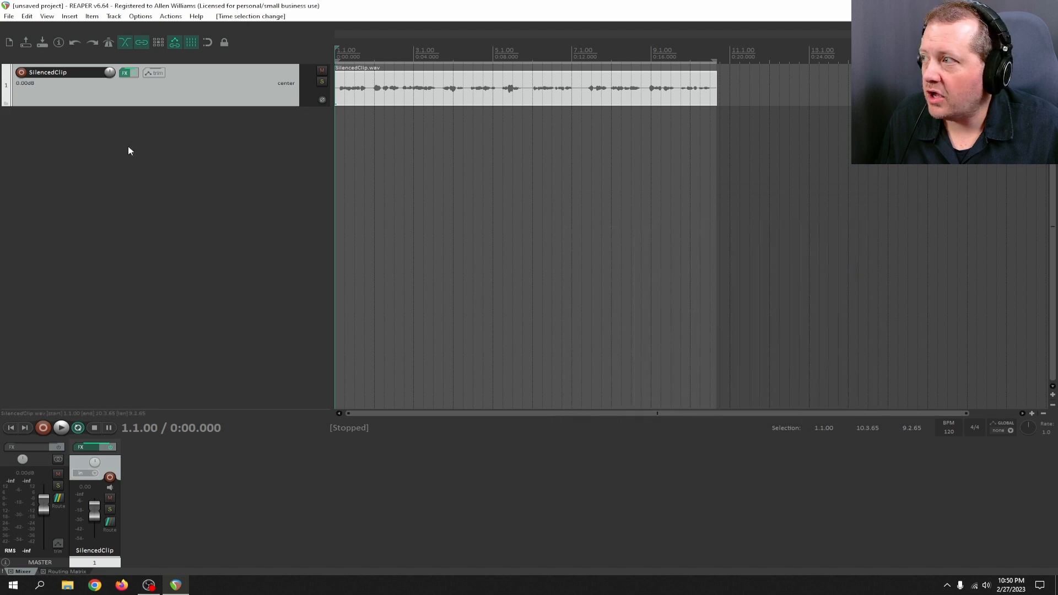
- Review the tail setting and time bounds in the Render to File options without rendering anything
{"action": "left_click", "coordinate": [10, 17]}
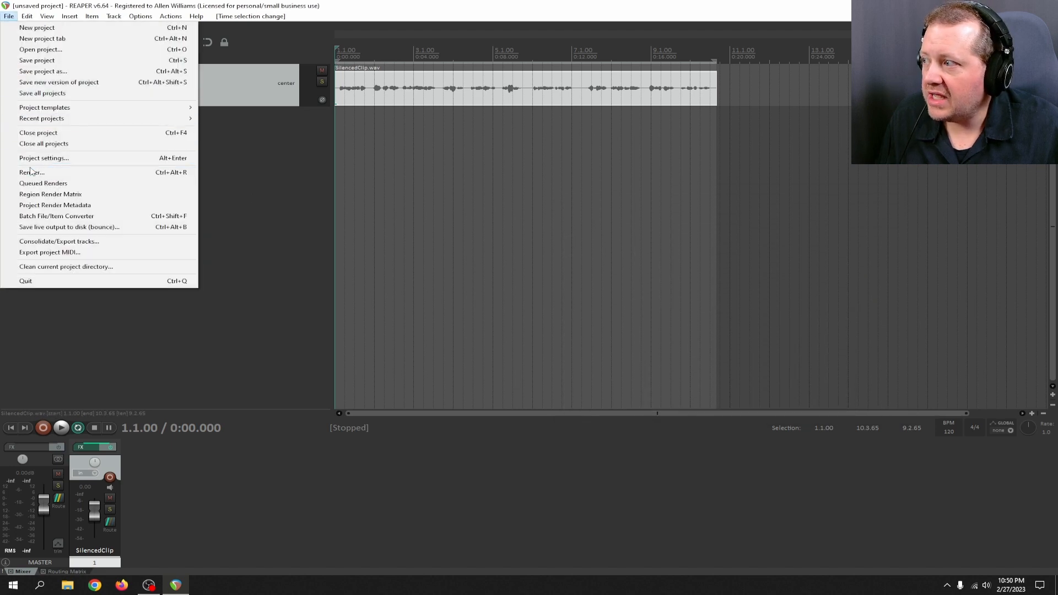
{"action": "left_click", "coordinate": [111, 174]}
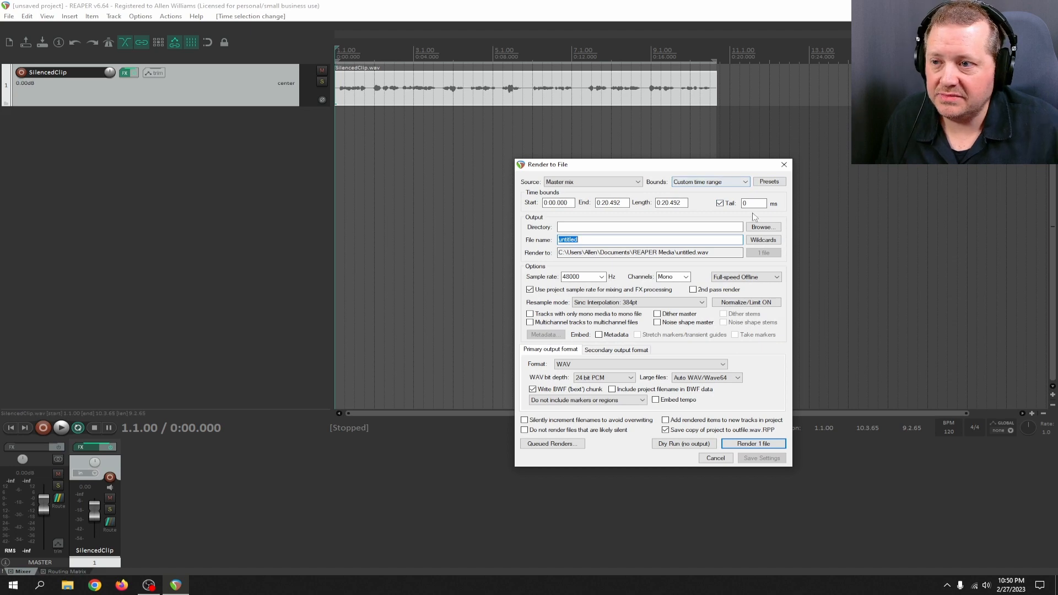
{"action": "left_click", "coordinate": [711, 458]}
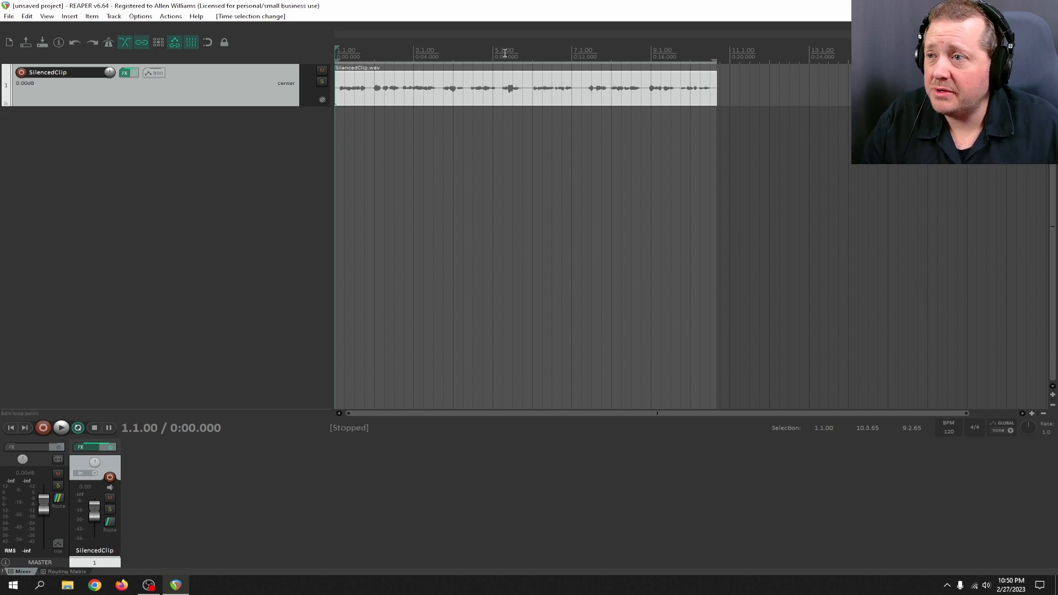
- Enable the Audio Statistics effect on the SilencedClip track and play the clip through to measure its RMS loudness
{"action": "left_click", "coordinate": [125, 72]}
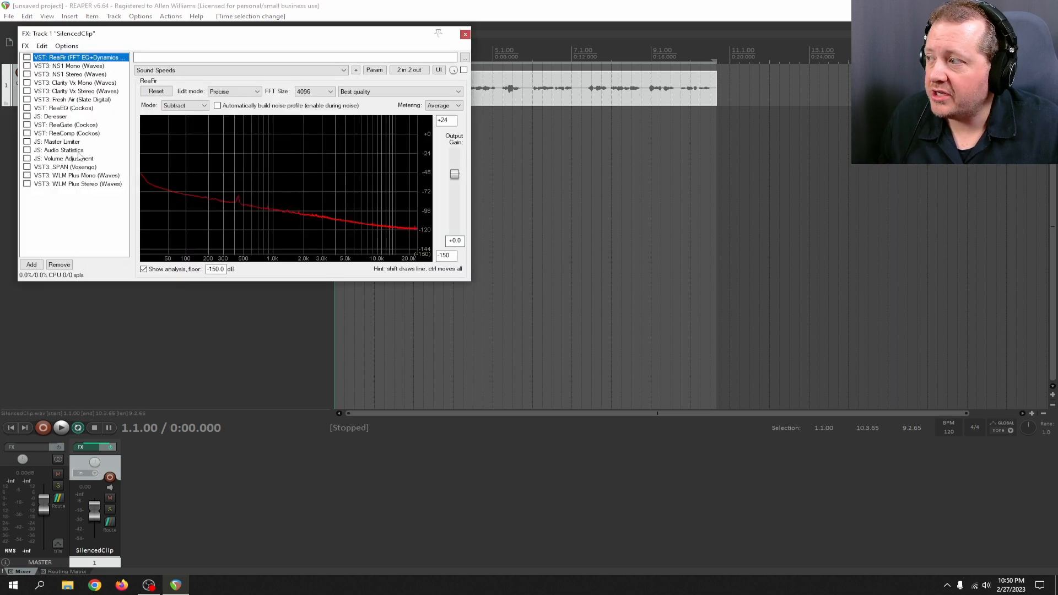
{"action": "left_click", "coordinate": [27, 150]}
{"action": "left_click_drag", "start_coordinate": [259, 37], "coordinate": [591, 157]}
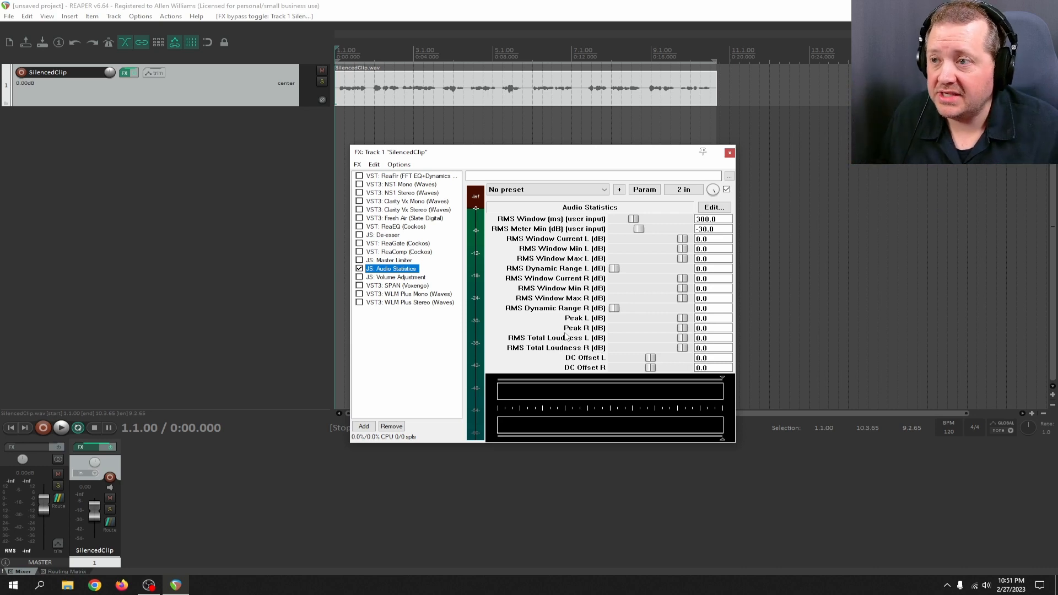
{"action": "left_click", "coordinate": [579, 443]}
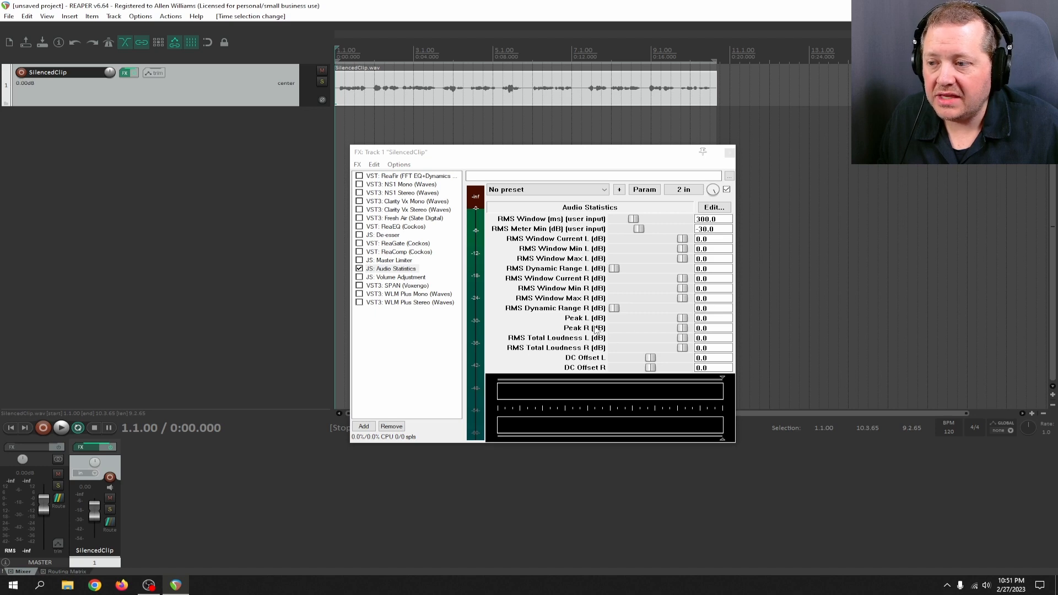
{"action": "key", "text": "space"}
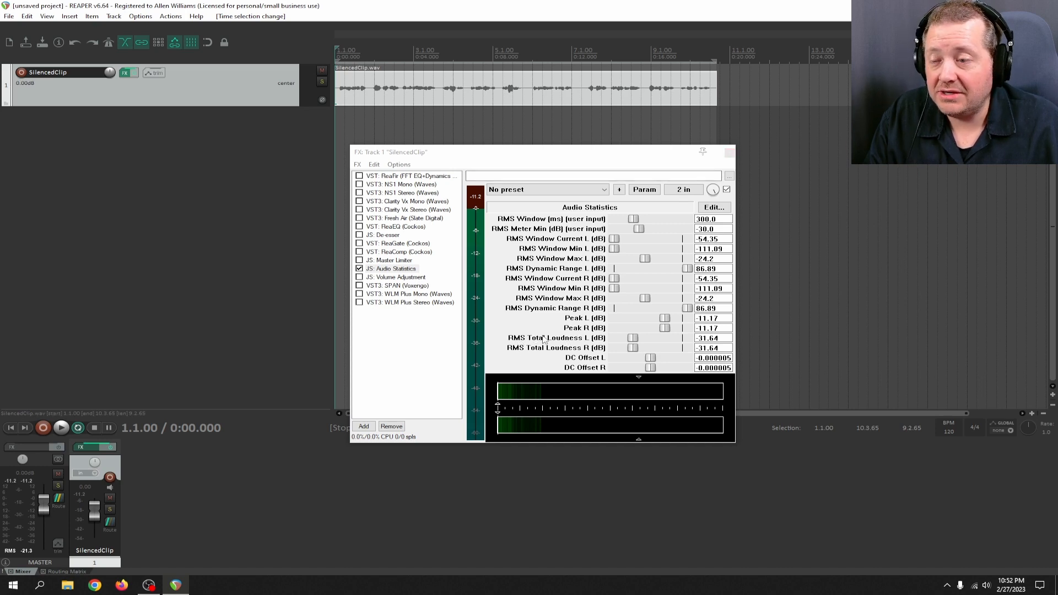
{"action": "left_click", "coordinate": [729, 154]}
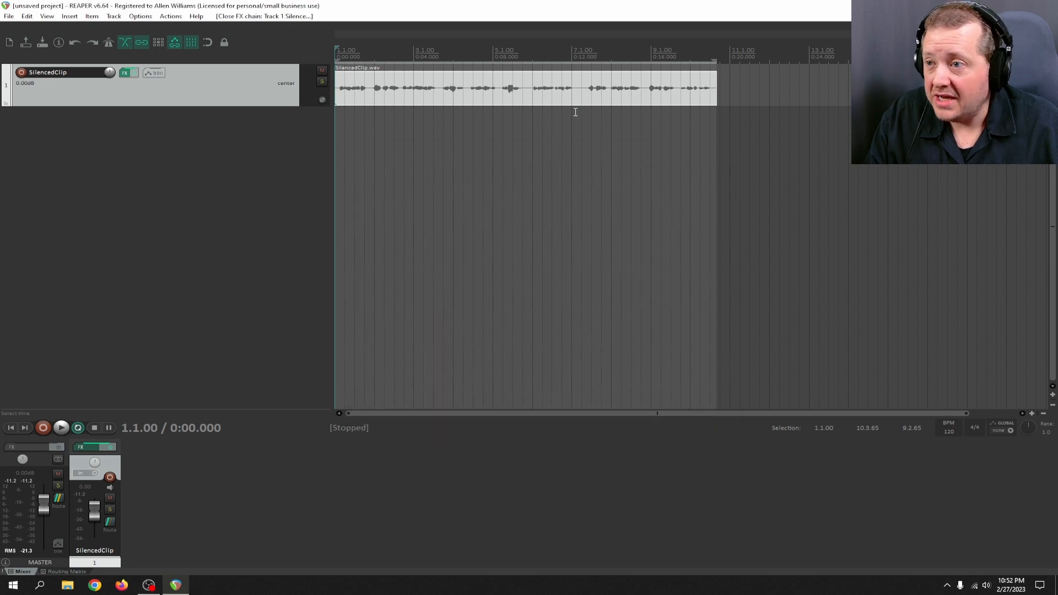
- Normalize the SilencedClip item to 0.00 dB RMS-I, with each item normalized separately
{"action": "left_click", "coordinate": [511, 97]}
{"action": "right_click", "coordinate": [511, 96]}
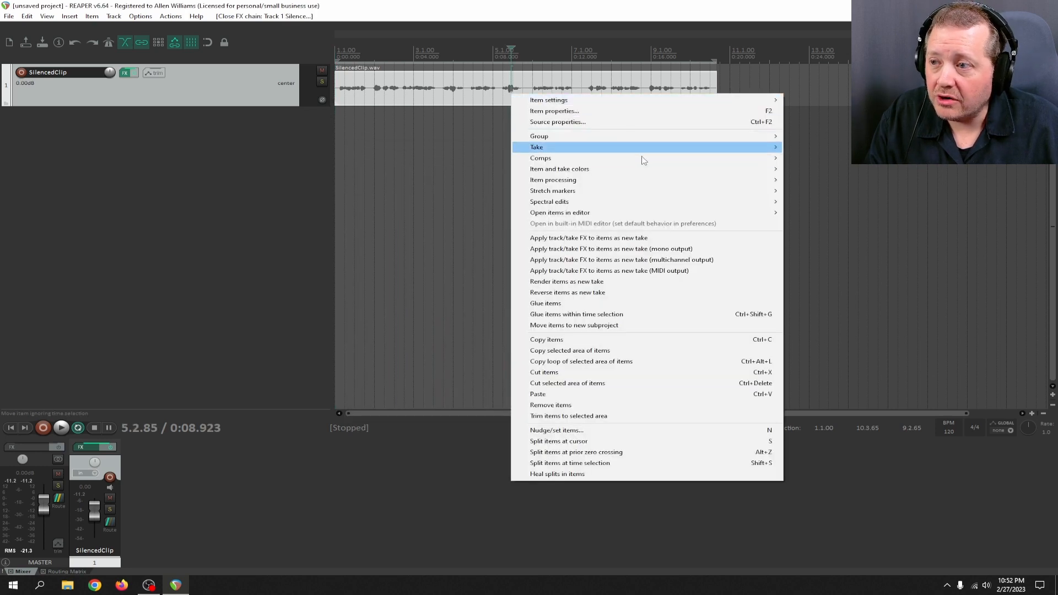
{"action": "mouse_move", "coordinate": [661, 180]}
{"action": "left_click", "coordinate": [796, 181]}
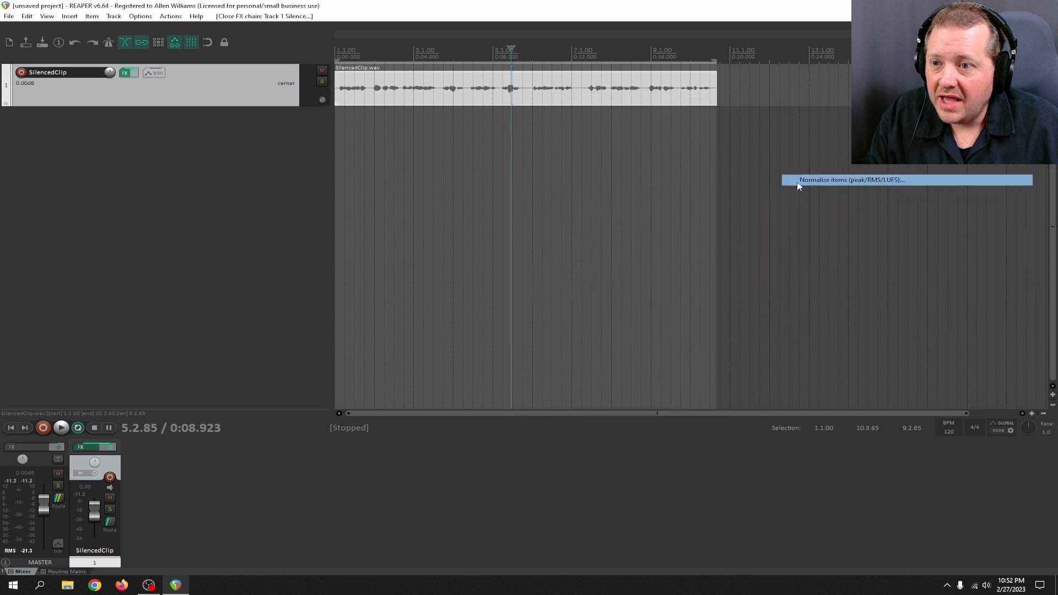
{"action": "left_click", "coordinate": [538, 273]}
{"action": "left_click", "coordinate": [532, 286]}
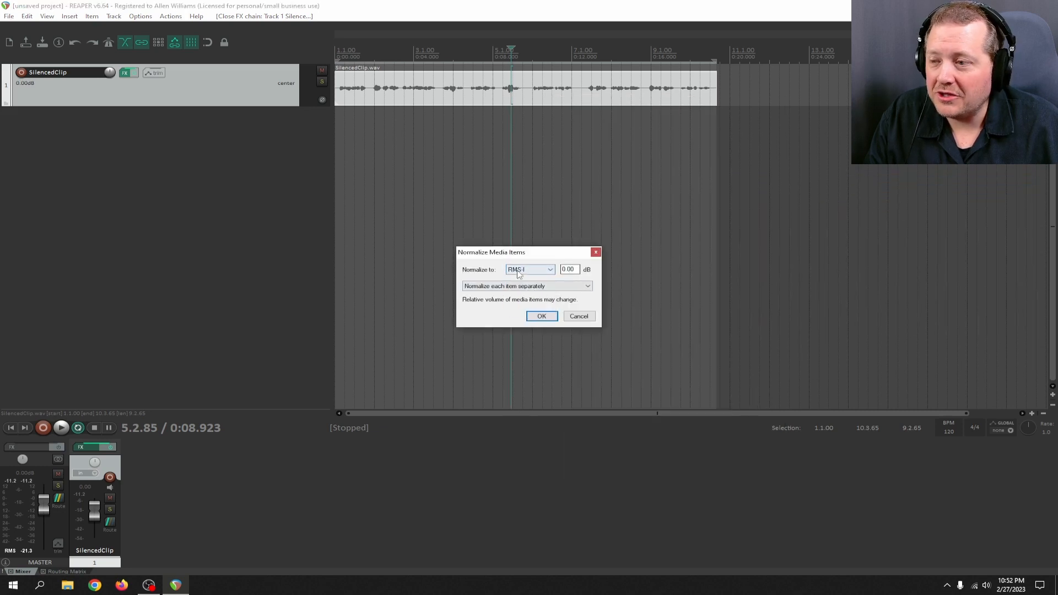
{"action": "left_click", "coordinate": [541, 274]}
{"action": "left_click", "coordinate": [513, 278]}
{"action": "left_click", "coordinate": [540, 271]}
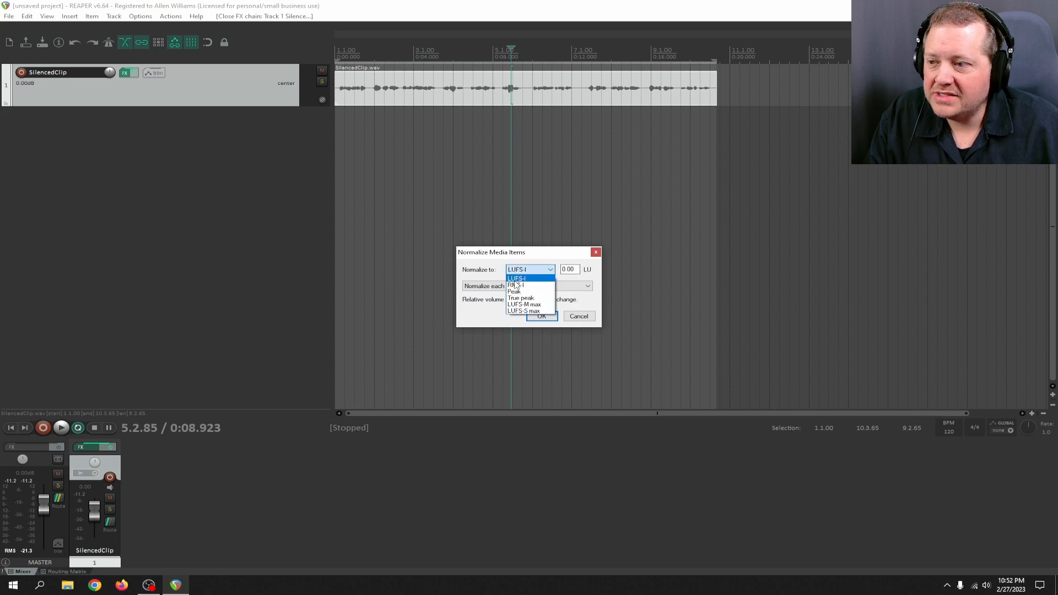
{"action": "left_click", "coordinate": [517, 285]}
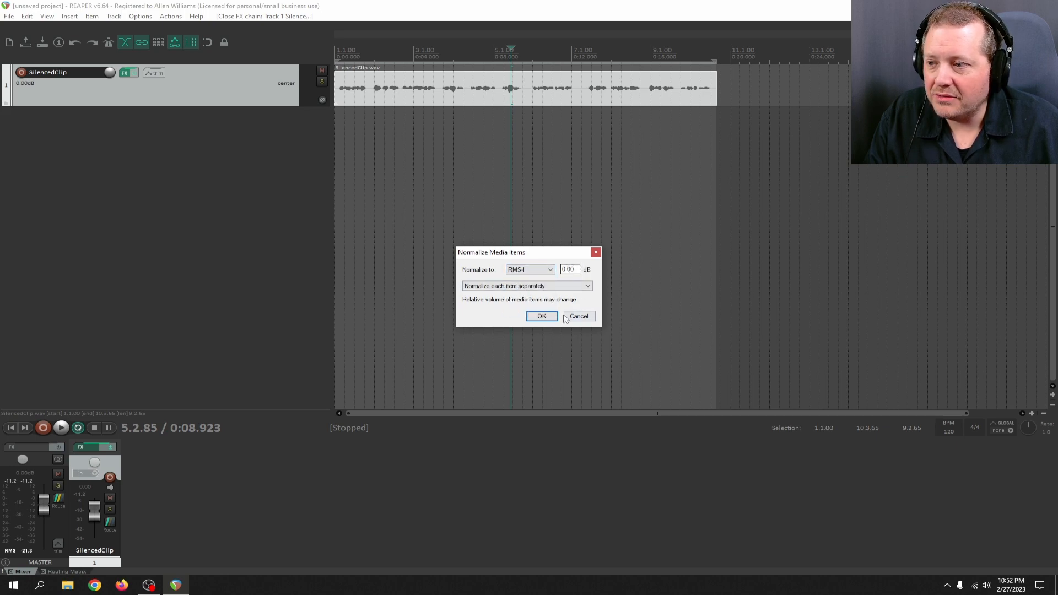
{"action": "left_click", "coordinate": [542, 316]}
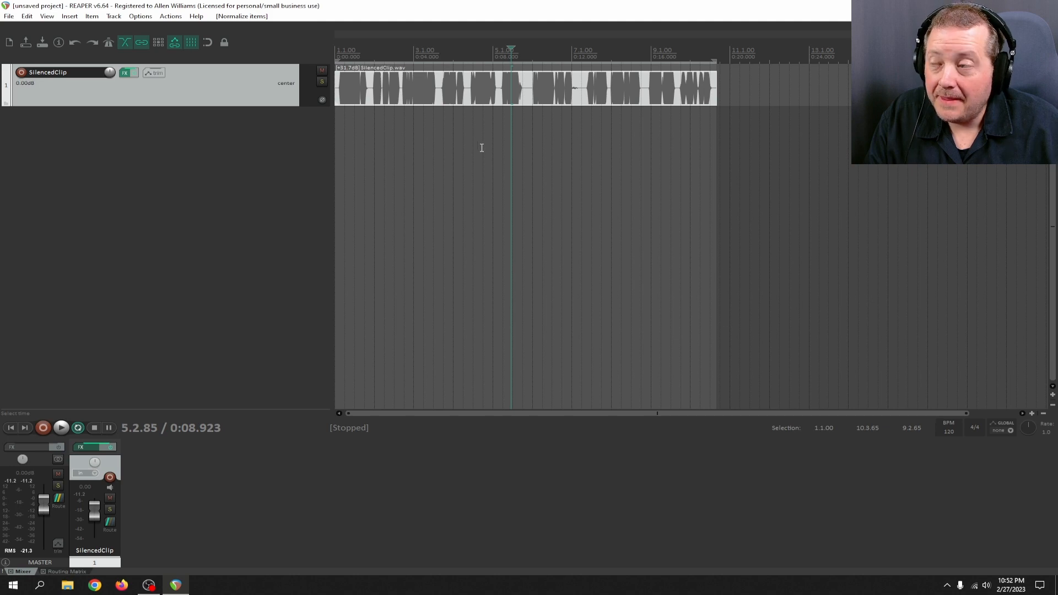
- Inspect the normalized waveform up close for flattened peaks, ending with the whole clip in view
{"action": "left_click", "coordinate": [420, 62]}
{"action": "scroll", "coordinate": [437, 156], "scroll_direction": "up", "scroll_amount": 15}
{"action": "scroll", "coordinate": [672, 117], "scroll_direction": "up", "scroll_amount": 3}
{"action": "scroll", "coordinate": [771, 91], "scroll_direction": "up", "scroll_amount": 3}
{"action": "left_click", "coordinate": [828, 102]}
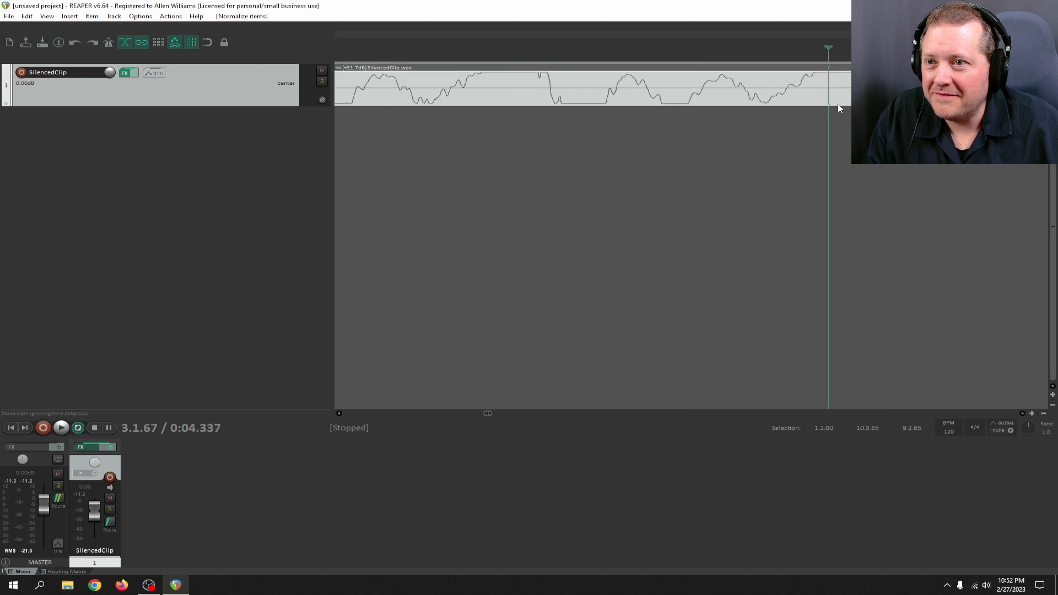
{"action": "scroll", "coordinate": [548, 119], "scroll_direction": "down", "scroll_amount": 6}
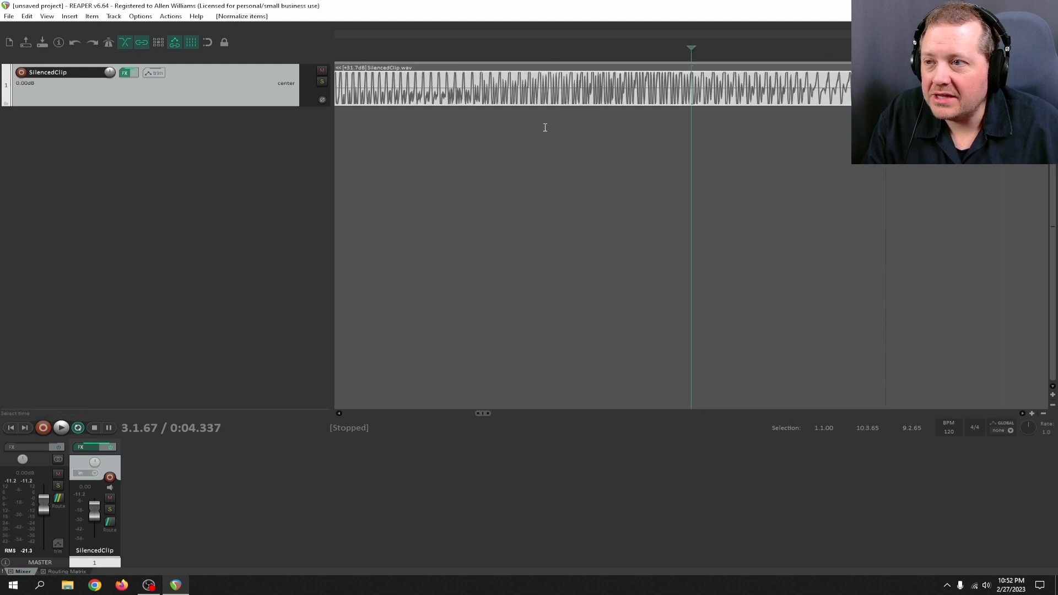
{"action": "scroll", "coordinate": [552, 131], "scroll_direction": "down", "scroll_amount": 8}
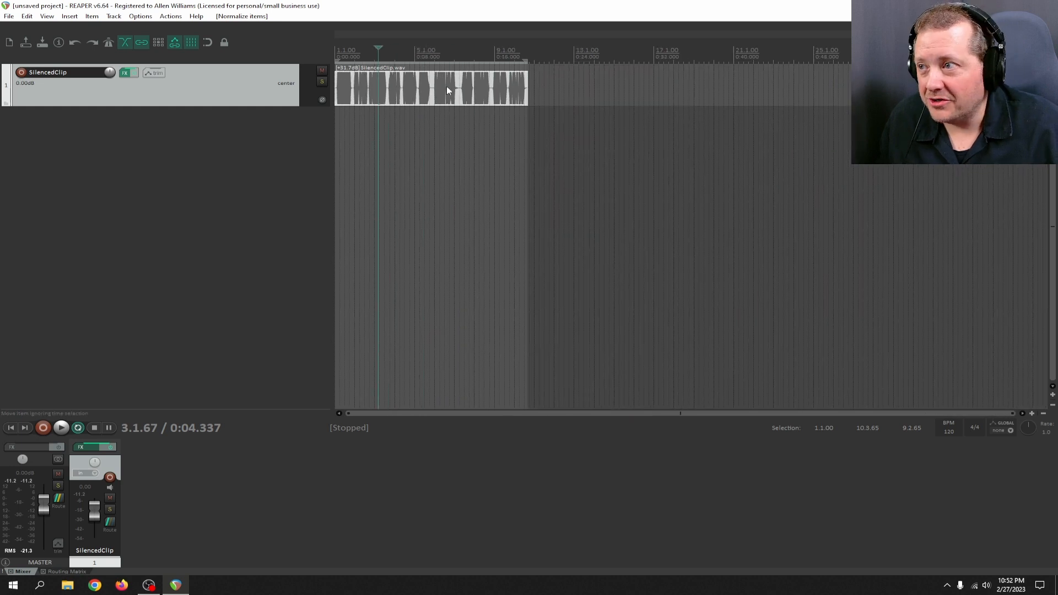
- Play the normalized clip from the beginning to hear it and watch the track and master levels
{"action": "key", "text": "Home"}
{"action": "key", "text": "space"}
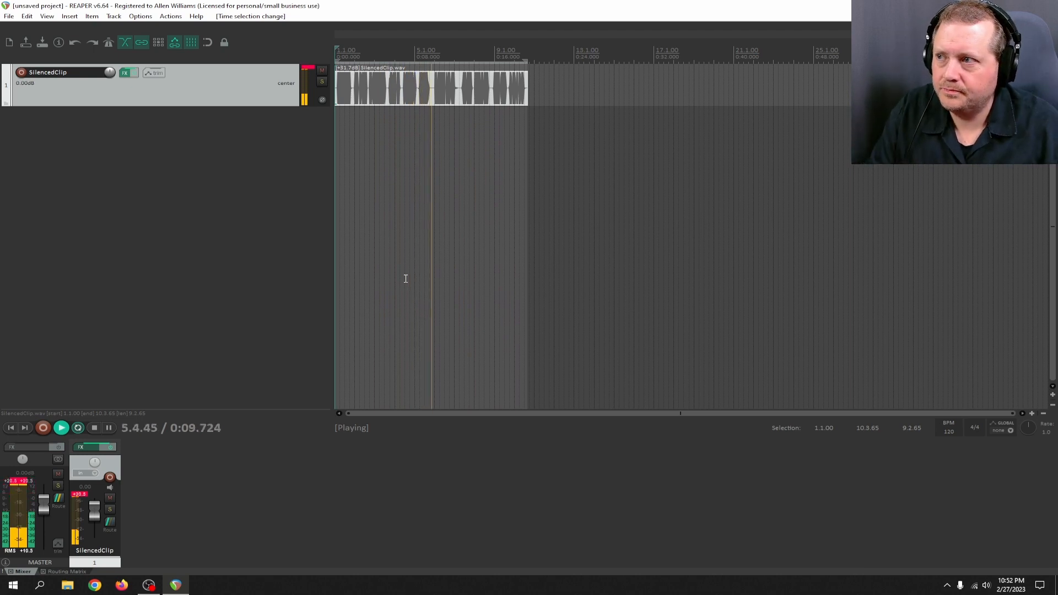
{"action": "key", "text": "space"}
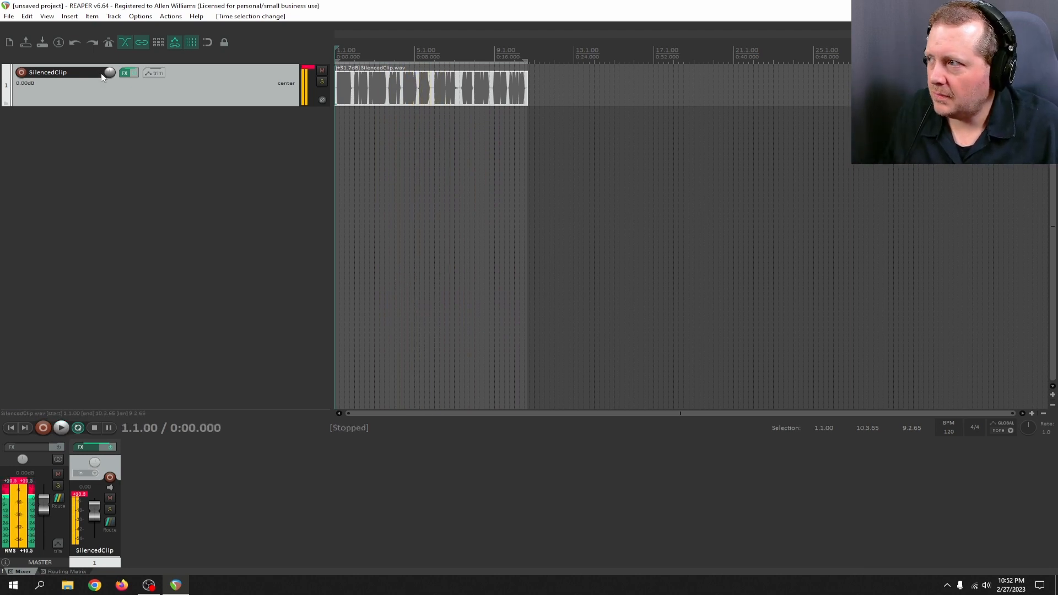
- Reset Audio Statistics to factory default and play the normalized clip again to measure its RMS total loudness
{"action": "left_click", "coordinate": [125, 74]}
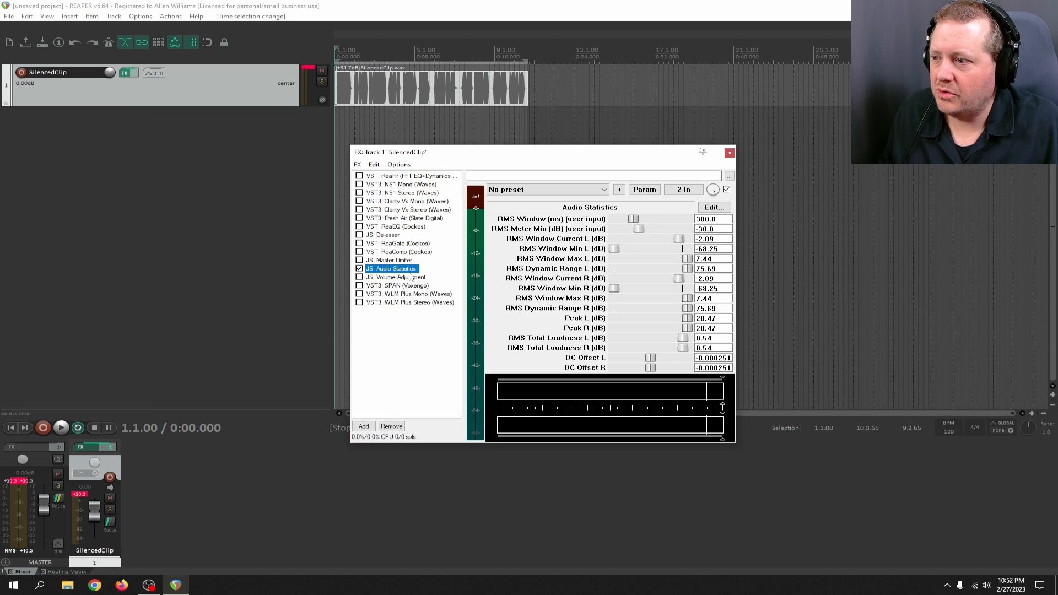
{"action": "left_click", "coordinate": [597, 190]}
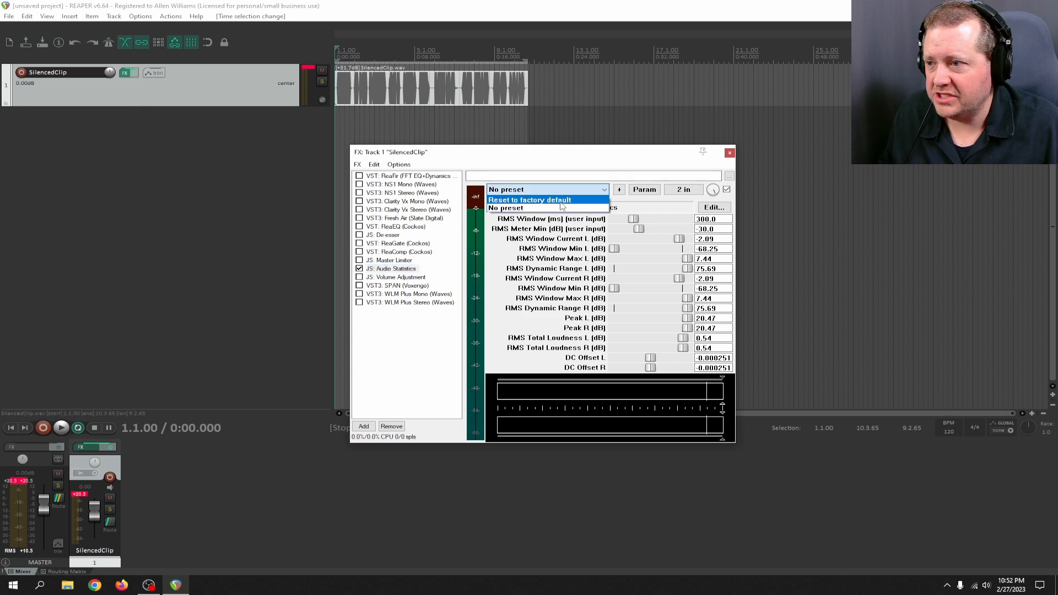
{"action": "left_click", "coordinate": [589, 202]}
{"action": "left_click_drag", "start_coordinate": [594, 160], "coordinate": [498, 212]}
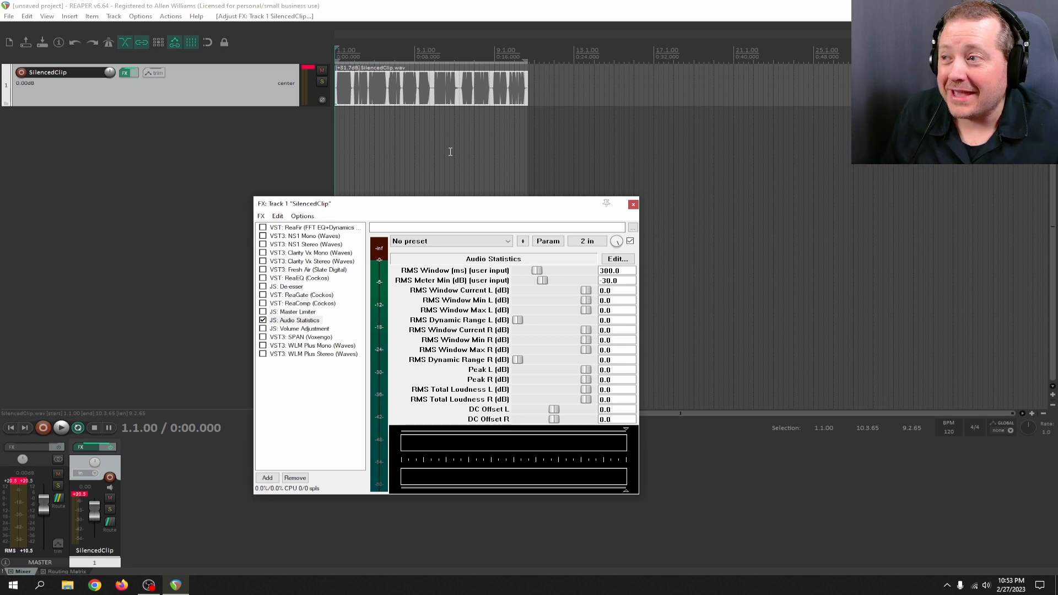
{"action": "key", "text": "space"}
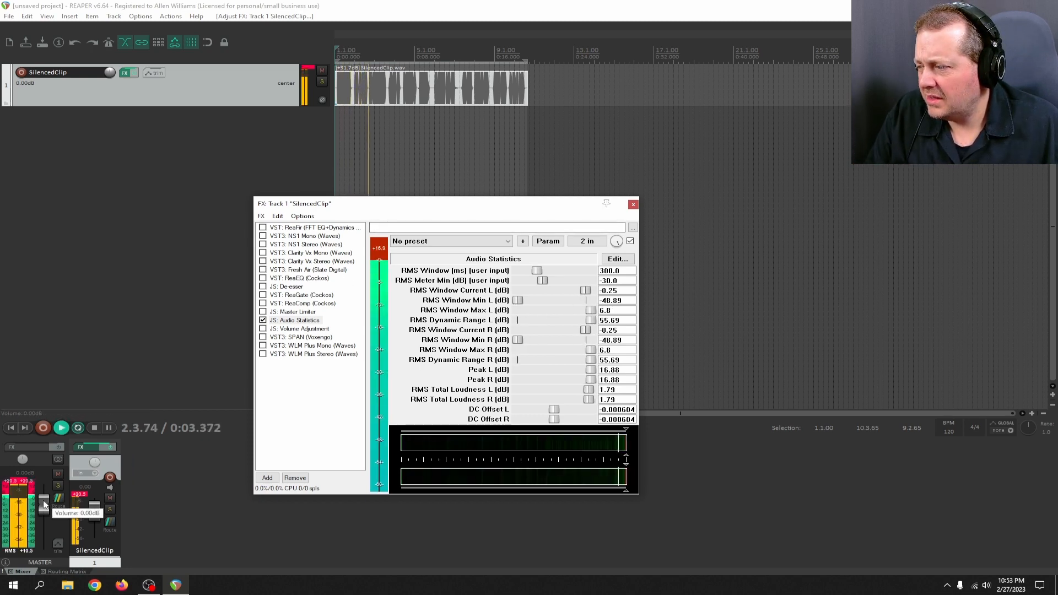
{"action": "left_click", "coordinate": [19, 482]}
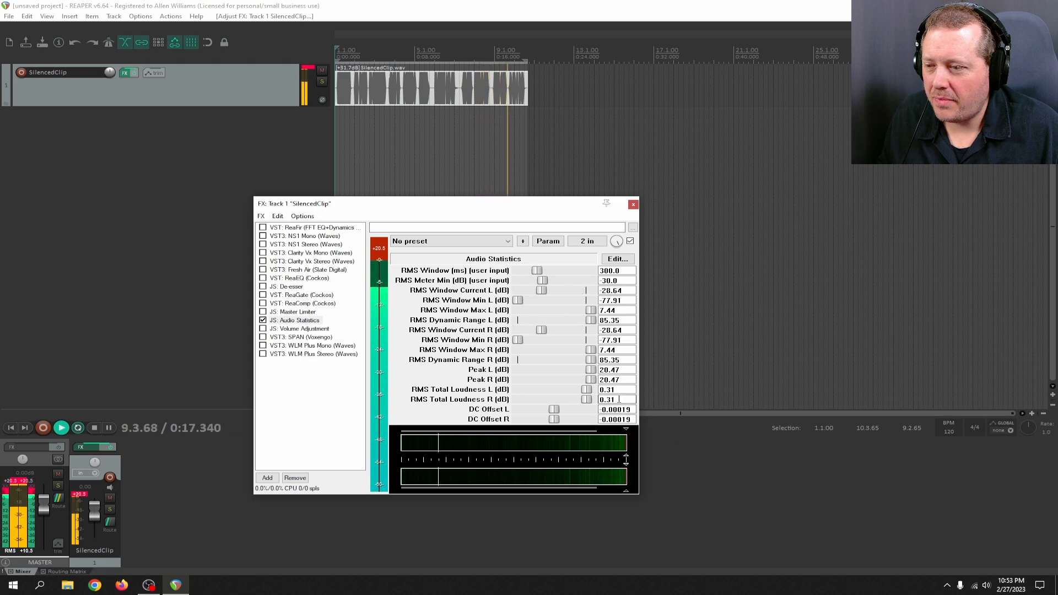
{"action": "key", "text": "space"}
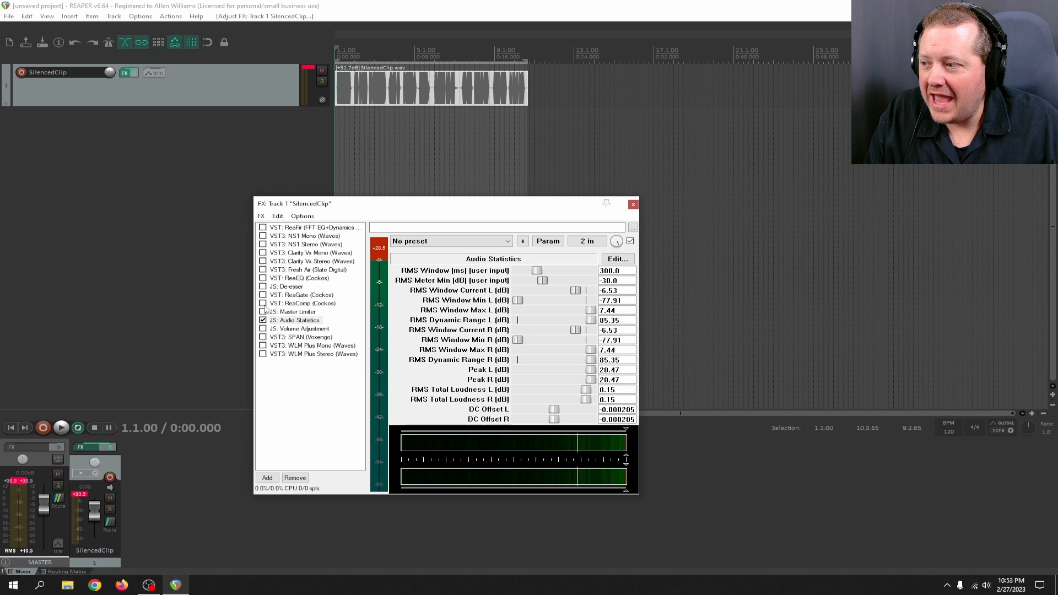
- Enable the Master Limiter on the track with threshold 0.0 dB, look ahead 1000 and attack 0.0
{"action": "left_click", "coordinate": [292, 311]}
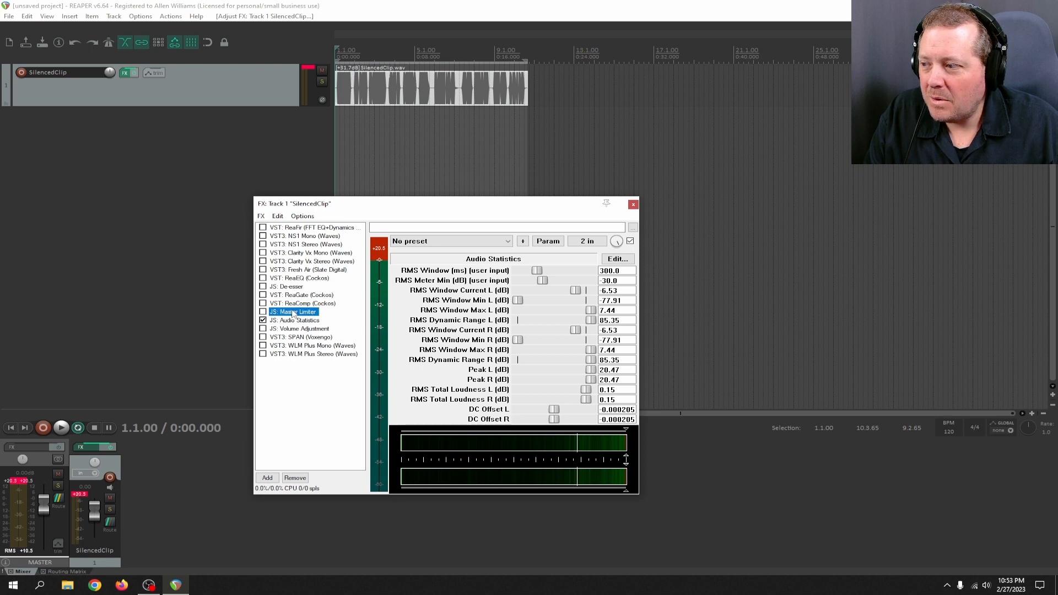
{"action": "left_click", "coordinate": [263, 312]}
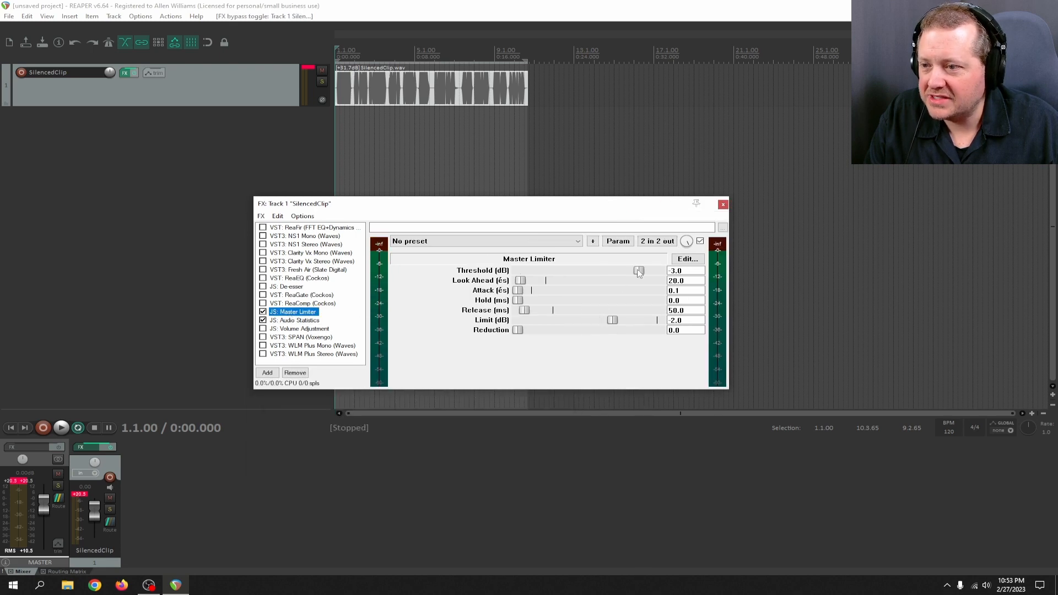
{"action": "left_click", "coordinate": [673, 271]}
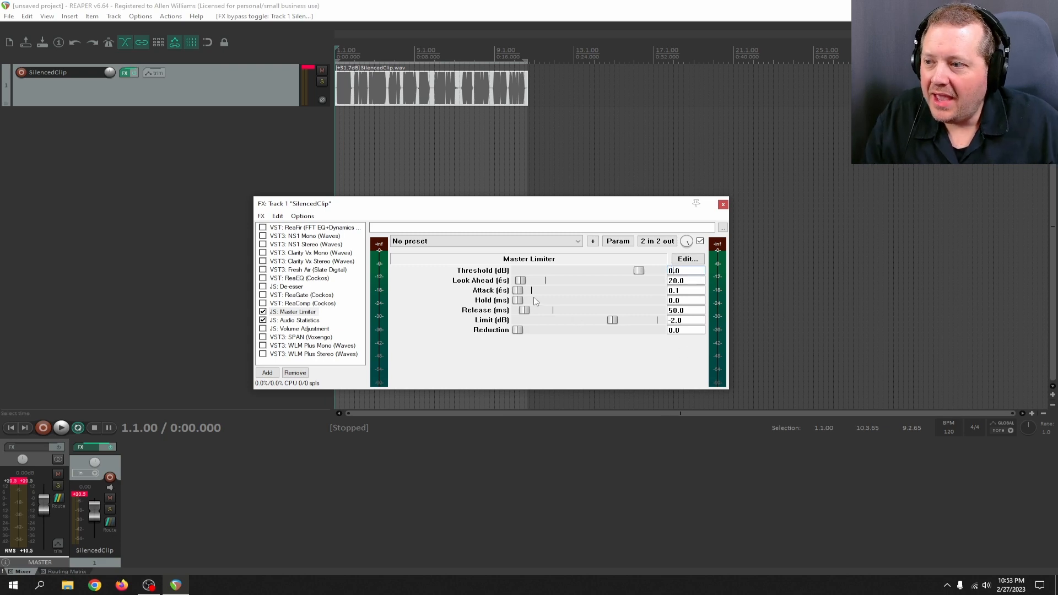
{"action": "left_click_drag", "start_coordinate": [520, 280], "coordinate": [666, 283]}
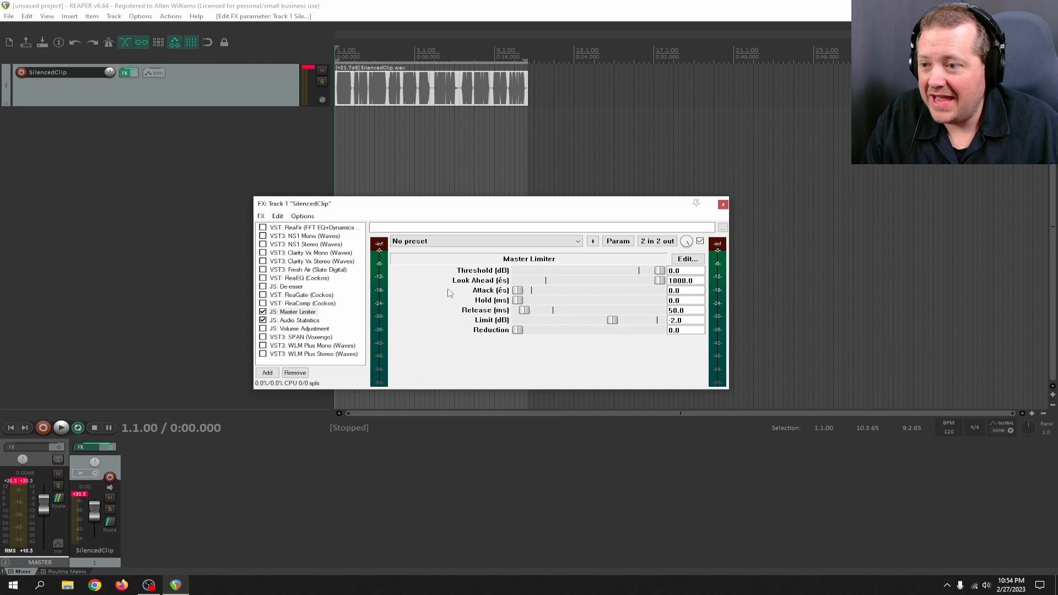
- Set the Master Limiter's release and limit to 0.0, clear the master peak readout and play the clip briefly
{"action": "left_click_drag", "start_coordinate": [523, 311], "coordinate": [2, 302]}
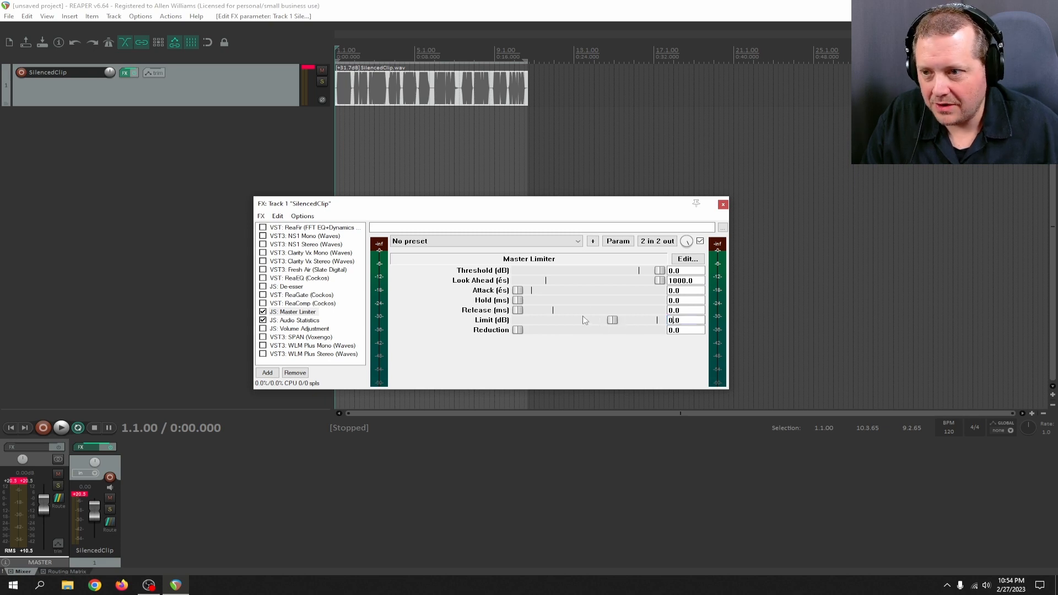
{"action": "left_click", "coordinate": [697, 330]}
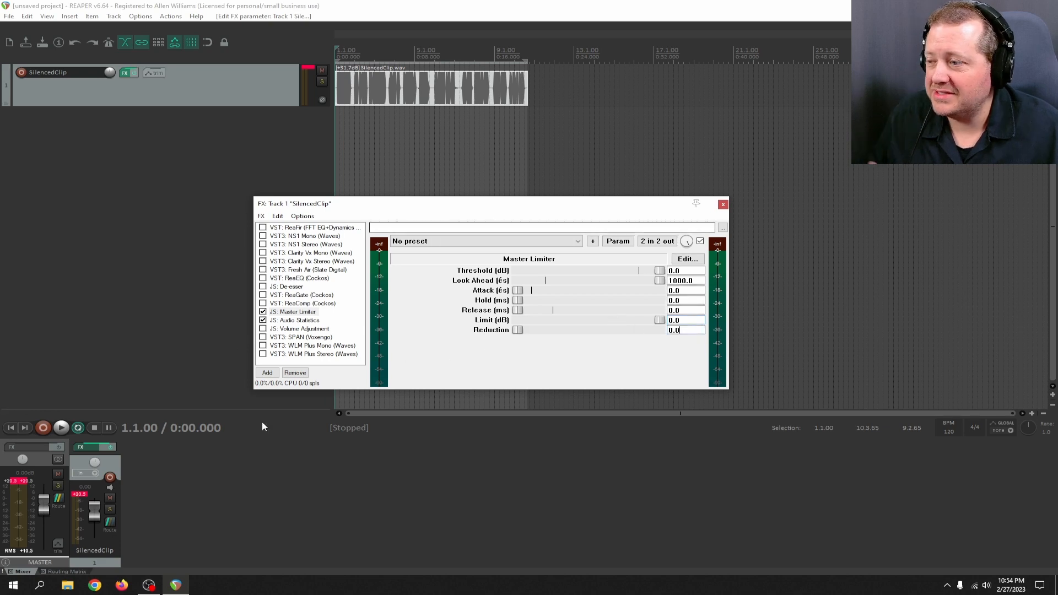
{"action": "left_click", "coordinate": [24, 482]}
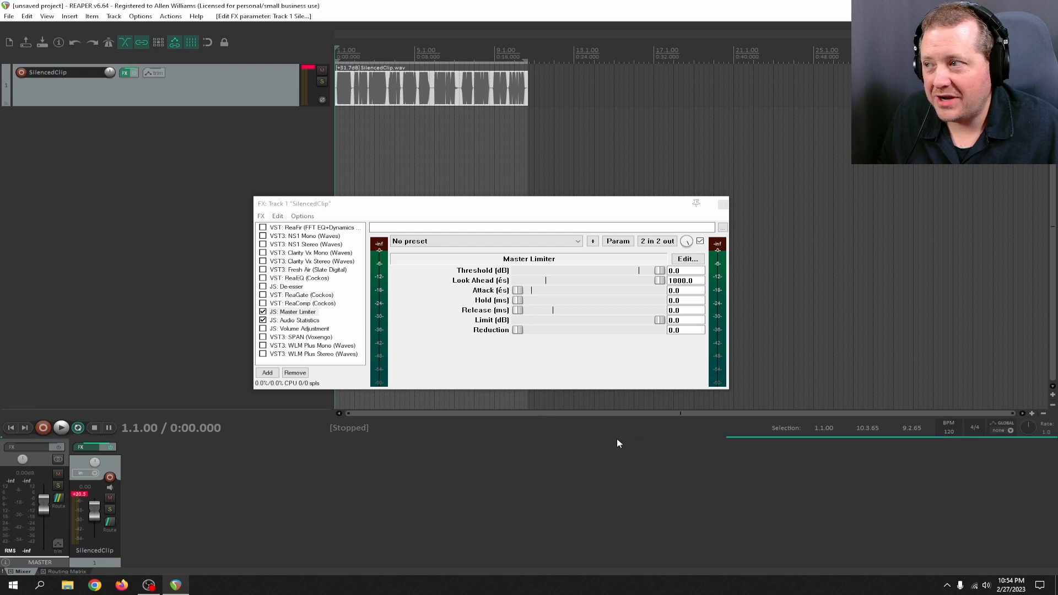
{"action": "key", "text": "space"}
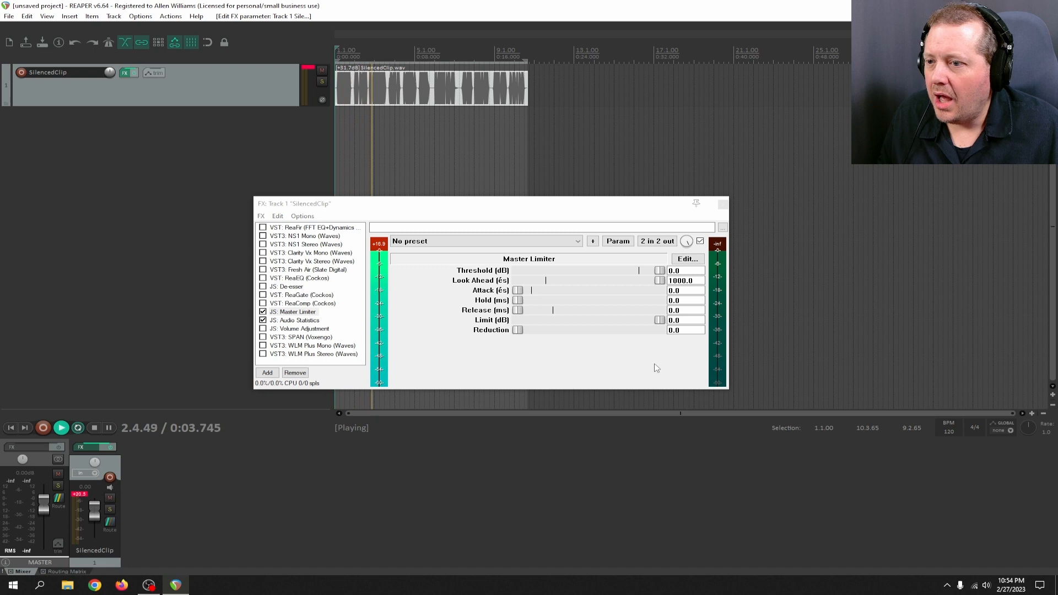
{"action": "key", "text": "space"}
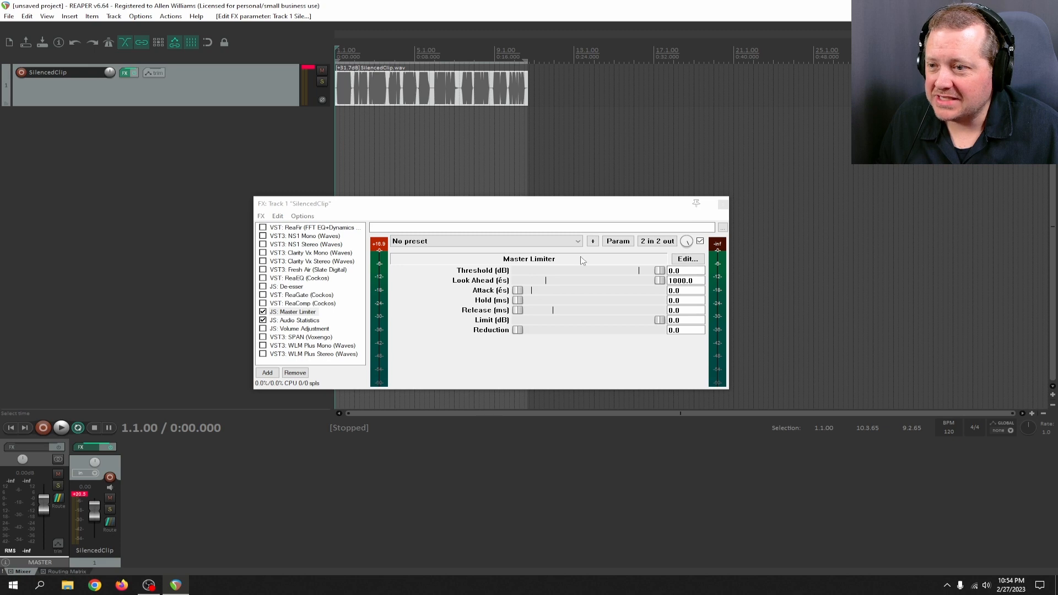
- Lower the Master Limiter's threshold to -20.0 dB and play the clip in short bursts to check the limiter's output
{"action": "left_click_drag", "start_coordinate": [659, 275], "coordinate": [441, 274]}
{"action": "key", "text": "space"}
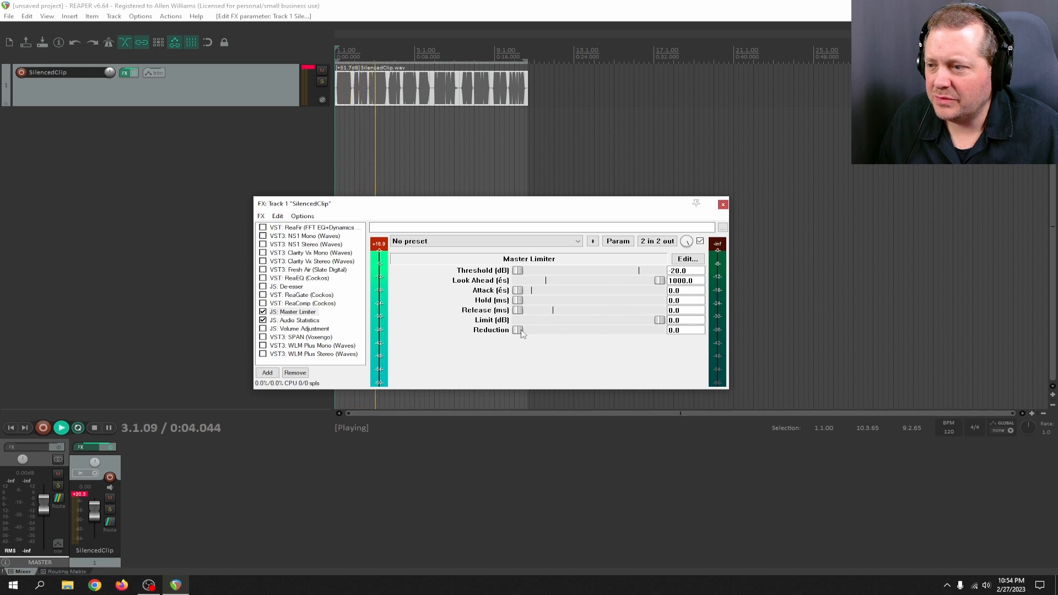
{"action": "key", "text": "space"}
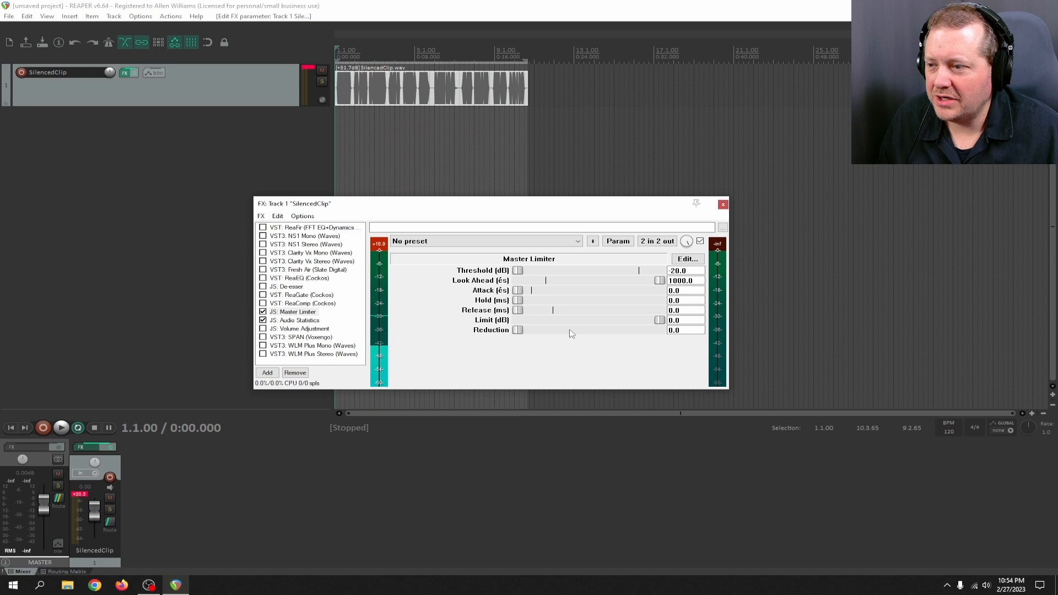
{"action": "key", "text": "space"}
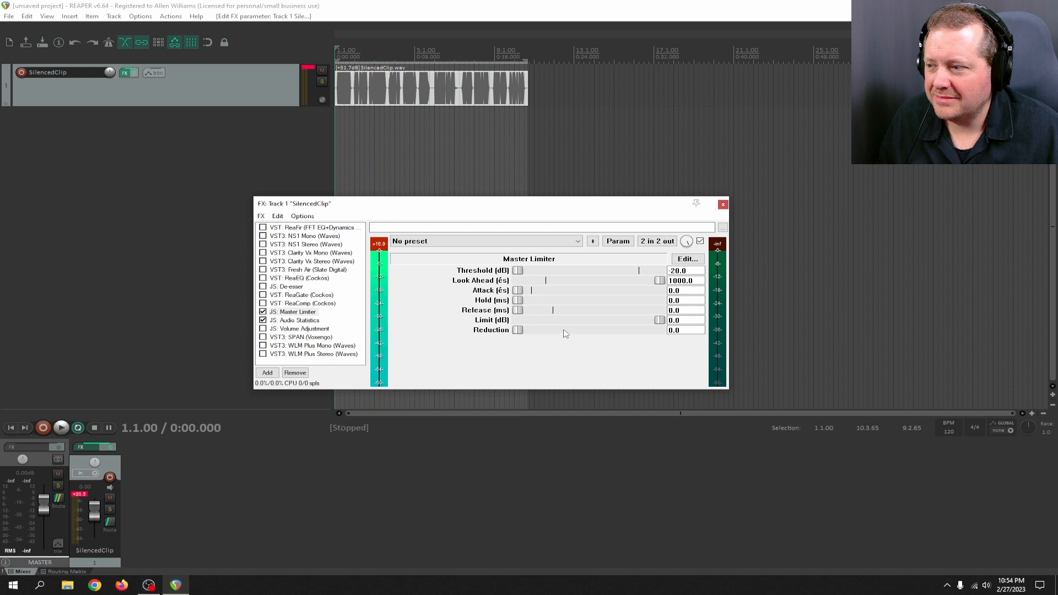
{"action": "key", "text": "space"}
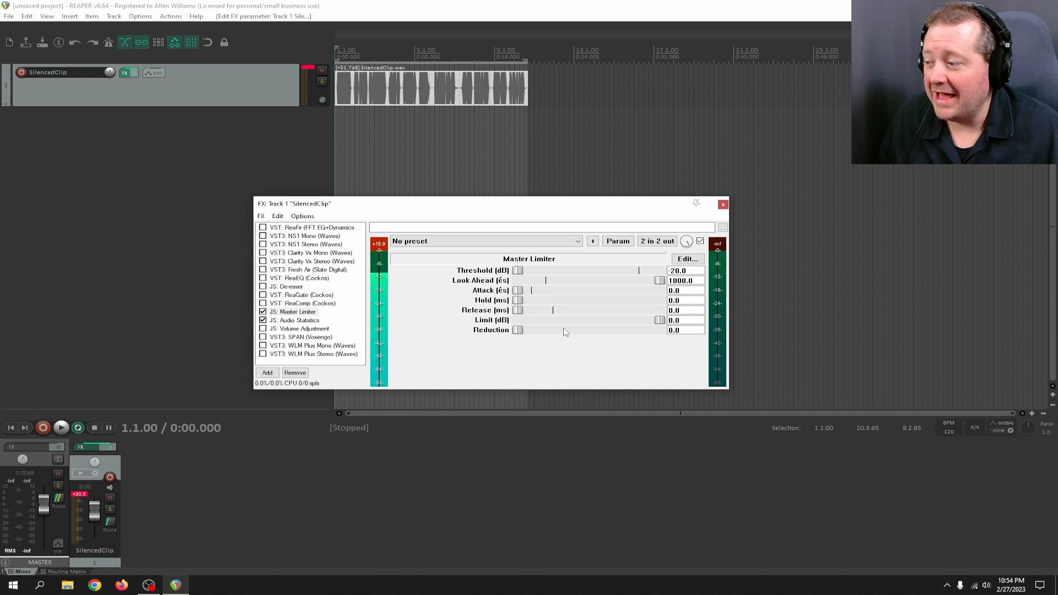
- Clear the track's peak readout, set the Master Limiter's look ahead to 0.0 and test playback
{"action": "left_click", "coordinate": [78, 494]}
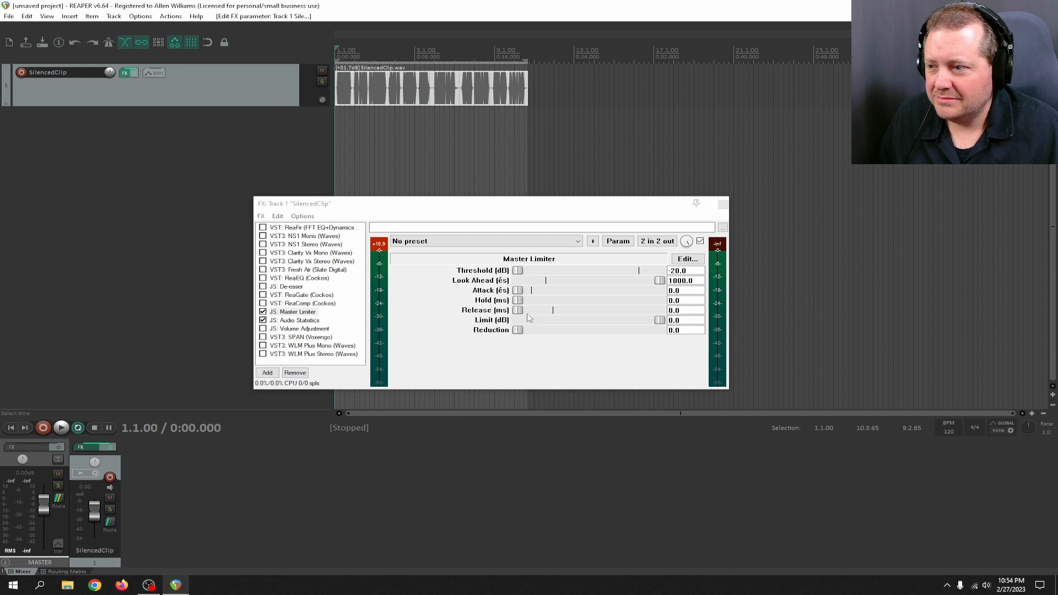
{"action": "double_click", "coordinate": [662, 282]}
{"action": "key", "text": "space"}
{"action": "key", "text": "space"}
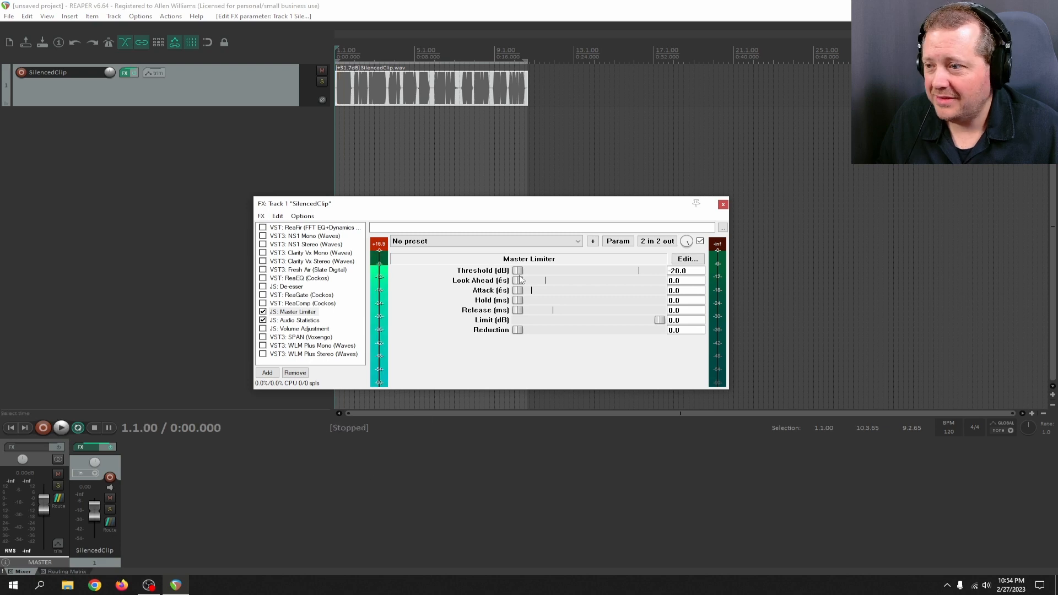
- Raise the Master Limiter's threshold to -0.1 dB and test playback several times
{"action": "double_click", "coordinate": [518, 270]}
{"action": "key", "text": "space"}
{"action": "key", "text": "space"}
{"action": "key", "text": "space"}
{"action": "key", "text": "space"}
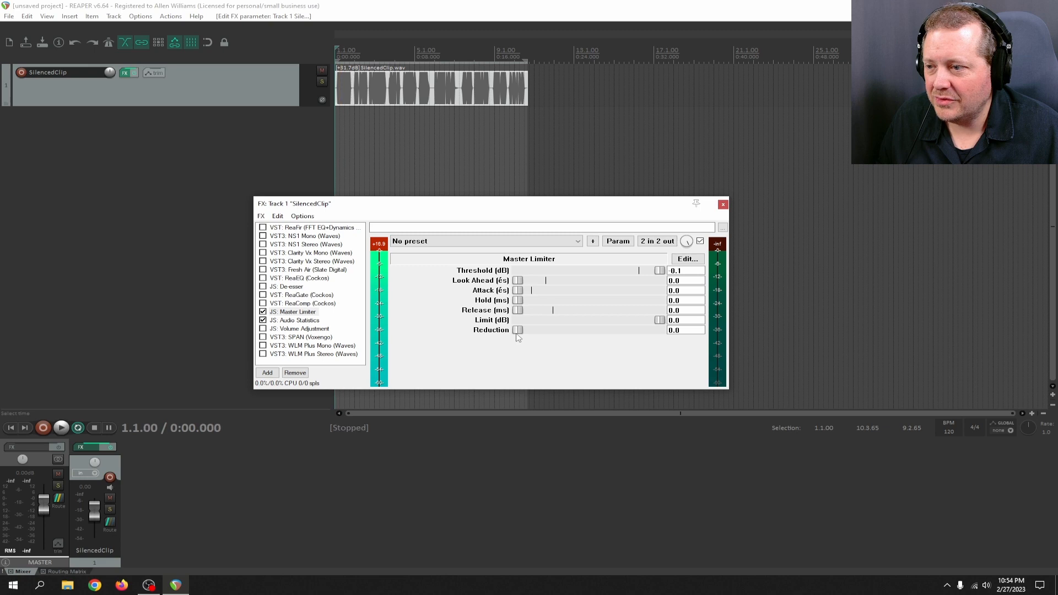
- Reset the Master Limiter to factory default and play the clip to check the limiter's output and gain reduction
{"action": "left_click", "coordinate": [528, 242]}
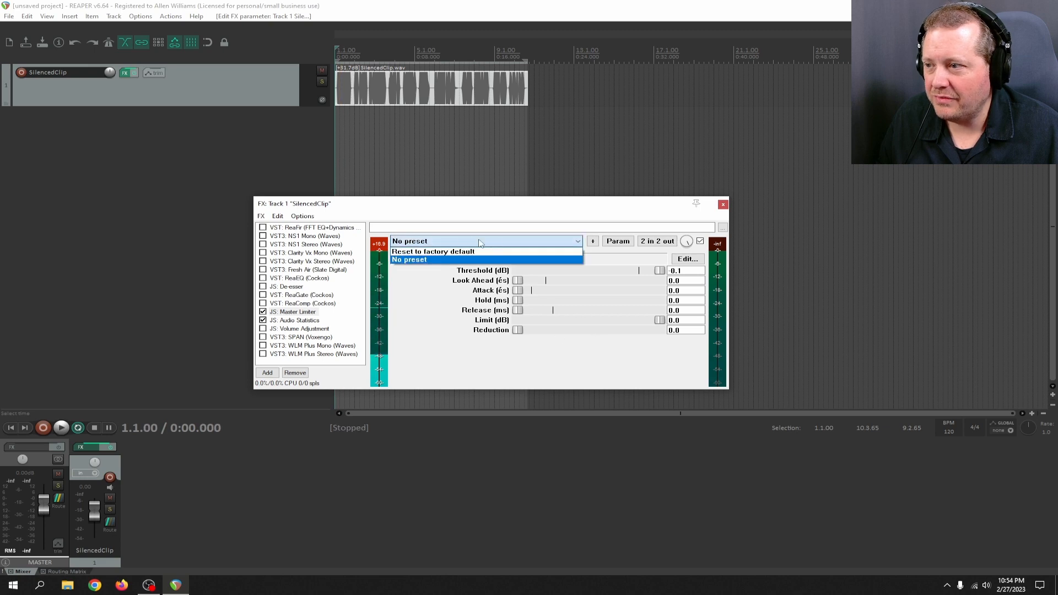
{"action": "left_click", "coordinate": [445, 253]}
{"action": "key", "text": "space"}
{"action": "key", "text": "space"}
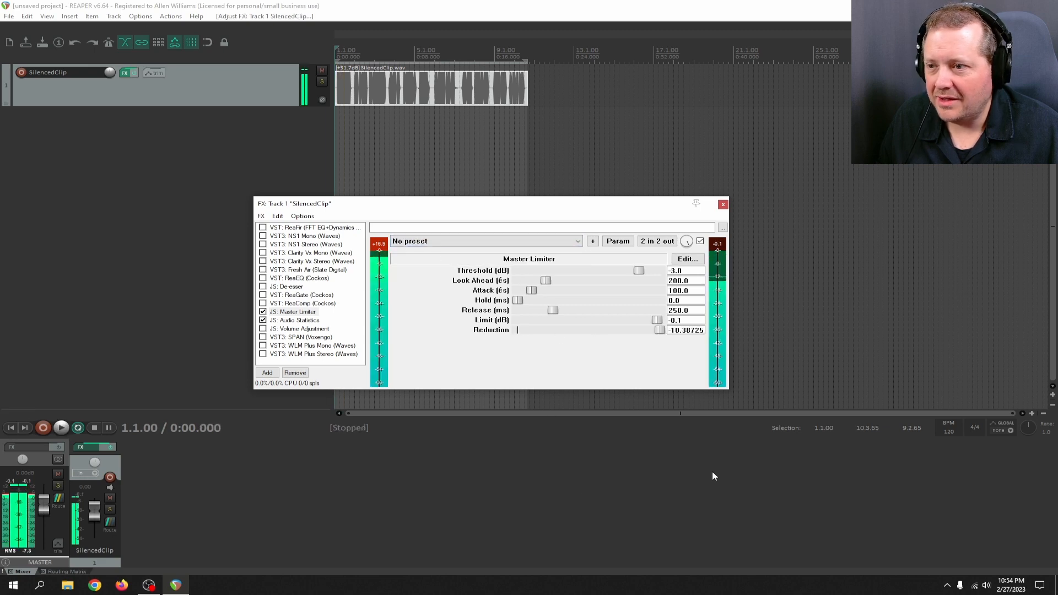
{"action": "key", "text": "space"}
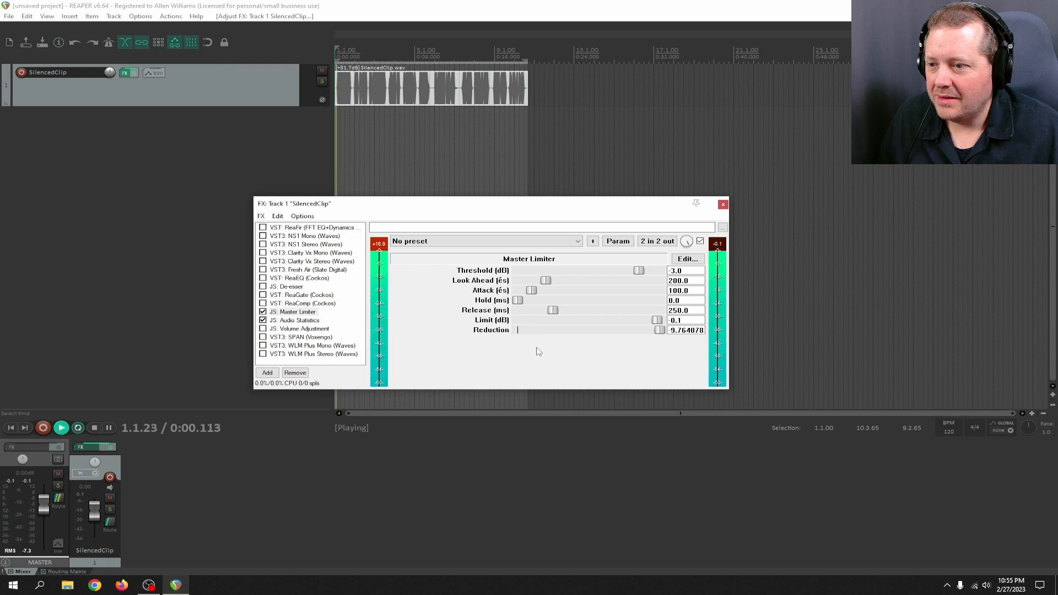
{"action": "key", "text": "space"}
- Raise the Master Limiter's threshold to 0 dB, testing playback at -0.1 dB on the way
{"action": "left_click_drag", "start_coordinate": [638, 270], "coordinate": [806, 272]}
{"action": "key", "text": "space"}
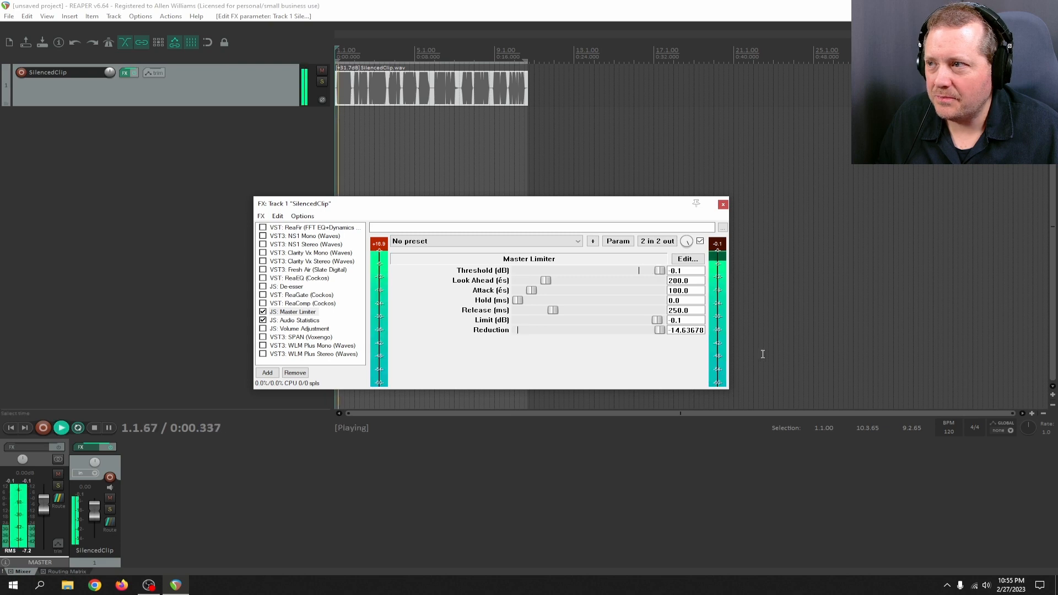
{"action": "key", "text": "space"}
{"action": "left_click", "coordinate": [686, 270]}
{"action": "type", "text": "0"}
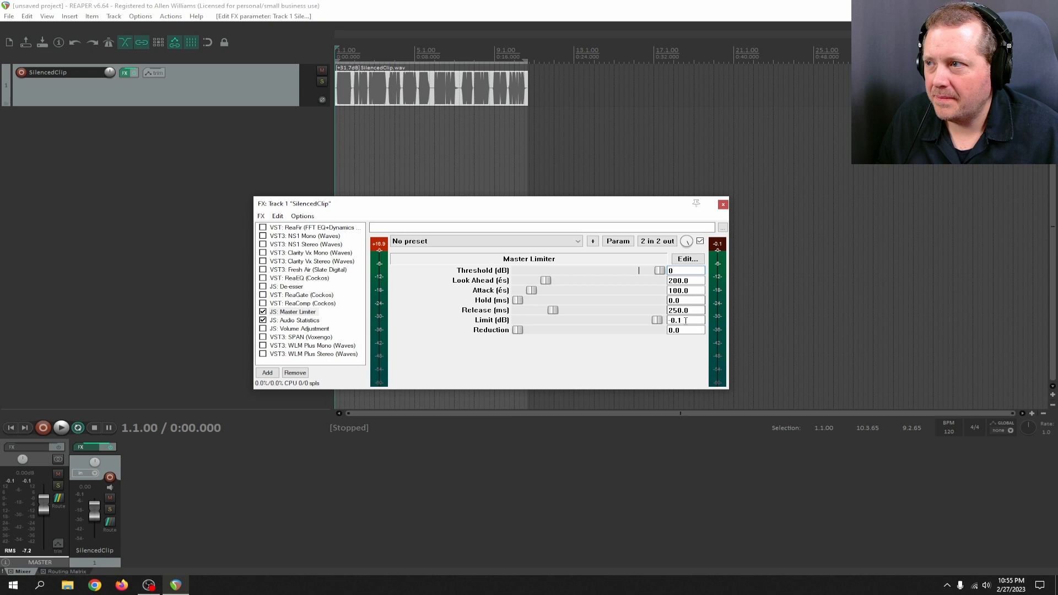
- Set the Master Limiter's look ahead to 0.0 and attack to 0.1 while testing playback from just after the clip's start
{"action": "left_click", "coordinate": [348, 55]}
{"action": "key", "text": "space"}
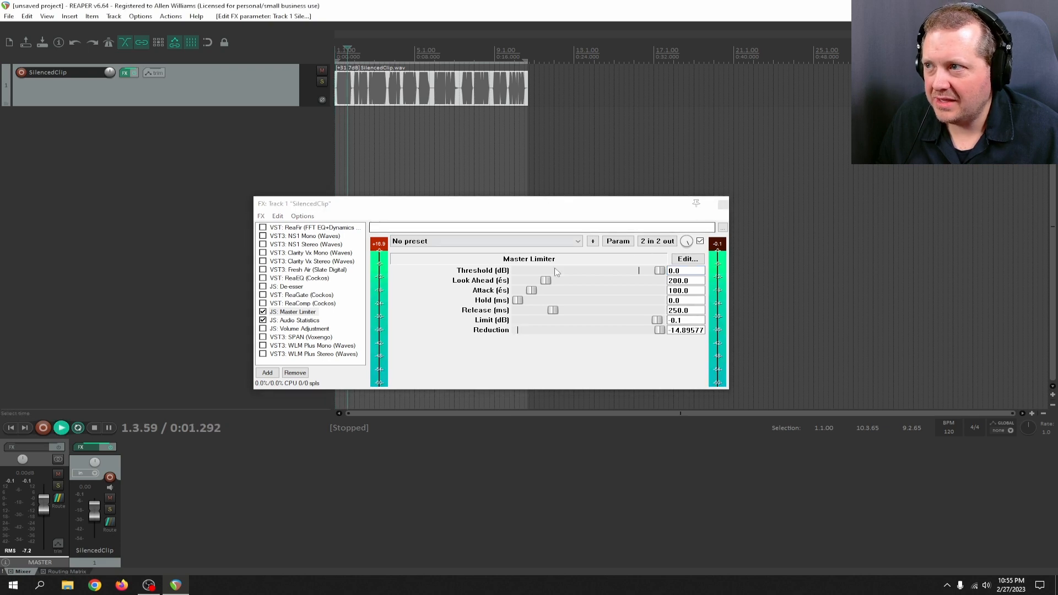
{"action": "left_click_drag", "start_coordinate": [545, 281], "coordinate": [265, 282]}
{"action": "left_click_drag", "start_coordinate": [531, 291], "coordinate": [116, 305]}
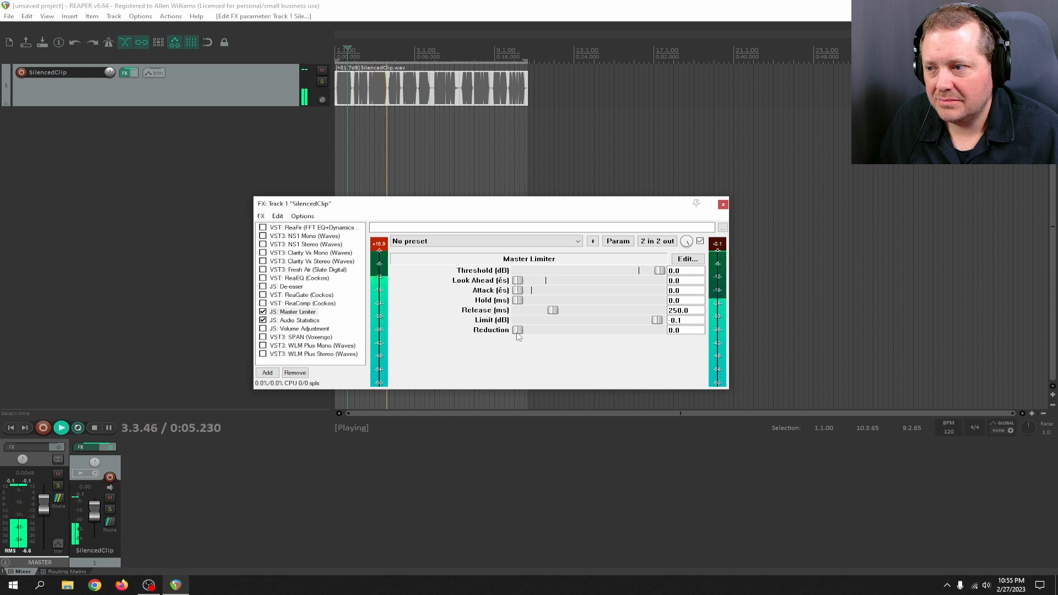
{"action": "key", "text": "space"}
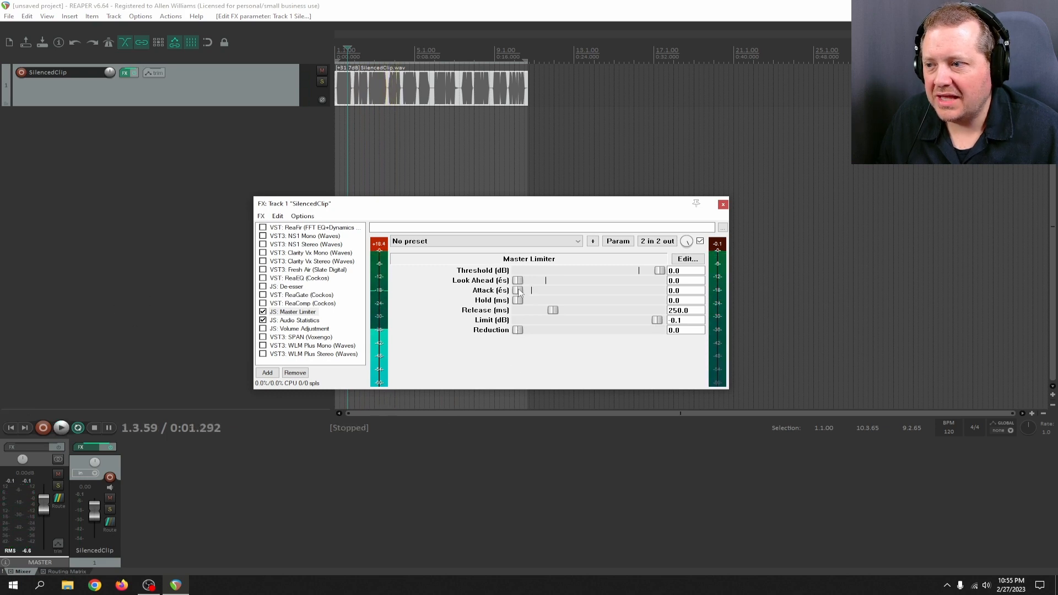
{"action": "key", "text": "space"}
{"action": "key", "text": "space"}
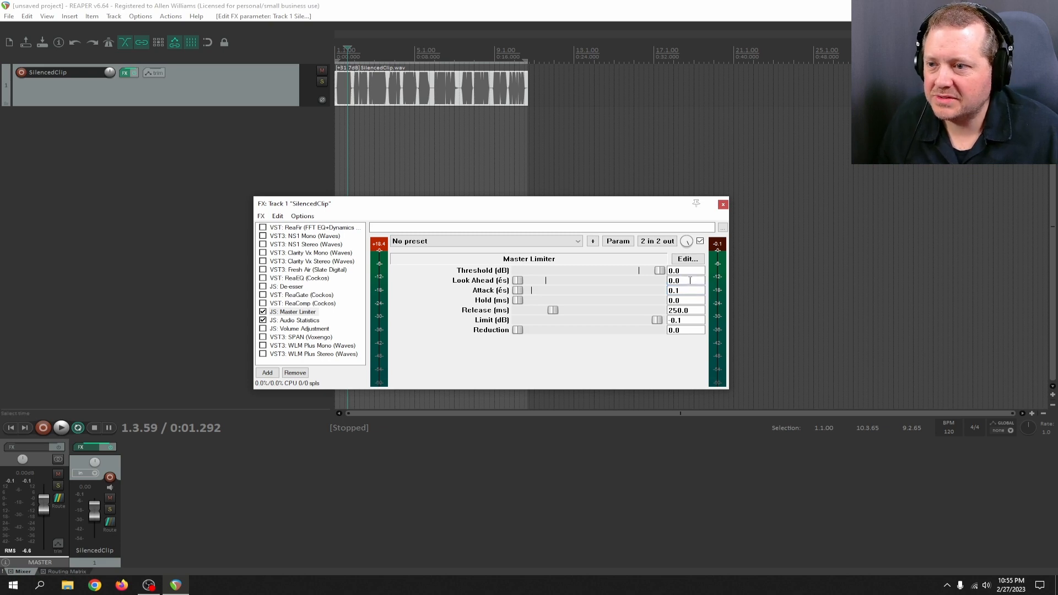
- Play the limited clip nearly to its end, reopening the track's FX chain to watch the limiter's reduction
{"action": "key", "text": "Escape"}
{"action": "key", "text": "space"}
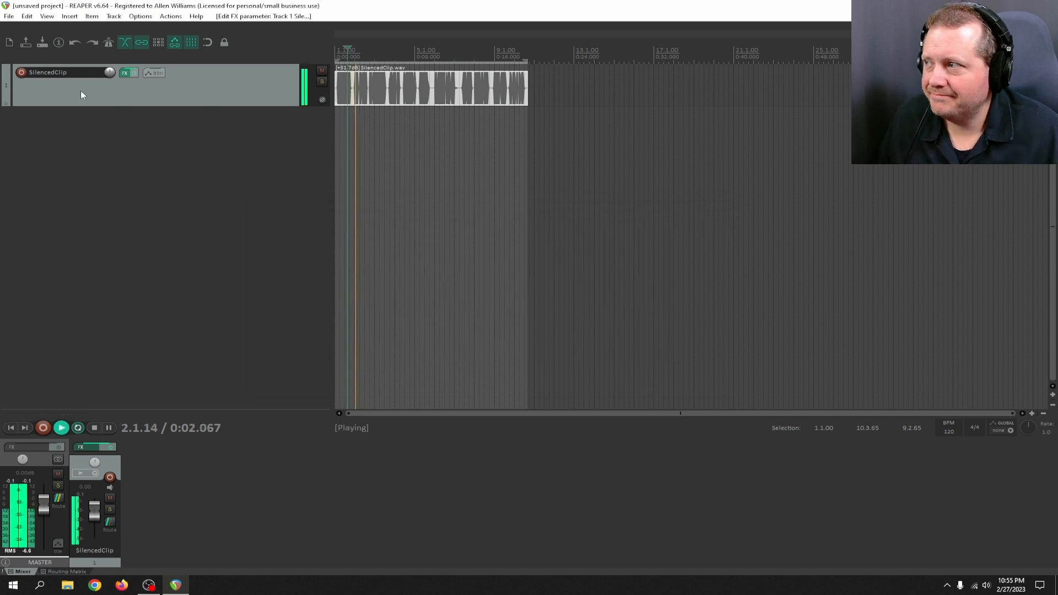
{"action": "left_click", "coordinate": [125, 73]}
{"action": "left_click_drag", "start_coordinate": [392, 207], "coordinate": [479, 244]}
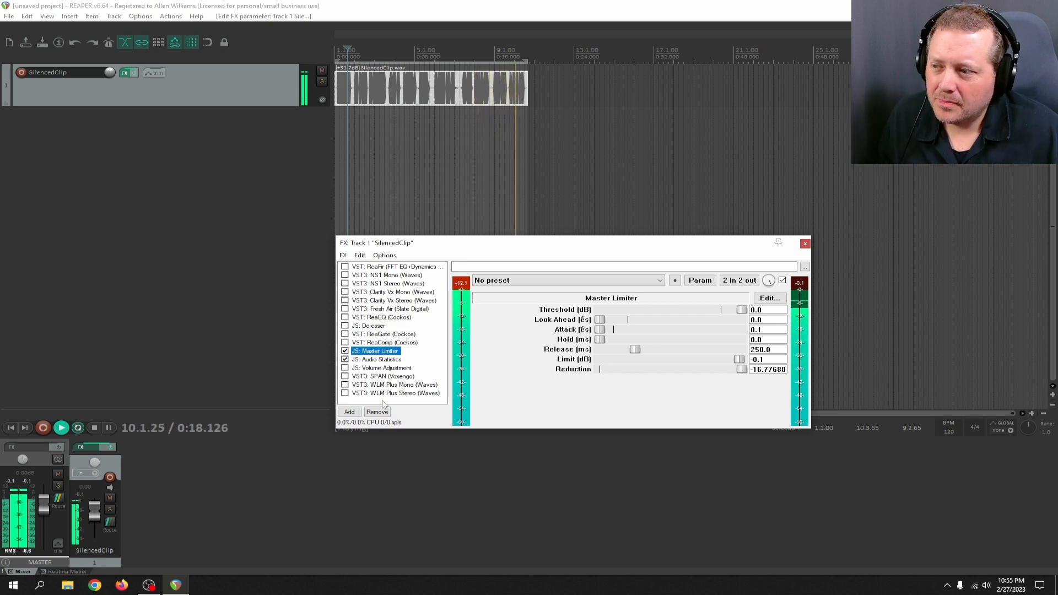
{"action": "key", "text": "space"}
- Float Audio Statistics in its own window and arrange it beside the track's FX chain without overlap
{"action": "double_click", "coordinate": [375, 359]}
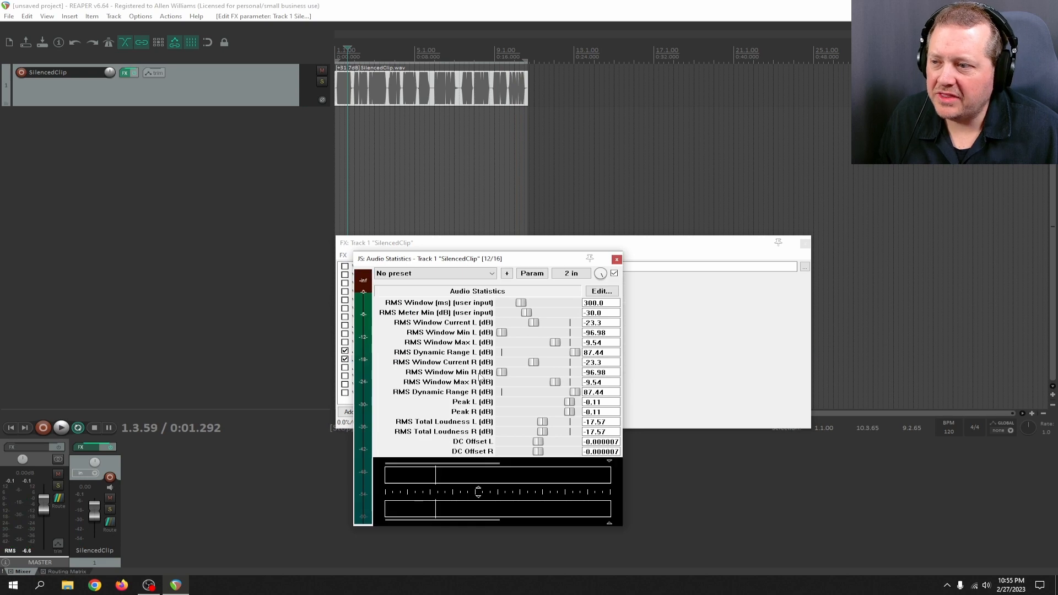
{"action": "left_click_drag", "start_coordinate": [475, 259], "coordinate": [875, 199]}
{"action": "left_click_drag", "start_coordinate": [655, 249], "coordinate": [505, 245]}
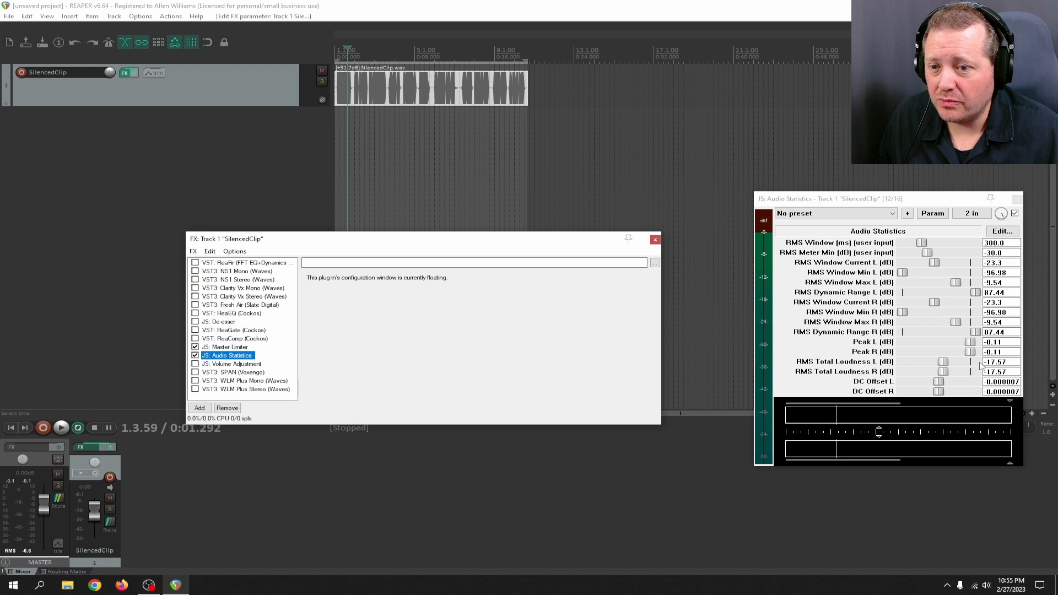
- Reset Audio Statistics to factory default and play part of the limited clip to measure its RMS total loudness
{"action": "left_click", "coordinate": [835, 213]}
{"action": "left_click", "coordinate": [810, 222]}
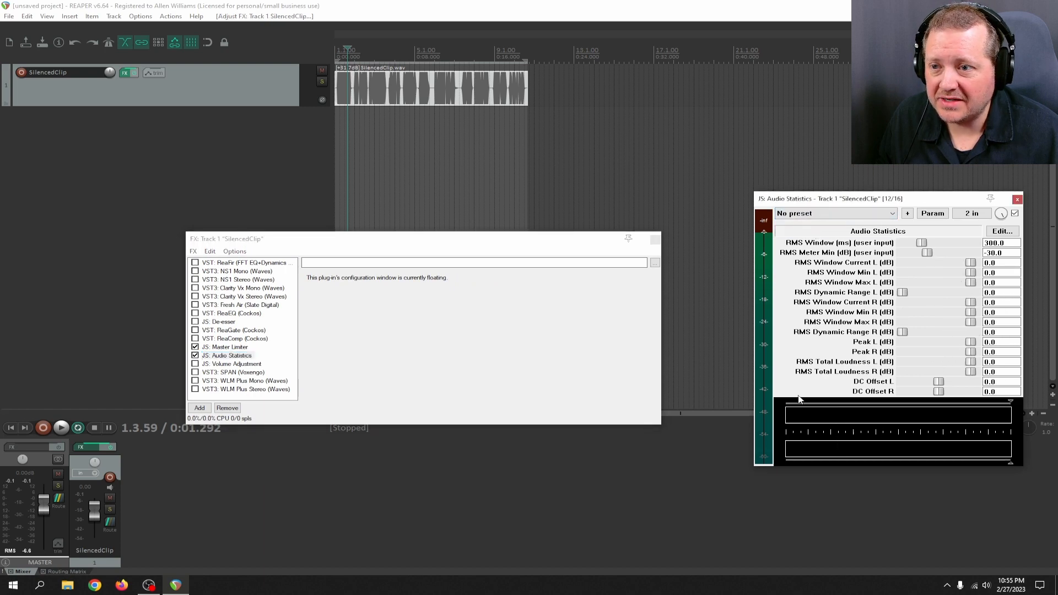
{"action": "key", "text": "space"}
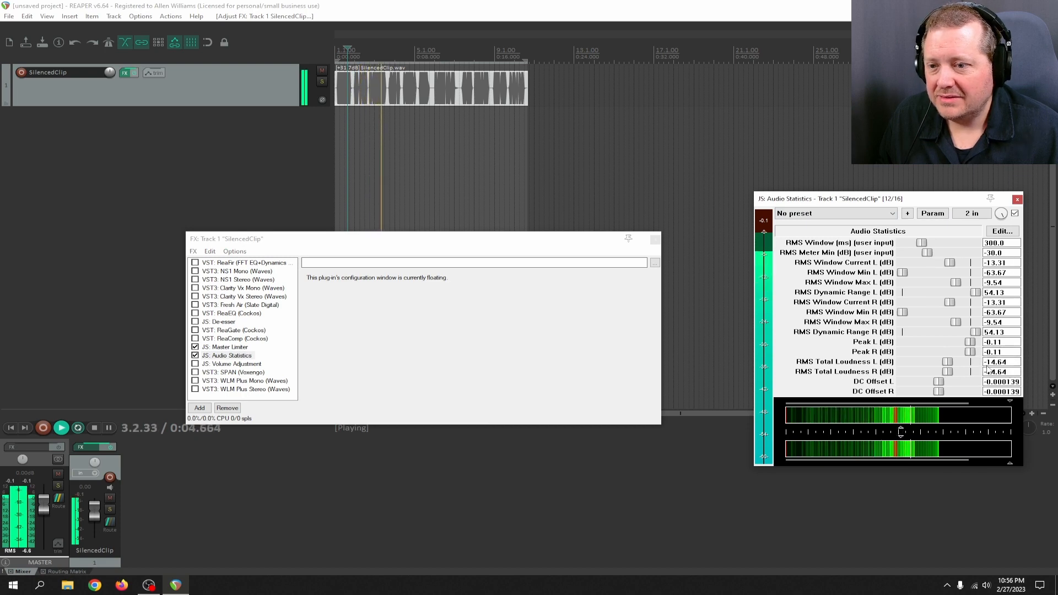
{"action": "key", "text": "space"}
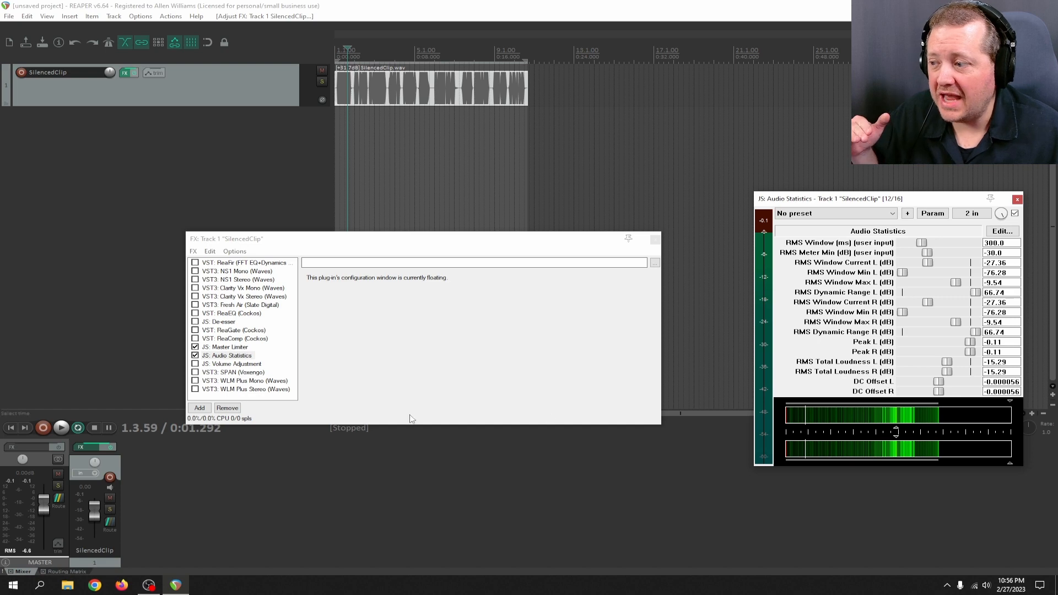
- Bypass the Master Limiter, show ReaComp and set its pre-comp to 0.00 ms and highpass to 0 Hz
{"action": "left_click", "coordinate": [195, 347]}
{"action": "left_click", "coordinate": [220, 347]}
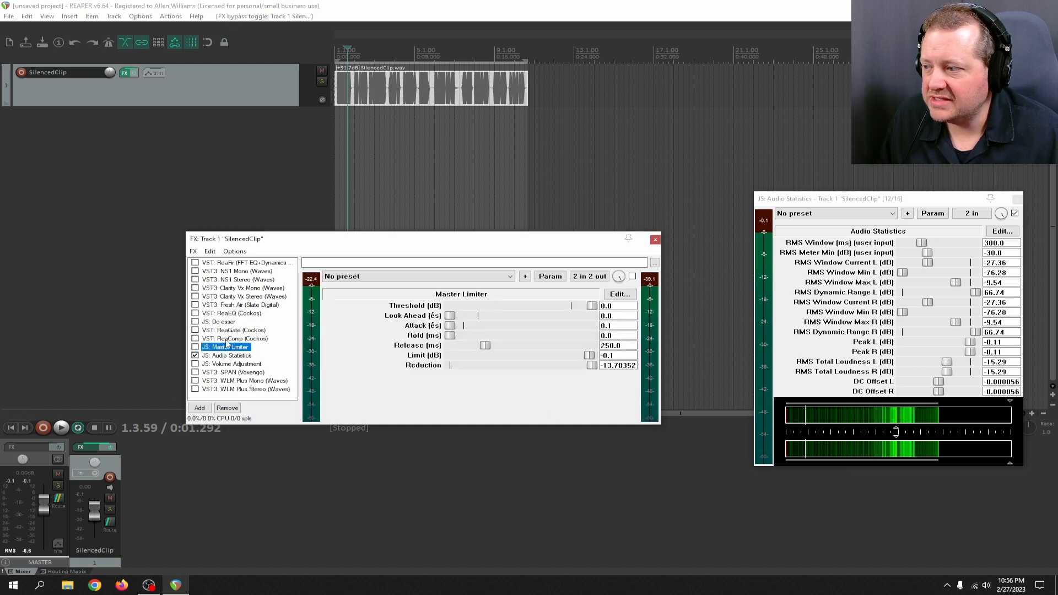
{"action": "left_click", "coordinate": [228, 339]}
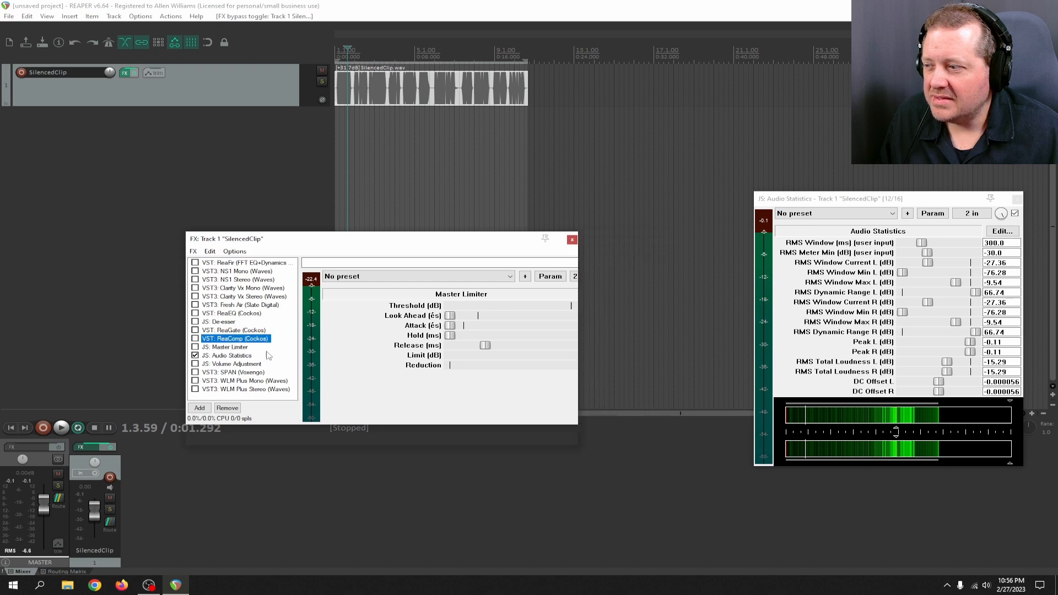
{"action": "left_click_drag", "start_coordinate": [388, 305], "coordinate": [15, 326]}
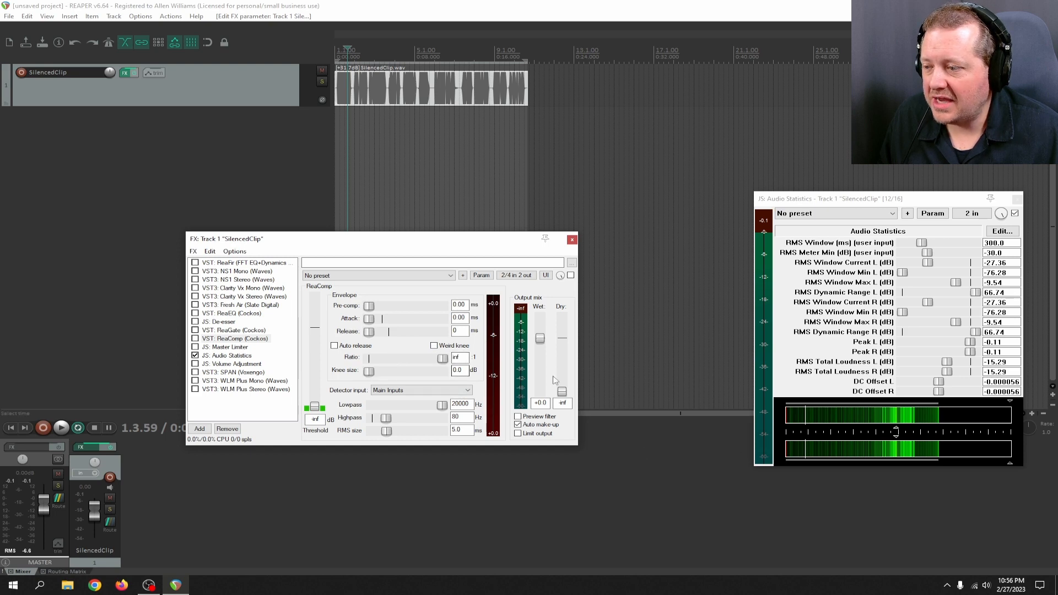
{"action": "left_click_drag", "start_coordinate": [385, 419], "coordinate": [2, 427]}
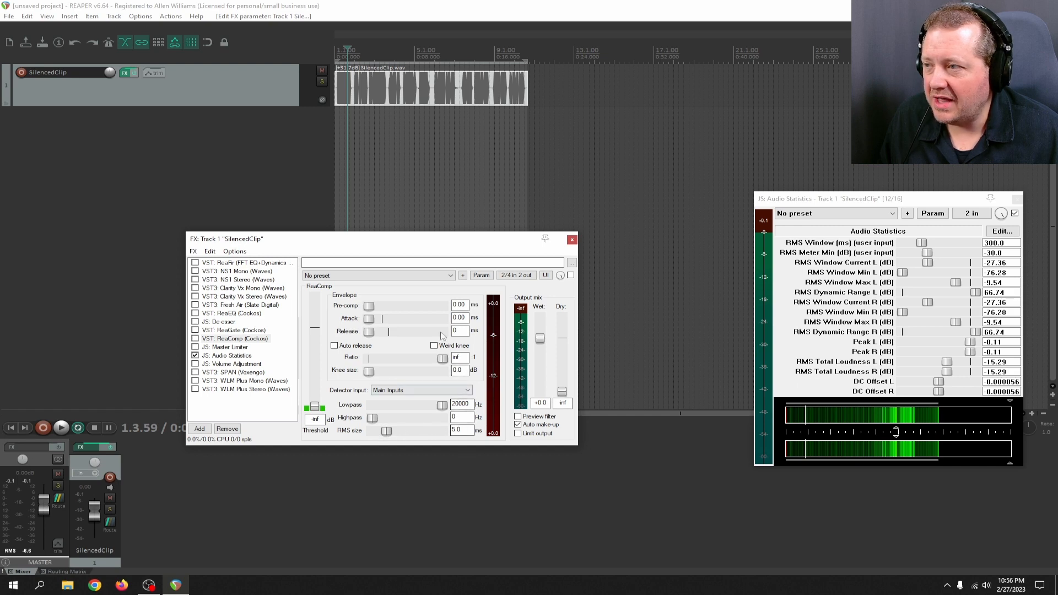
- Play the clip from the beginning with the limiter bypassed to measure its RMS total loudness
{"action": "double_click", "coordinate": [388, 51]}
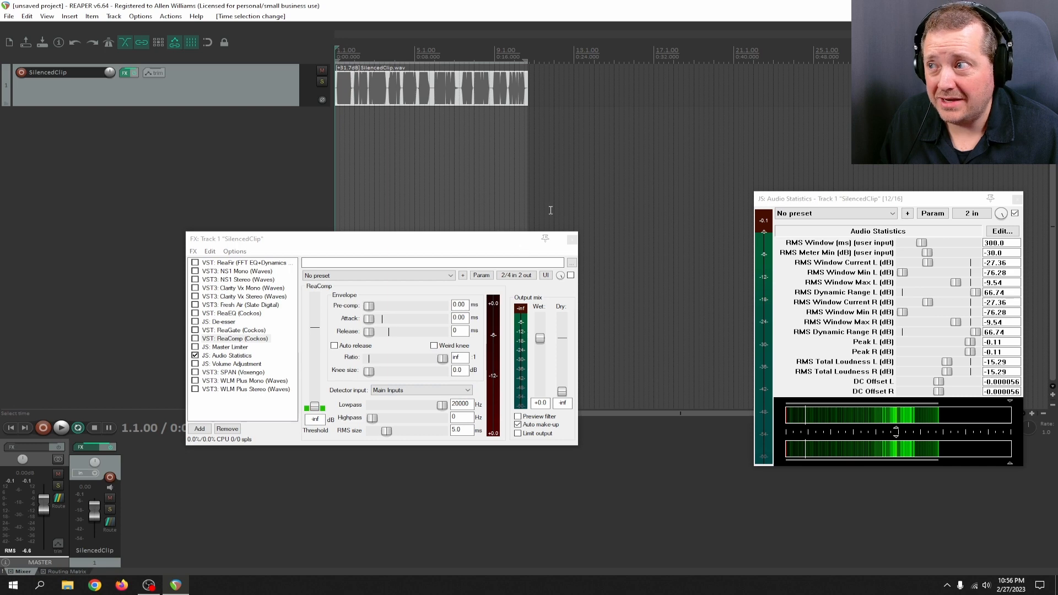
{"action": "key", "text": "space"}
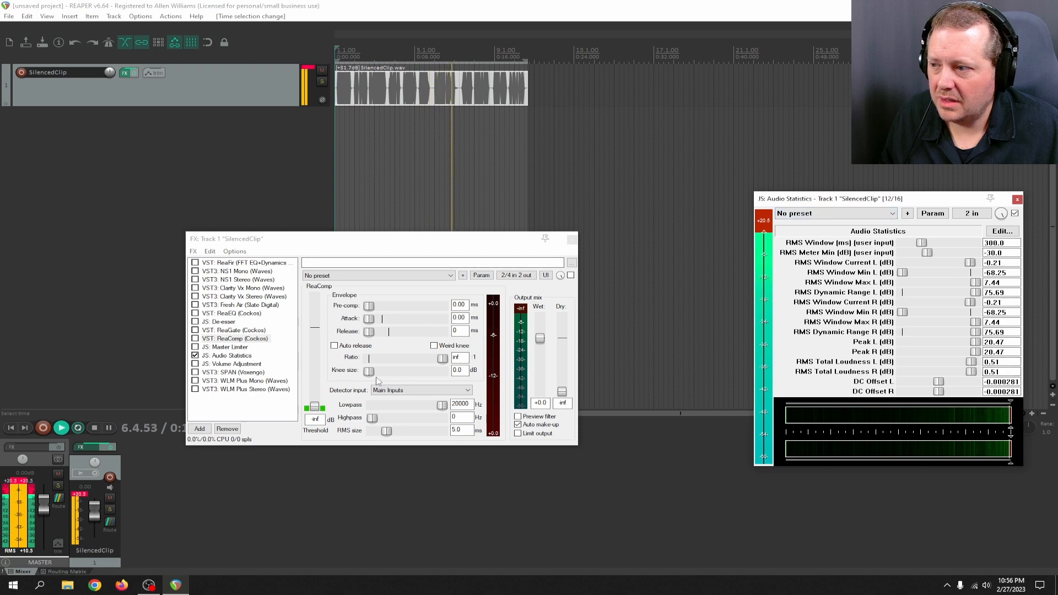
{"action": "key", "text": "space"}
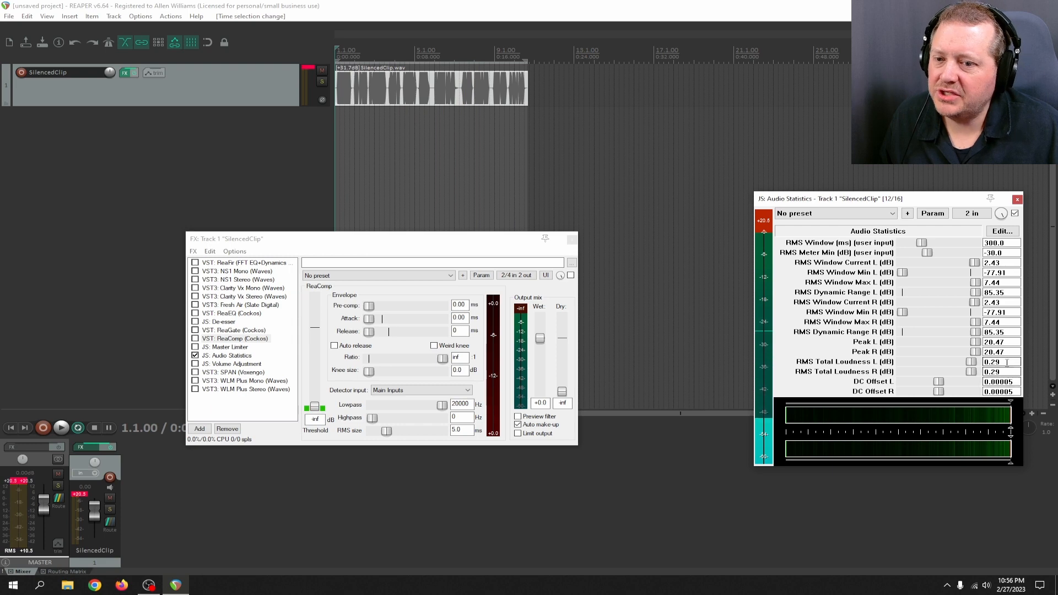
- Enable ReaComp and play the clip through it to measure loudness, clearing the master, track and Audio Statistics peak indicators
{"action": "left_click", "coordinate": [195, 339]}
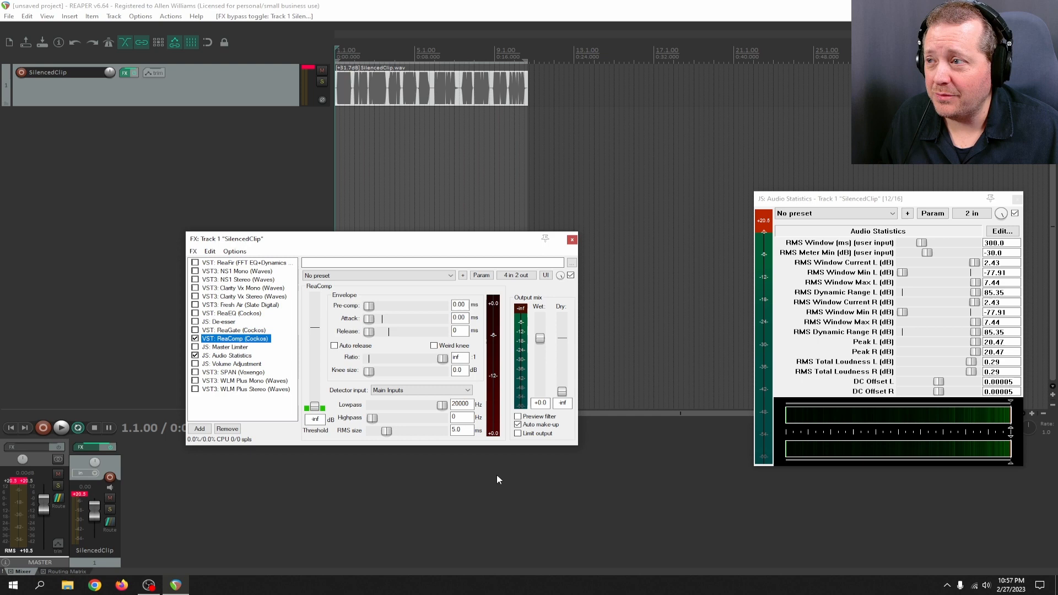
{"action": "key", "text": "space"}
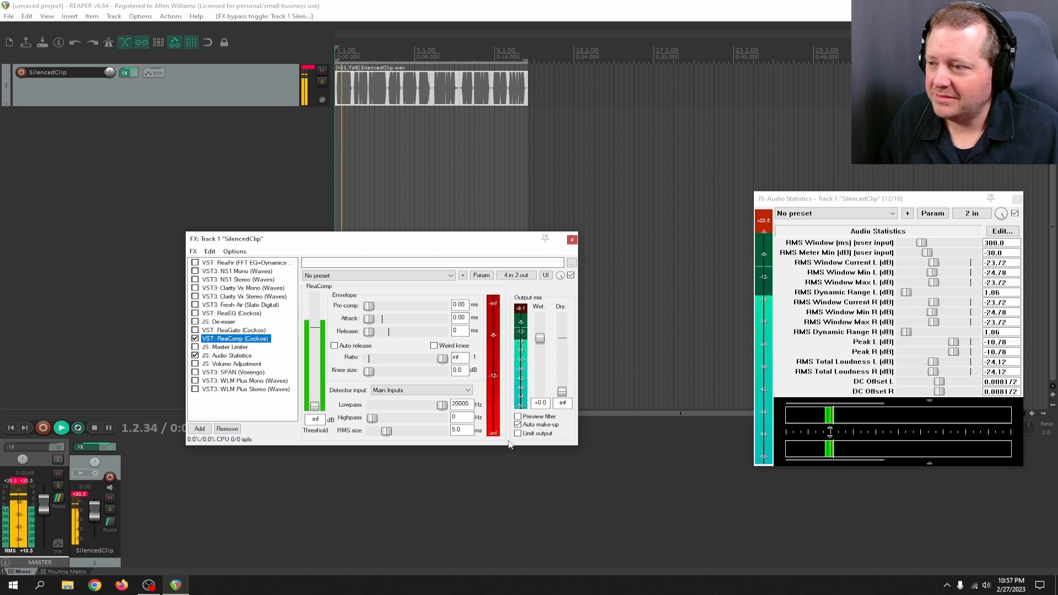
{"action": "key", "text": "space"}
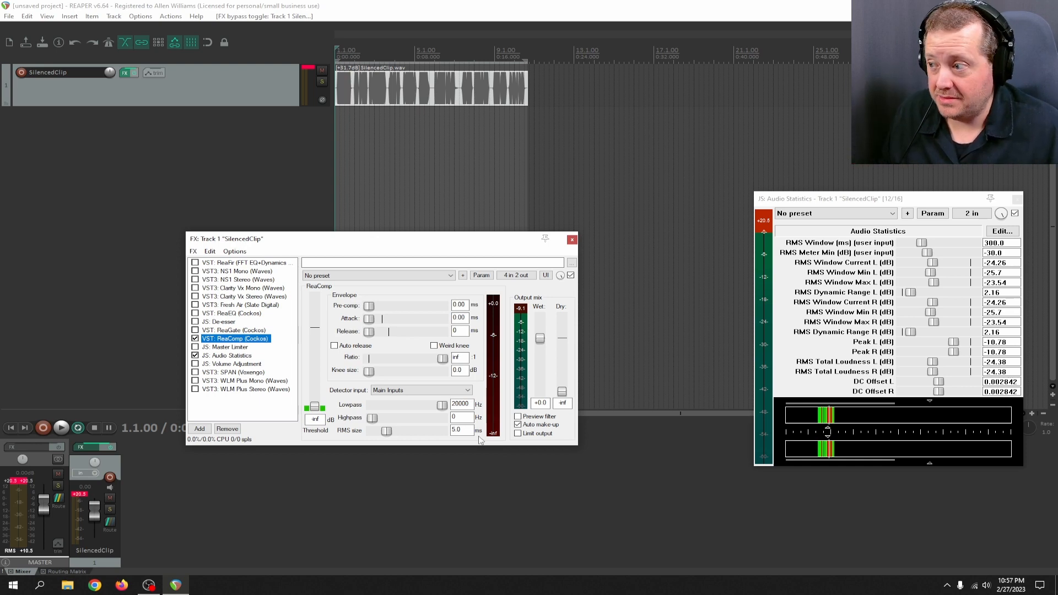
{"action": "key", "text": "space"}
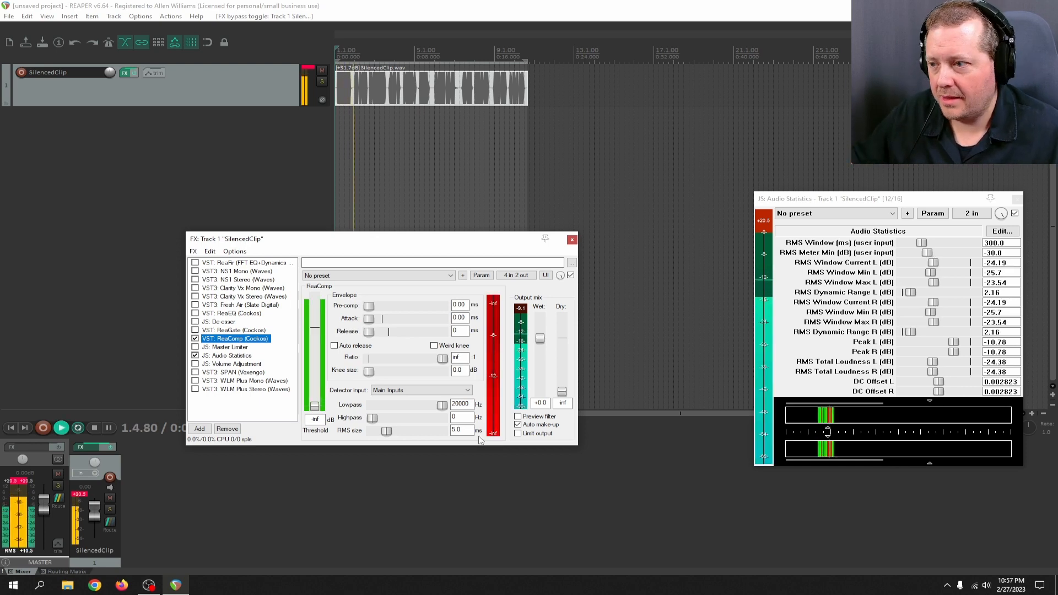
{"action": "left_click", "coordinate": [38, 489]}
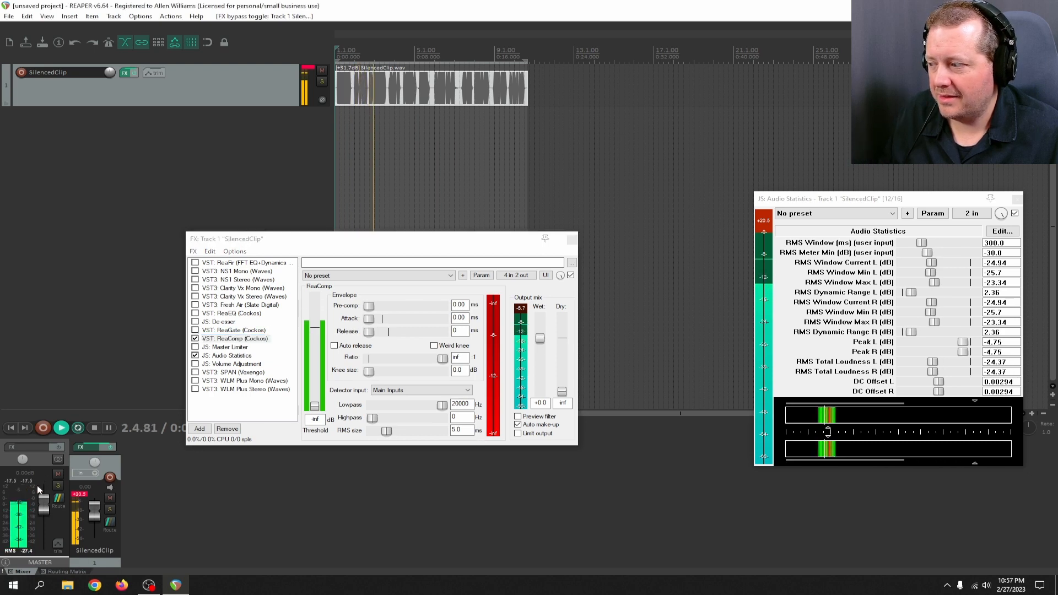
{"action": "left_click", "coordinate": [80, 494]}
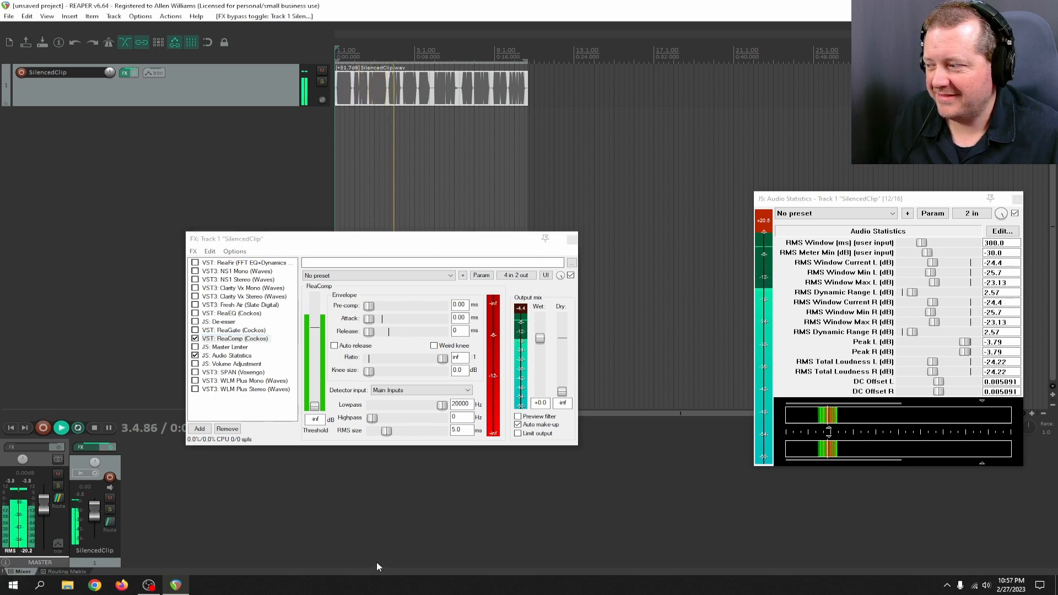
{"action": "left_click", "coordinate": [763, 220]}
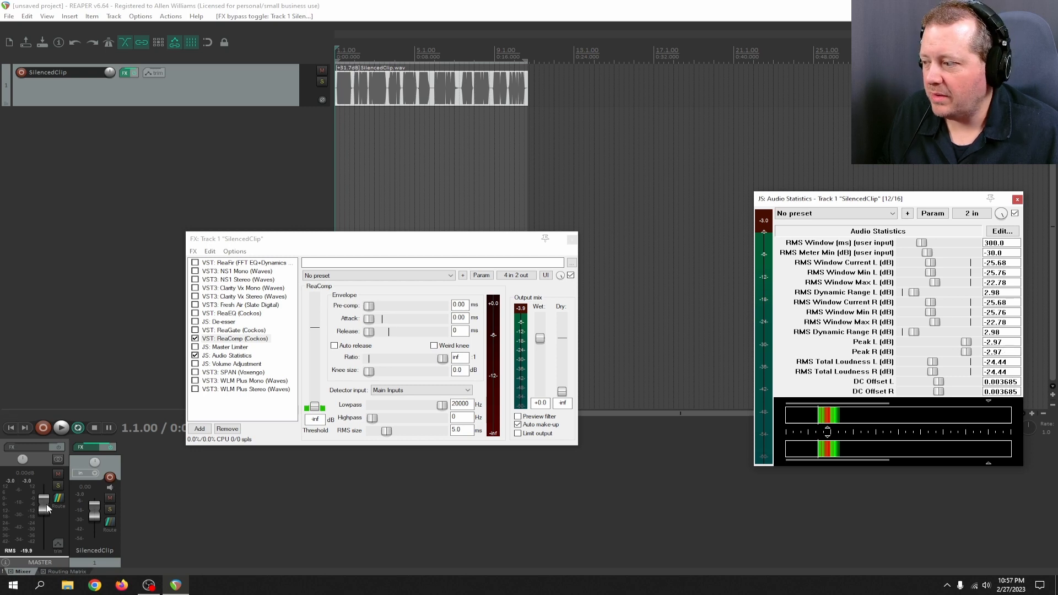
- Set the master track volume to +2.97 dB and close the master outputs, FX chain and Audio Statistics windows
{"action": "left_click", "coordinate": [47, 507]}
{"action": "right_click", "coordinate": [47, 507]}
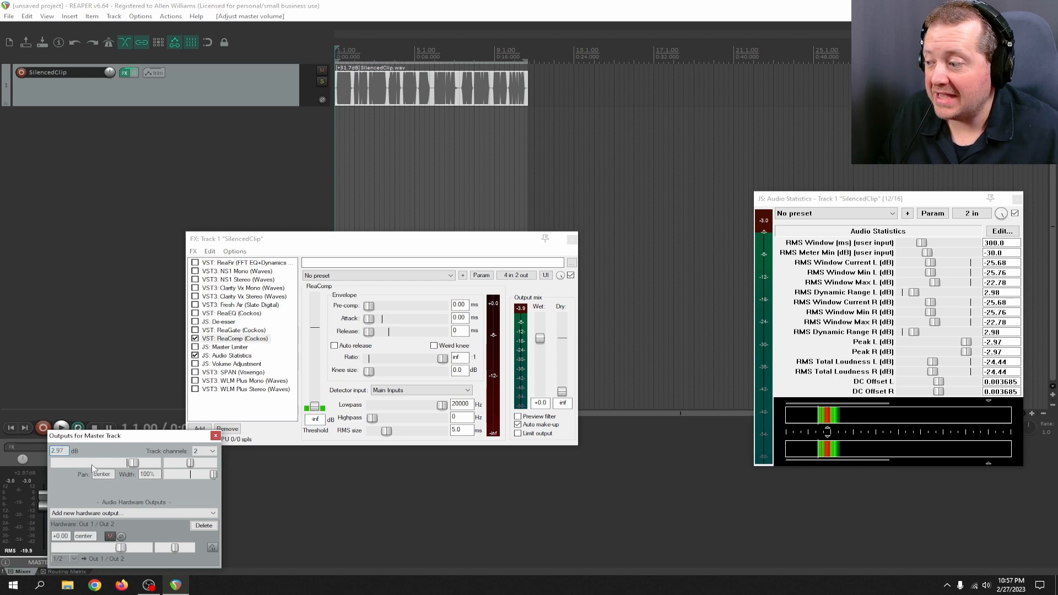
{"action": "left_click", "coordinate": [216, 436]}
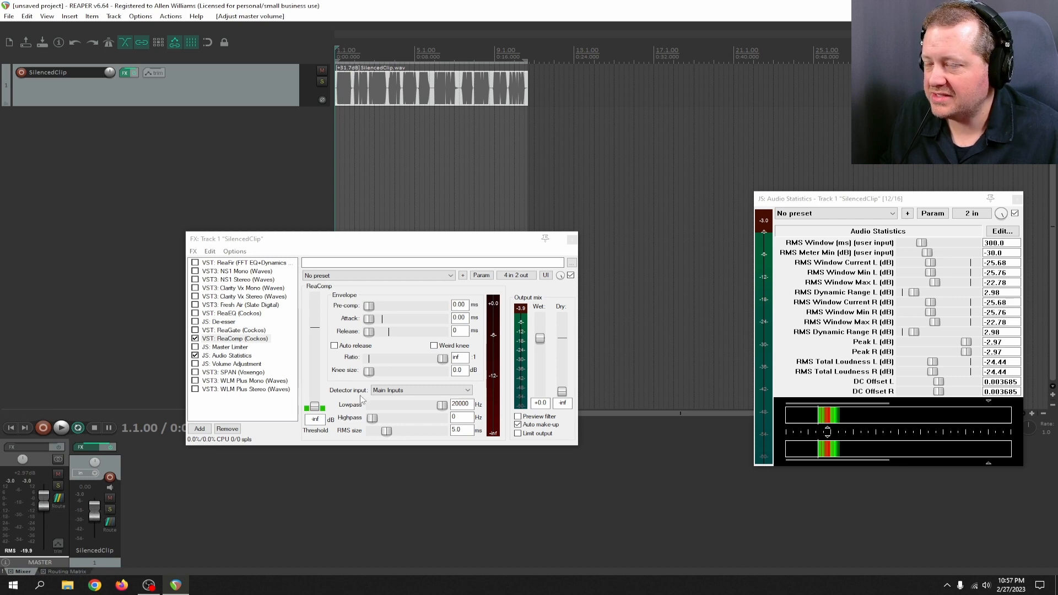
{"action": "left_click", "coordinate": [570, 239]}
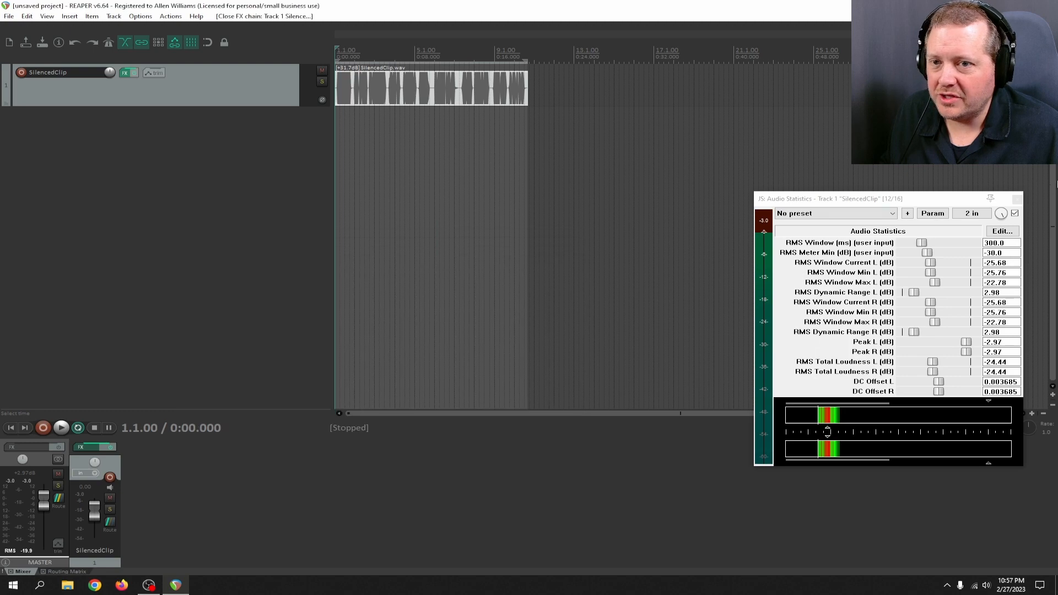
{"action": "left_click", "coordinate": [1017, 199]}
- Open the project's render settings and set the output directory to C:\SOUND SPEEDS IN PROGRESS\0 LUFS\Audio Processing
{"action": "left_click", "coordinate": [9, 16]}
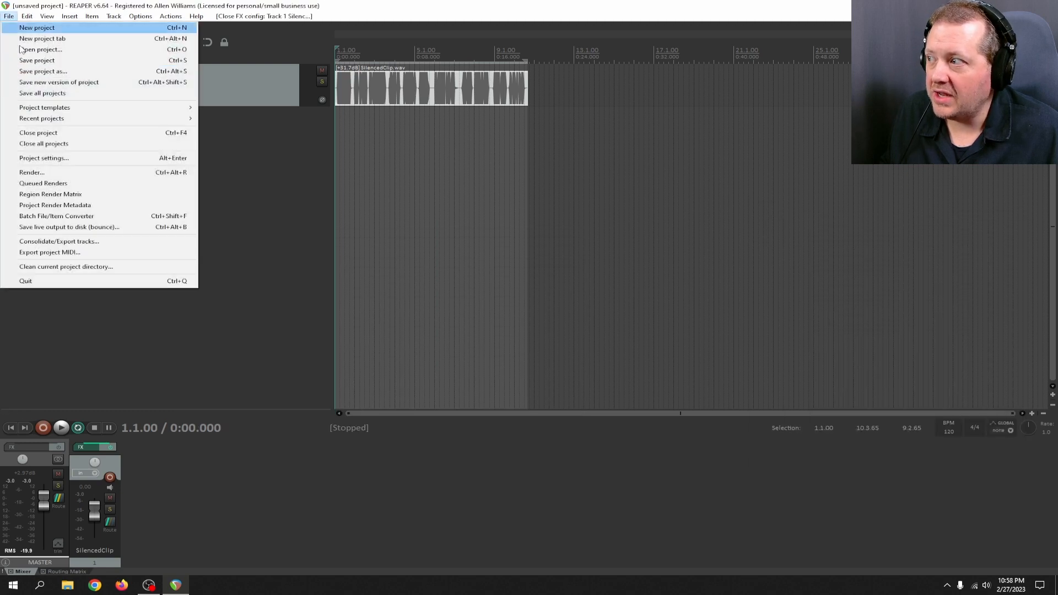
{"action": "left_click", "coordinate": [94, 174]}
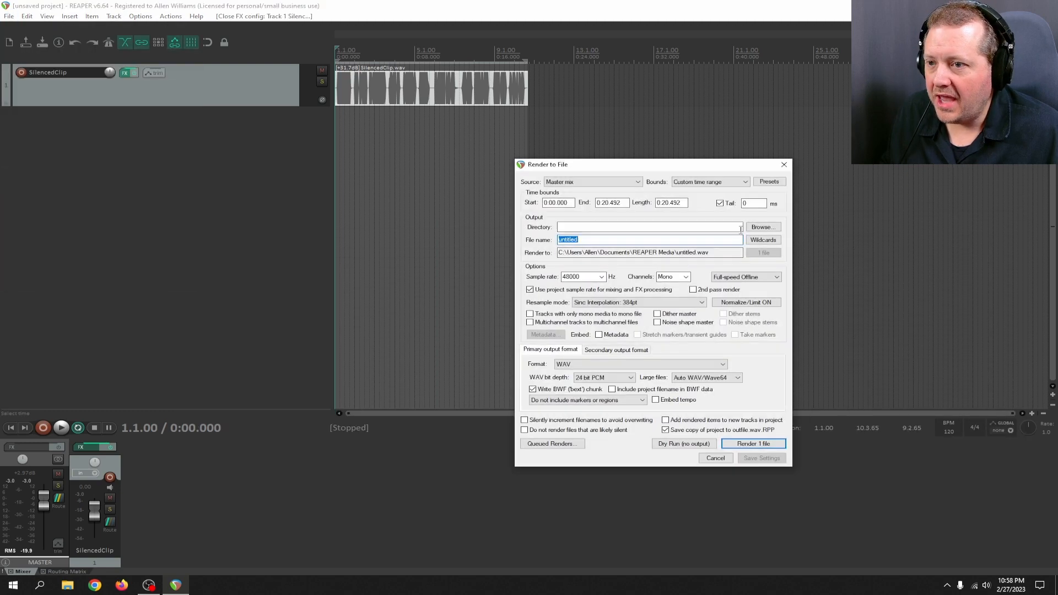
{"action": "left_click", "coordinate": [761, 227]}
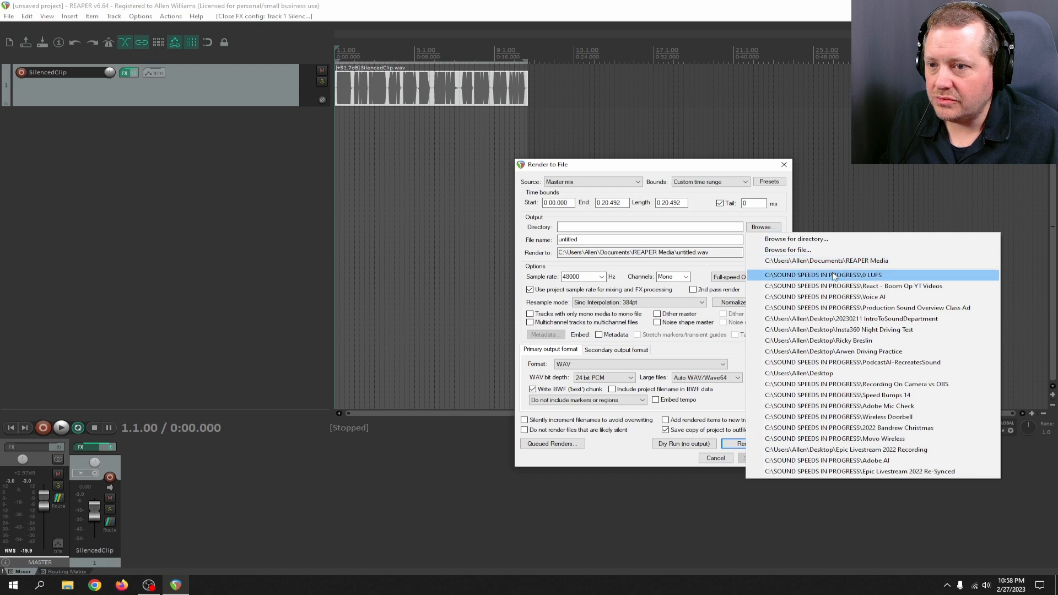
{"action": "left_click", "coordinate": [805, 274]}
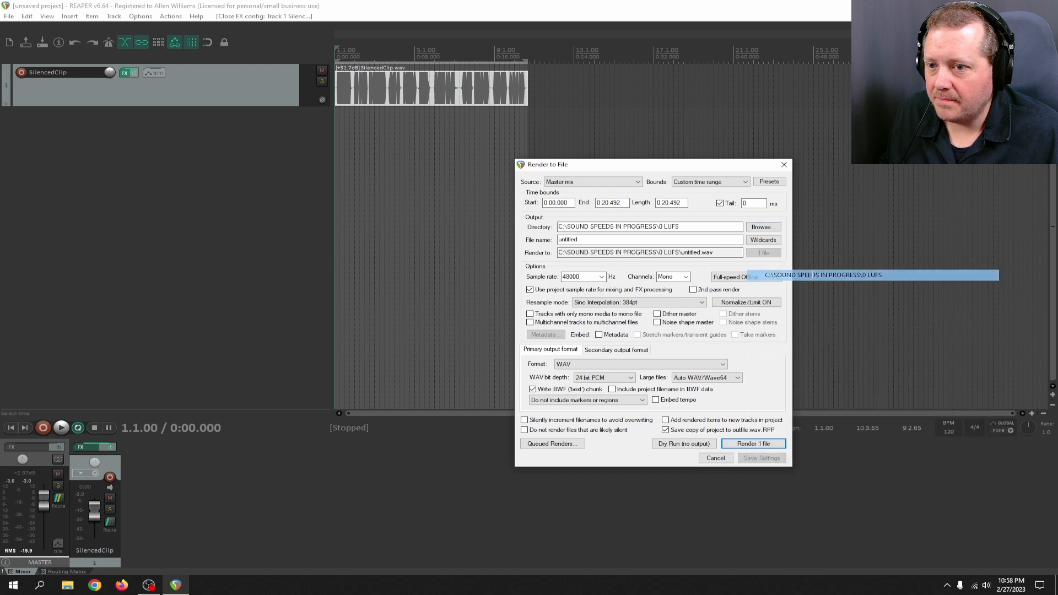
{"action": "left_click", "coordinate": [764, 231]}
{"action": "left_click", "coordinate": [796, 238]}
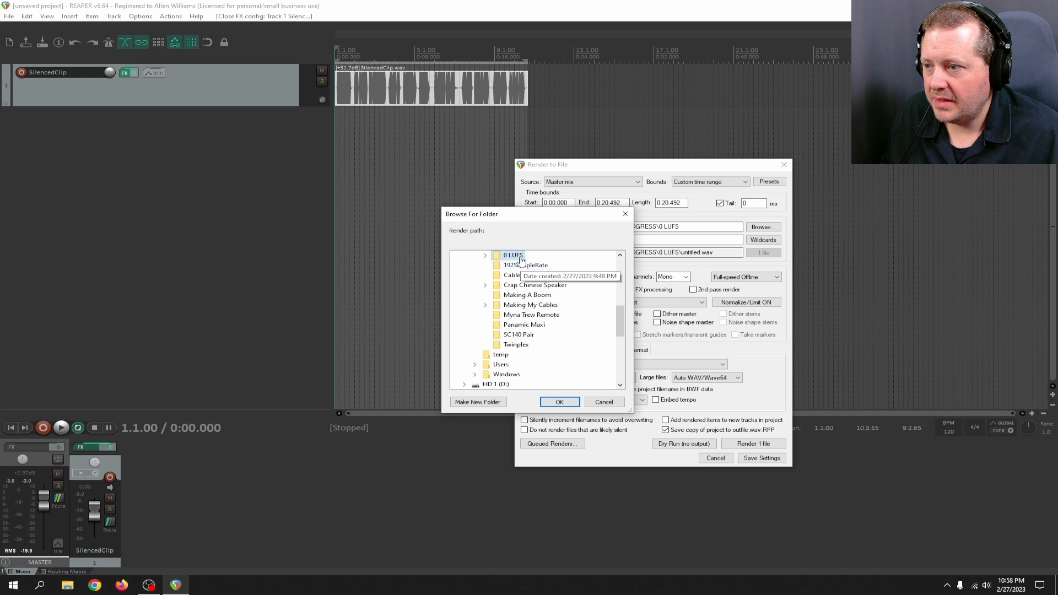
{"action": "scroll", "coordinate": [496, 292], "scroll_direction": "up", "scroll_amount": 4}
{"action": "scroll", "coordinate": [540, 374], "scroll_direction": "down", "scroll_amount": 2}
{"action": "left_click", "coordinate": [539, 334]}
{"action": "left_click", "coordinate": [559, 402]}
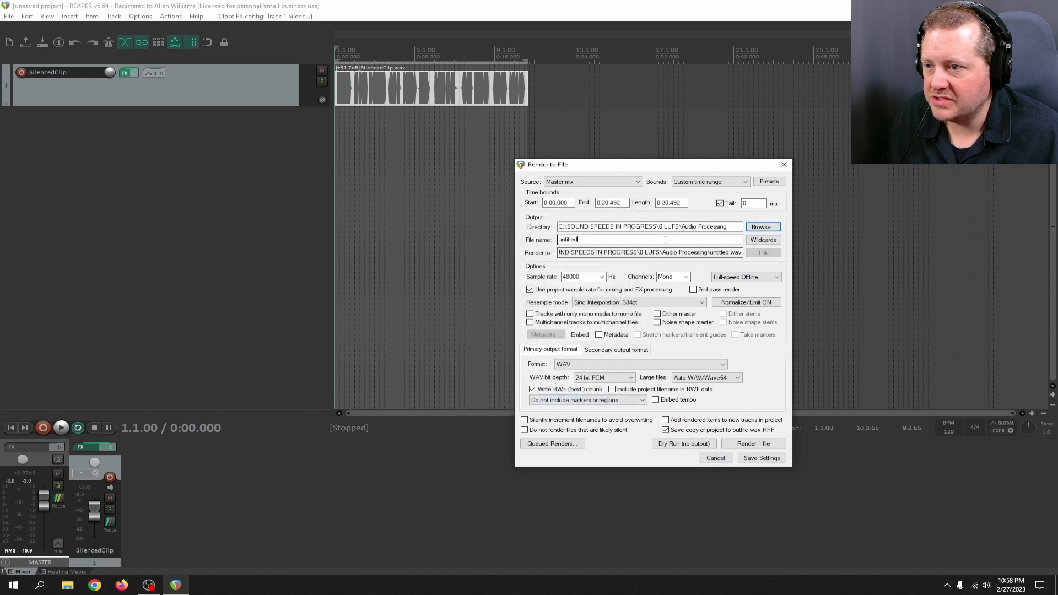
- Name the render output file 1RMSComp
{"action": "type", "text": "1RMW"}
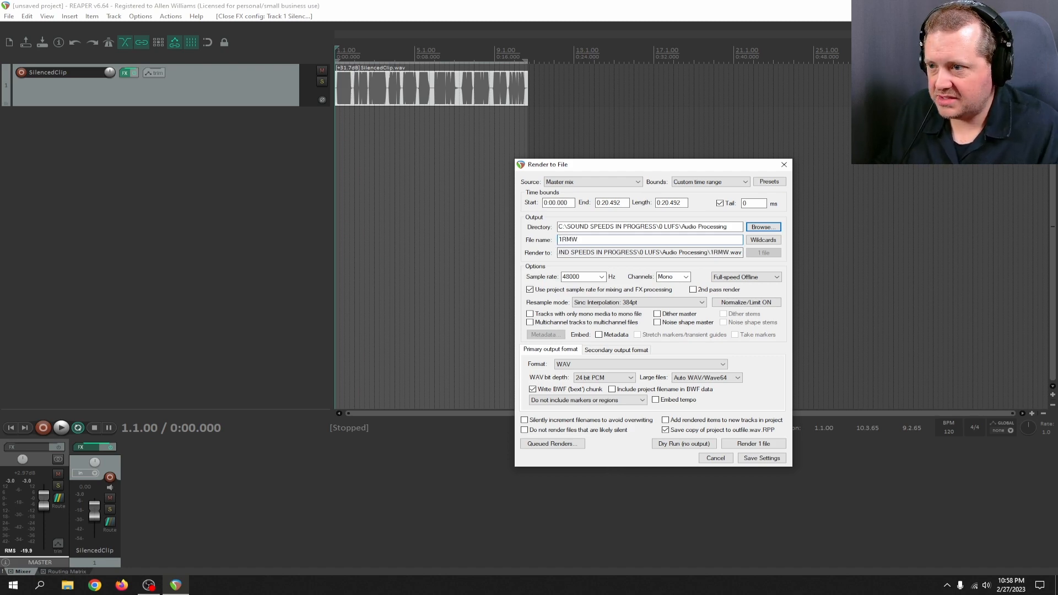
{"action": "key", "text": "BackSpace"}
{"action": "type", "text": "SComp"}
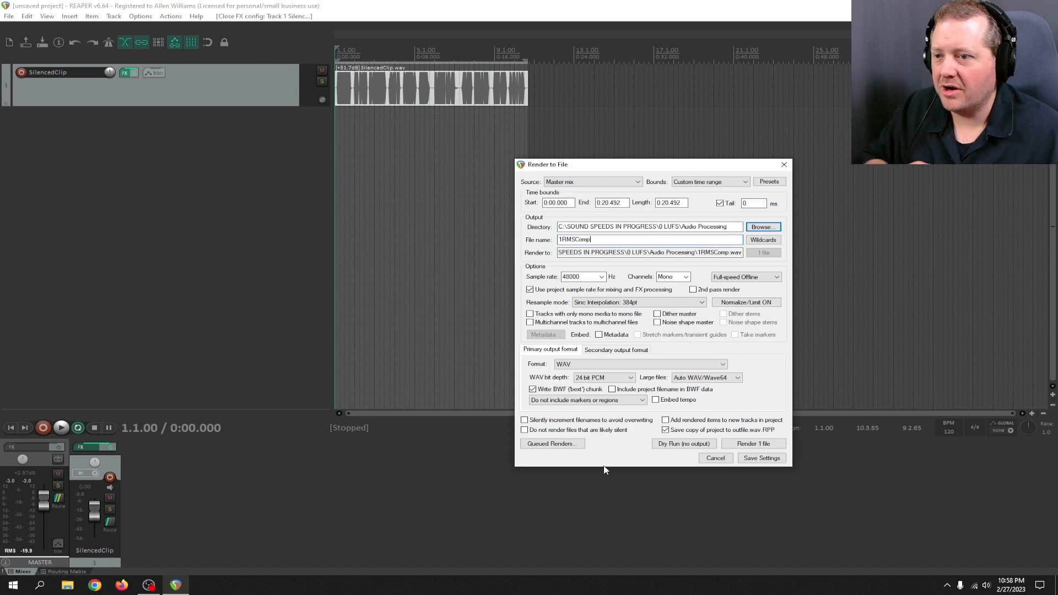
- Set render normalization to 0 dB RMS-I, then render the master mix to the WAV file and close the results
{"action": "left_click", "coordinate": [746, 304]}
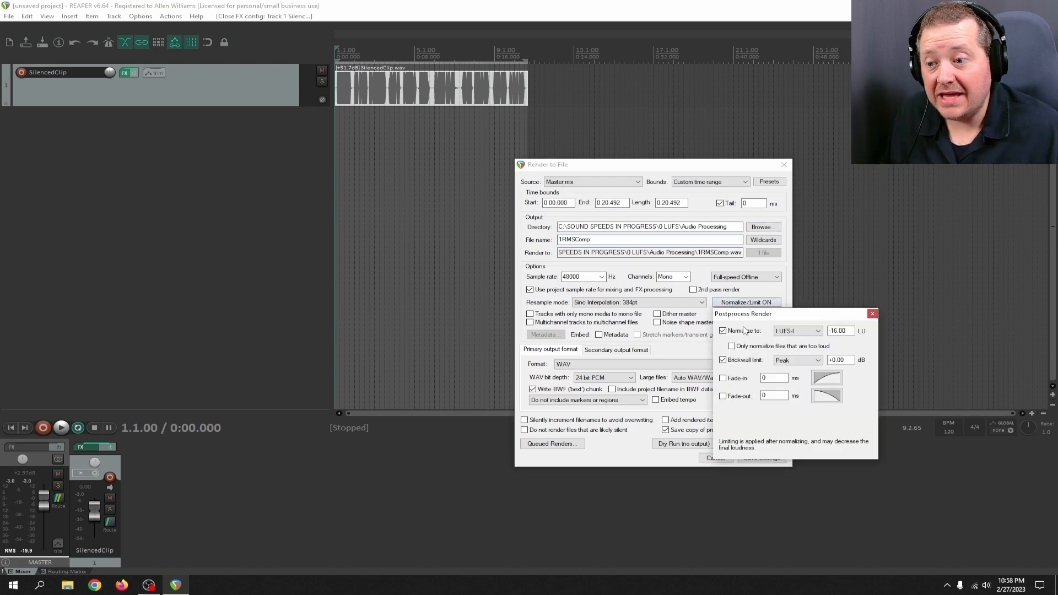
{"action": "left_click", "coordinate": [797, 334]}
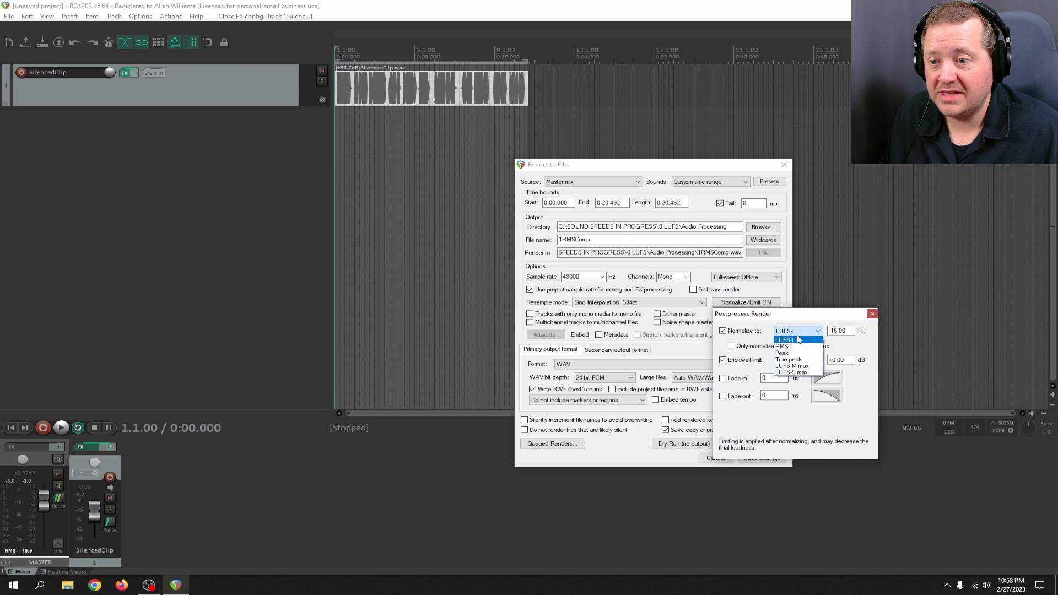
{"action": "left_click", "coordinate": [794, 345]}
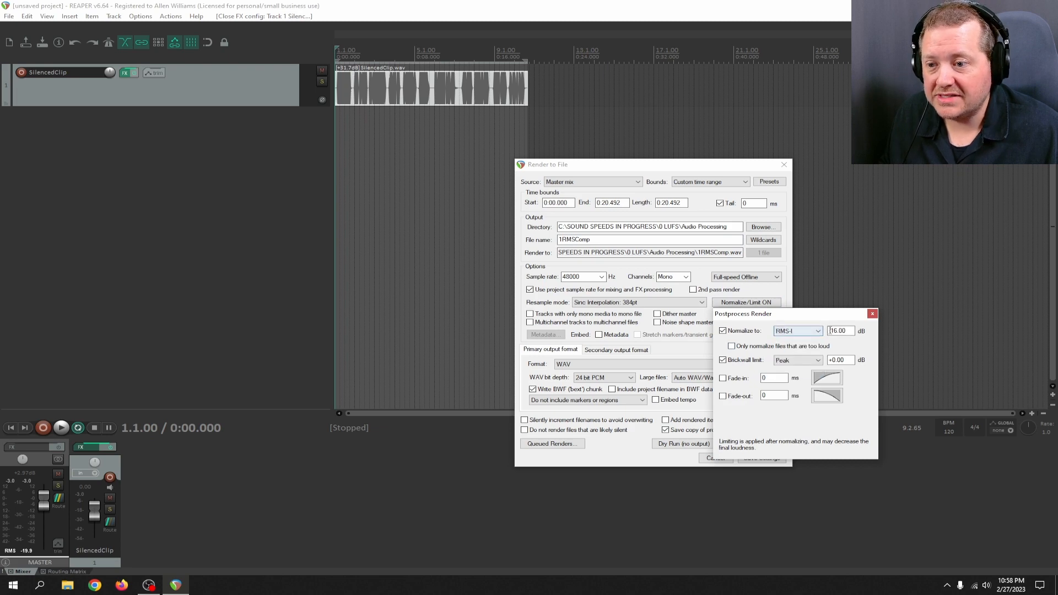
{"action": "left_click_drag", "start_coordinate": [838, 330], "coordinate": [821, 334]}
{"action": "type", "text": "0"}
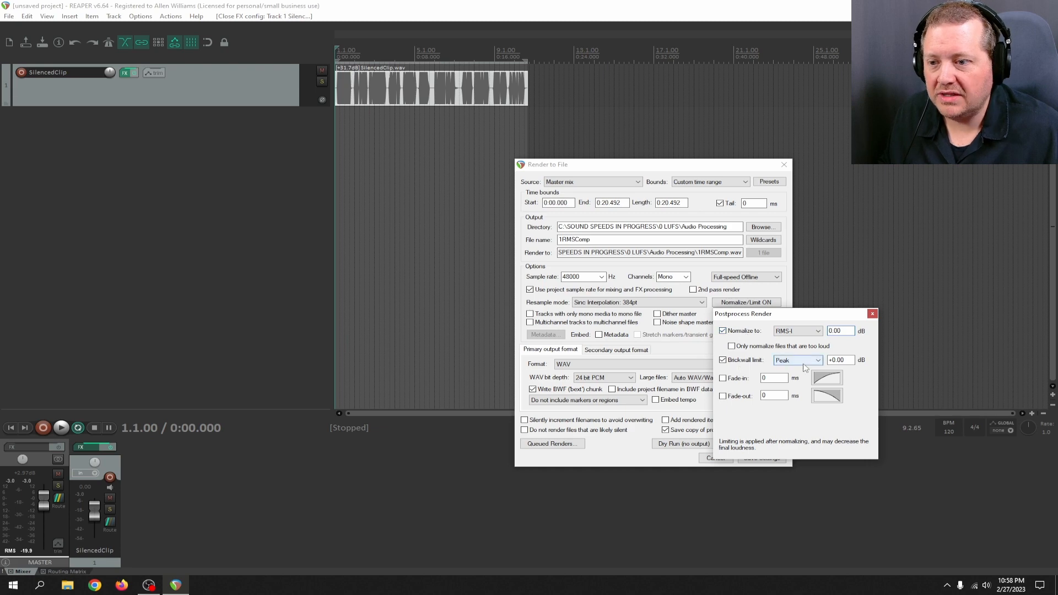
{"action": "left_click", "coordinate": [872, 314]}
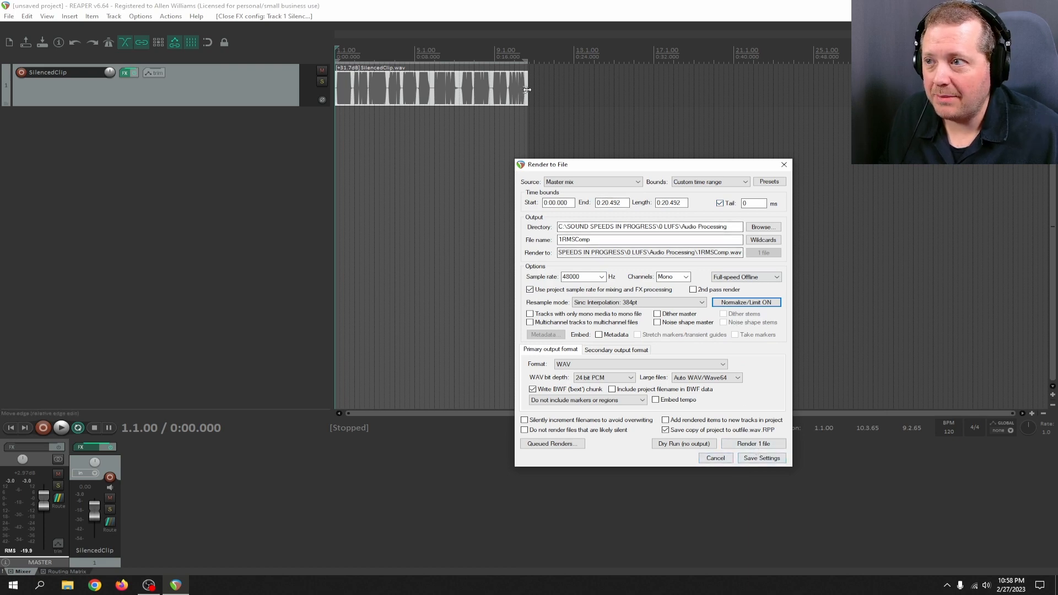
{"action": "left_click", "coordinate": [769, 447]}
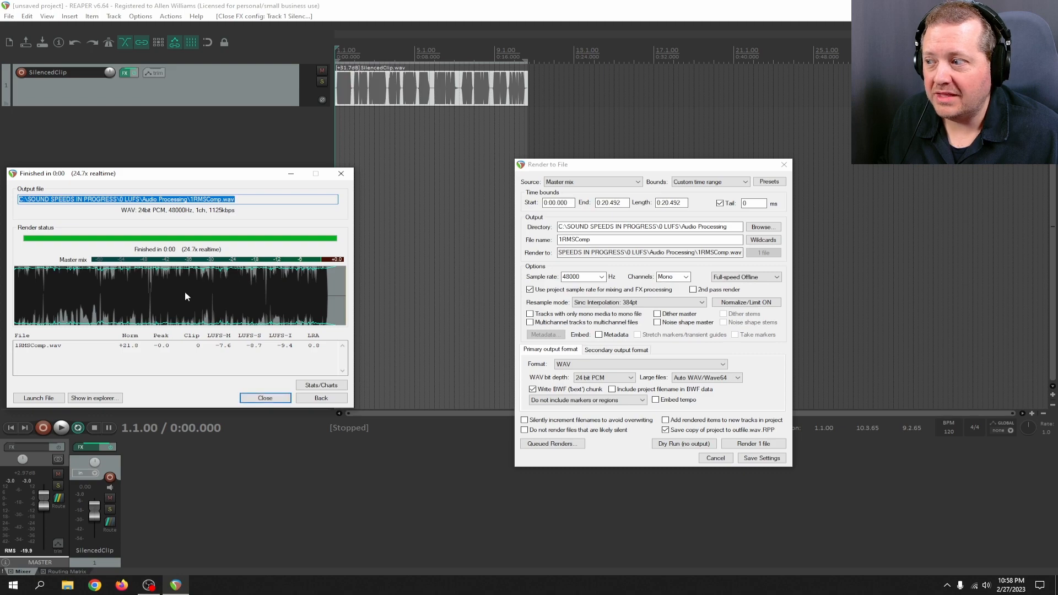
{"action": "left_click", "coordinate": [280, 401]}
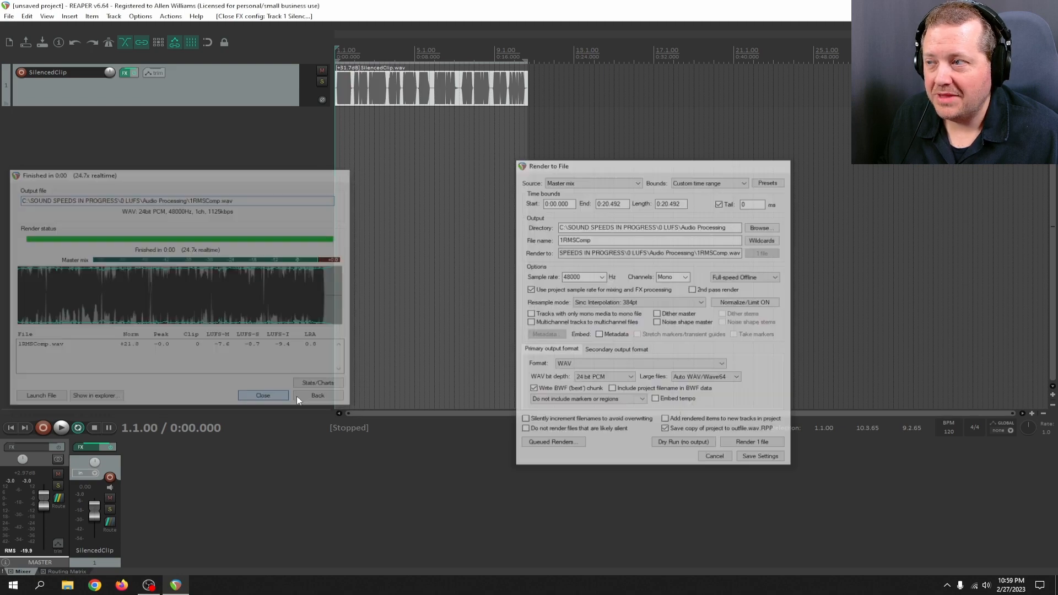
- Remove the SilencedClip track from the project and clear the time selection
{"action": "right_click", "coordinate": [245, 95]}
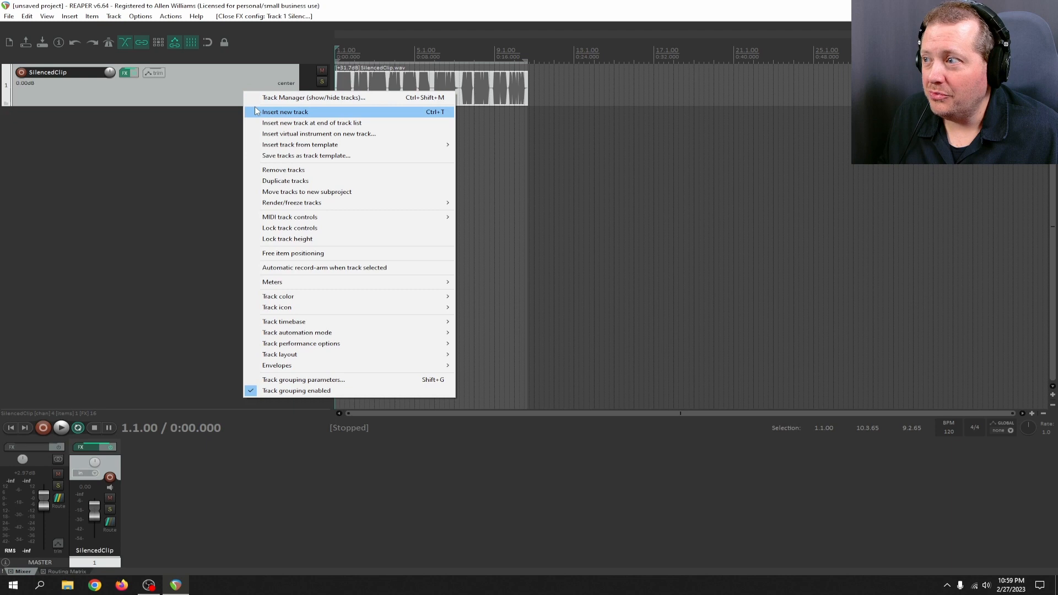
{"action": "left_click", "coordinate": [264, 168]}
{"action": "left_click", "coordinate": [372, 54]}
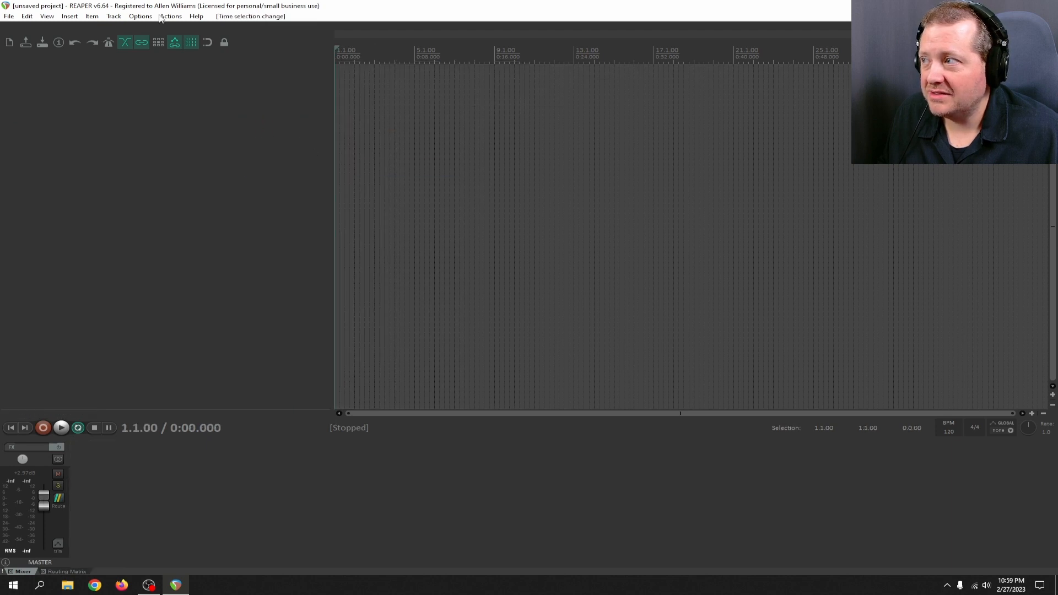
- Import the rendered 1RMSComp.wav from the Audio Processing folder into the project
{"action": "left_click", "coordinate": [69, 16]}
{"action": "left_click", "coordinate": [90, 27]}
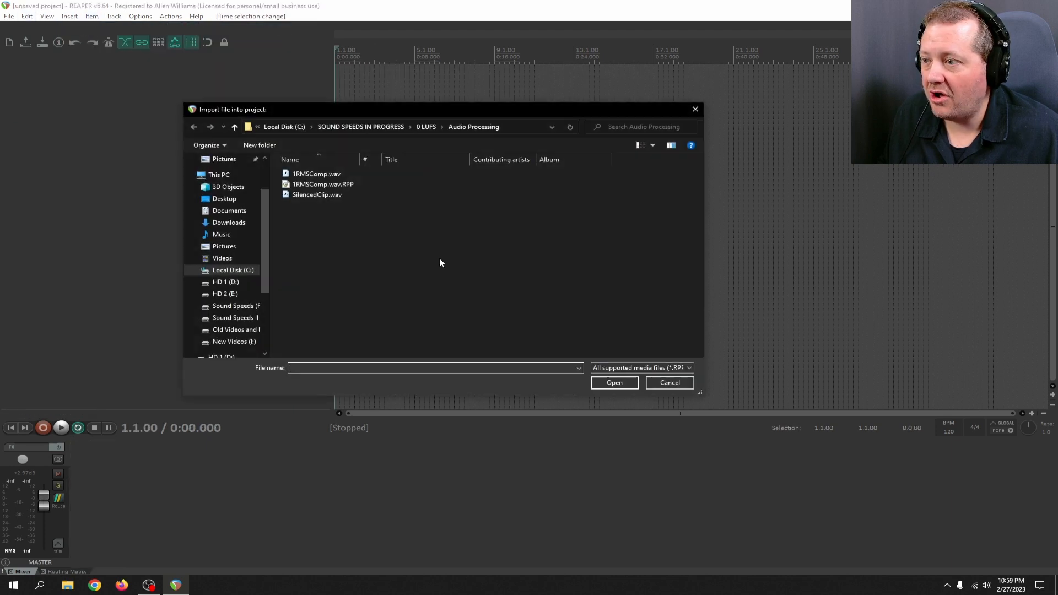
{"action": "left_click", "coordinate": [317, 174]}
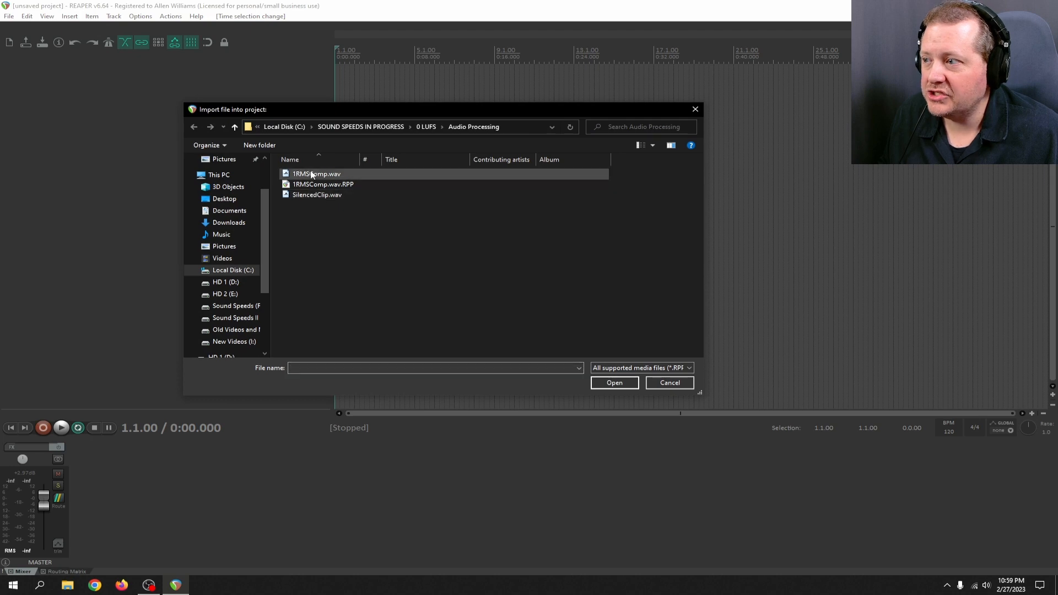
{"action": "left_click", "coordinate": [617, 384]}
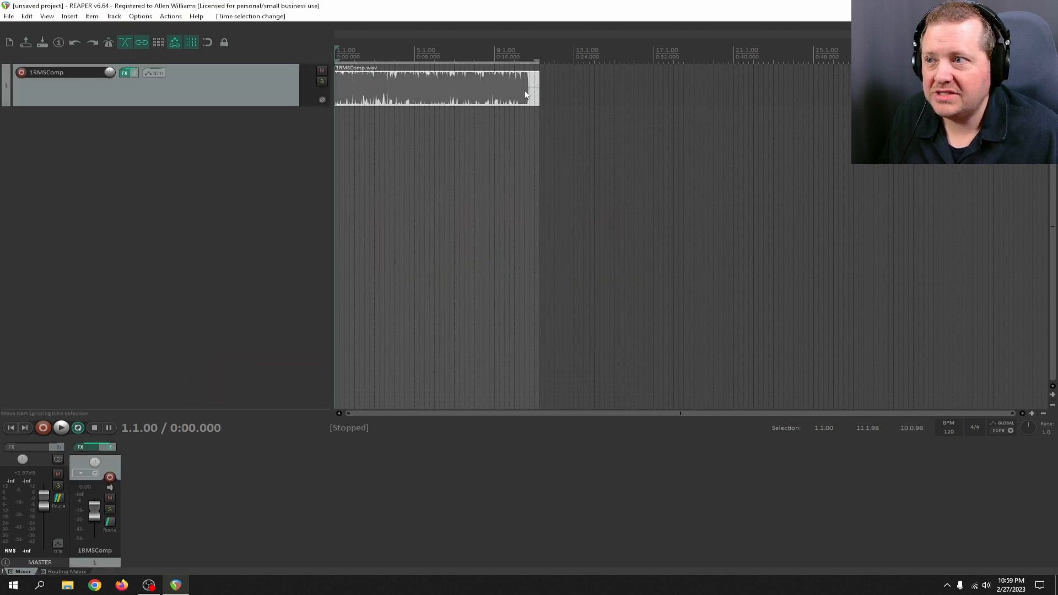
- Trim the trailing silence off the 1RMSComp.wav item so it ends where the waveform stops
{"action": "left_click", "coordinate": [532, 56]}
{"action": "scroll", "coordinate": [542, 129], "scroll_direction": "up", "scroll_amount": 8}
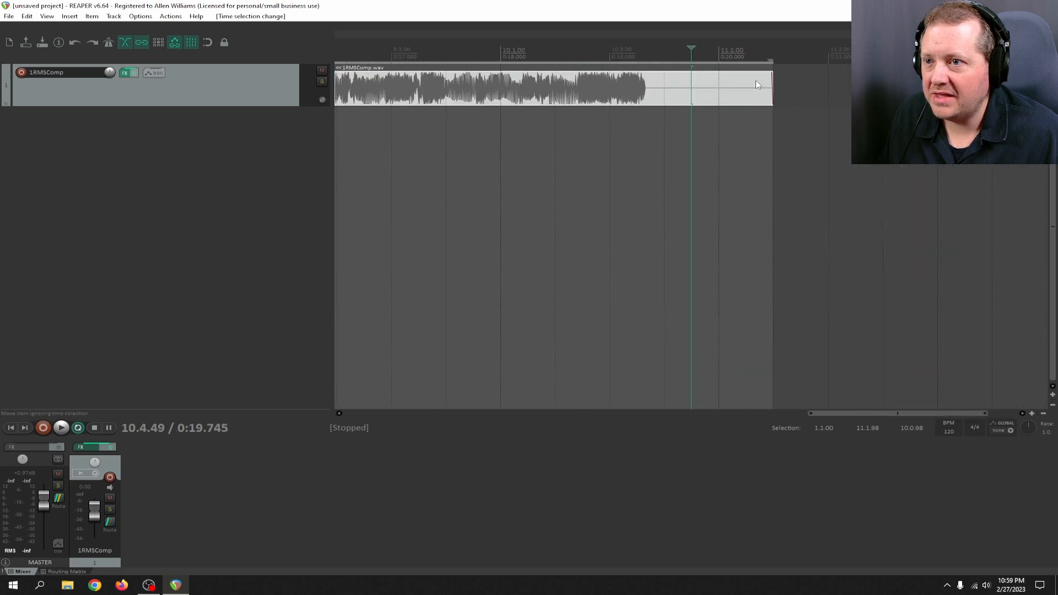
{"action": "left_click_drag", "start_coordinate": [770, 83], "coordinate": [645, 130]}
{"action": "scroll", "coordinate": [607, 141], "scroll_direction": "down", "scroll_amount": 8}
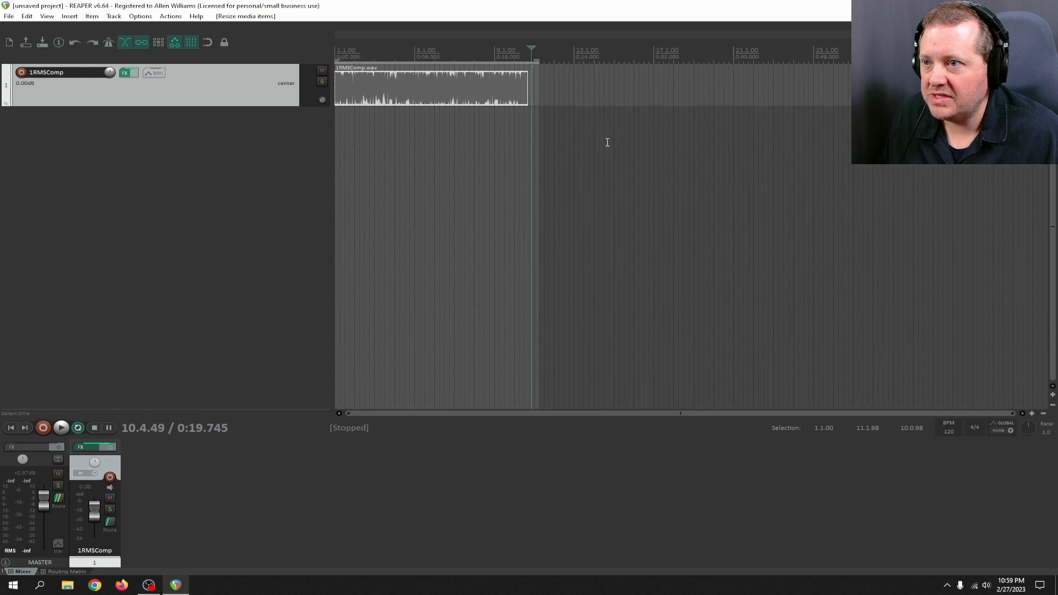
{"action": "scroll", "coordinate": [607, 142], "scroll_direction": "down", "scroll_amount": 3}
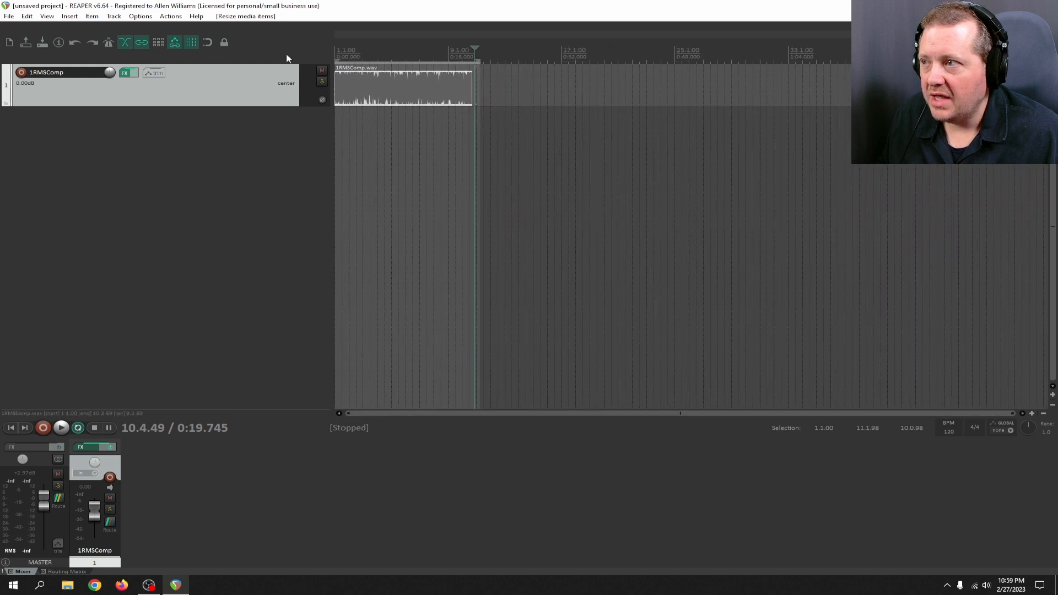
- Fit the time selection to the trimmed 1RMSComp.wav item and examine the waveform at its beginning
{"action": "left_click", "coordinate": [340, 55]}
{"action": "scroll", "coordinate": [366, 128], "scroll_direction": "up", "scroll_amount": 5}
{"action": "double_click", "coordinate": [343, 53]}
{"action": "scroll", "coordinate": [397, 176], "scroll_direction": "up", "scroll_amount": 6}
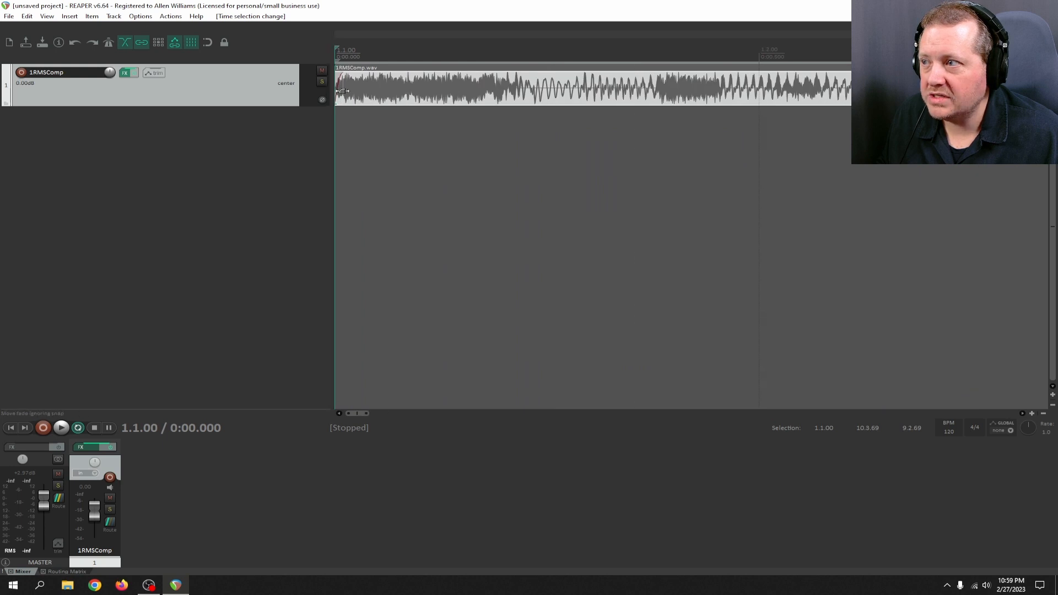
{"action": "scroll", "coordinate": [408, 108], "scroll_direction": "down", "scroll_amount": 3}
{"action": "scroll", "coordinate": [435, 114], "scroll_direction": "up", "scroll_amount": 3}
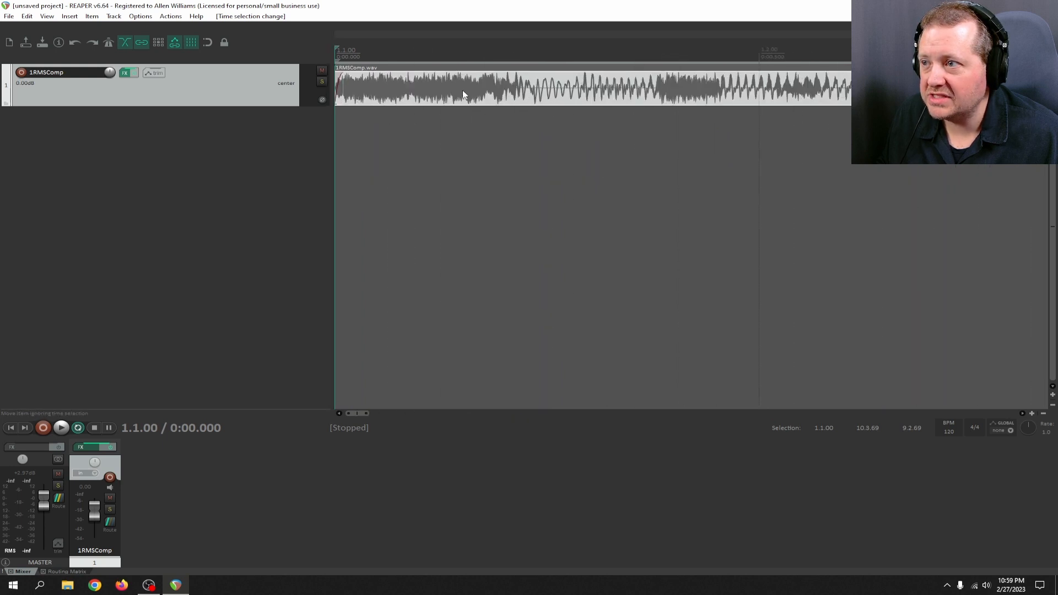
- Trim the leftover silence at the end of the 1RMSComp.wav item and fit the time selection to it
{"action": "scroll", "coordinate": [749, 105], "scroll_direction": "down", "scroll_amount": 8}
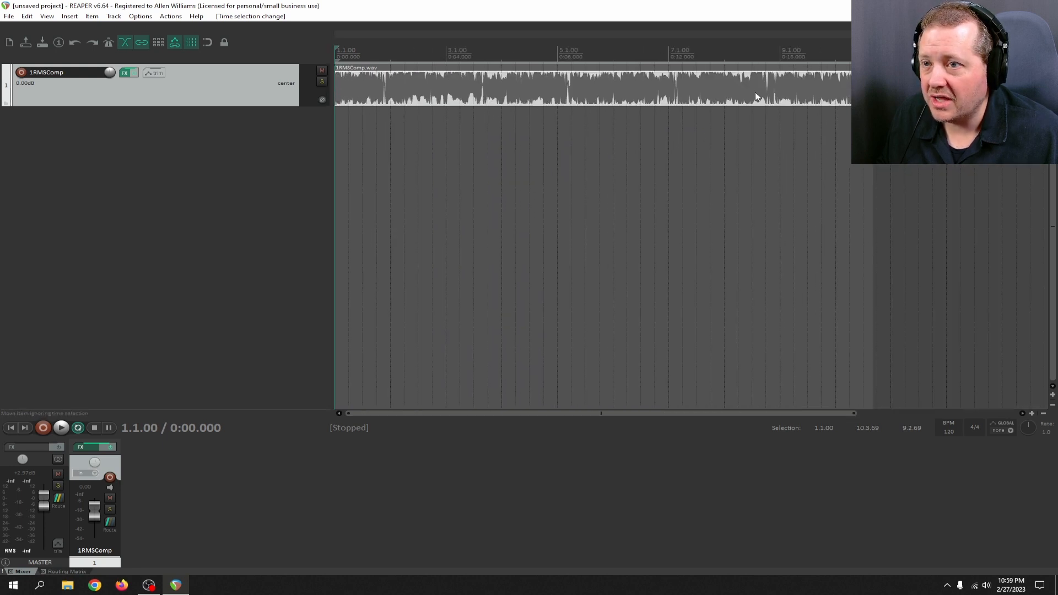
{"action": "scroll", "coordinate": [746, 166], "scroll_direction": "up", "scroll_amount": 8}
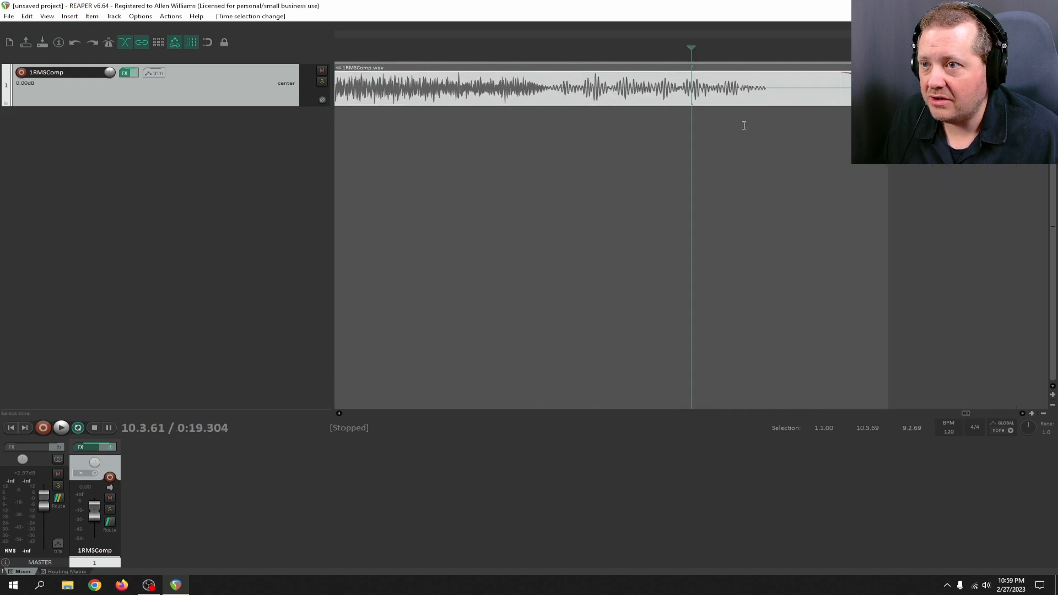
{"action": "left_click_drag", "start_coordinate": [837, 83], "coordinate": [760, 111]}
{"action": "double_click", "coordinate": [555, 40]}
- Examine the shape of the 1RMSComp.wav waveform up close at the gap around 0:01.750
{"action": "scroll", "coordinate": [540, 113], "scroll_direction": "down", "scroll_amount": 8}
{"action": "scroll", "coordinate": [570, 112], "scroll_direction": "down", "scroll_amount": 6}
{"action": "scroll", "coordinate": [636, 97], "scroll_direction": "up", "scroll_amount": 6}
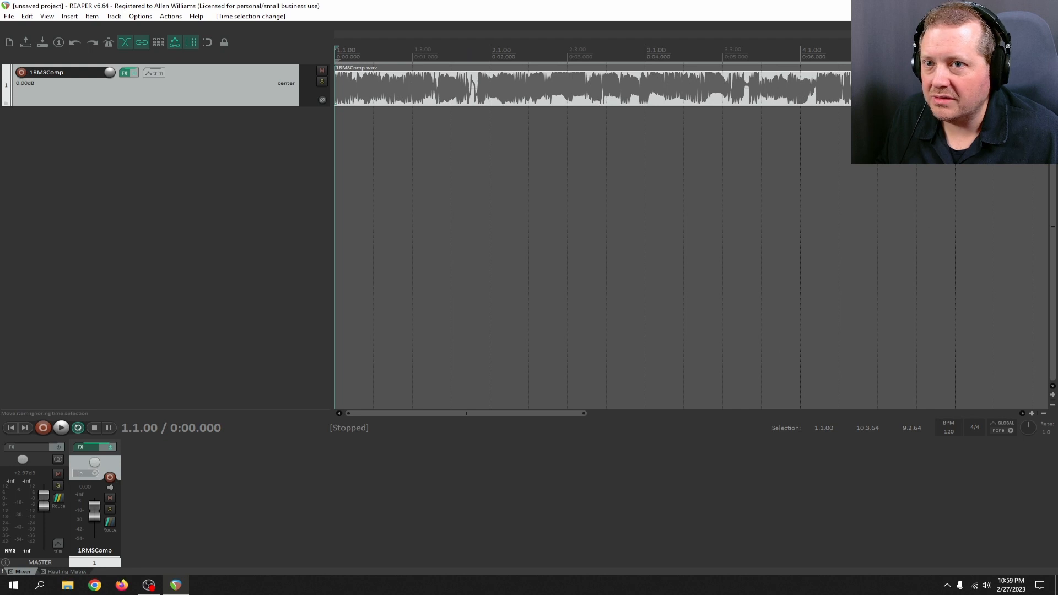
{"action": "left_click", "coordinate": [471, 150]}
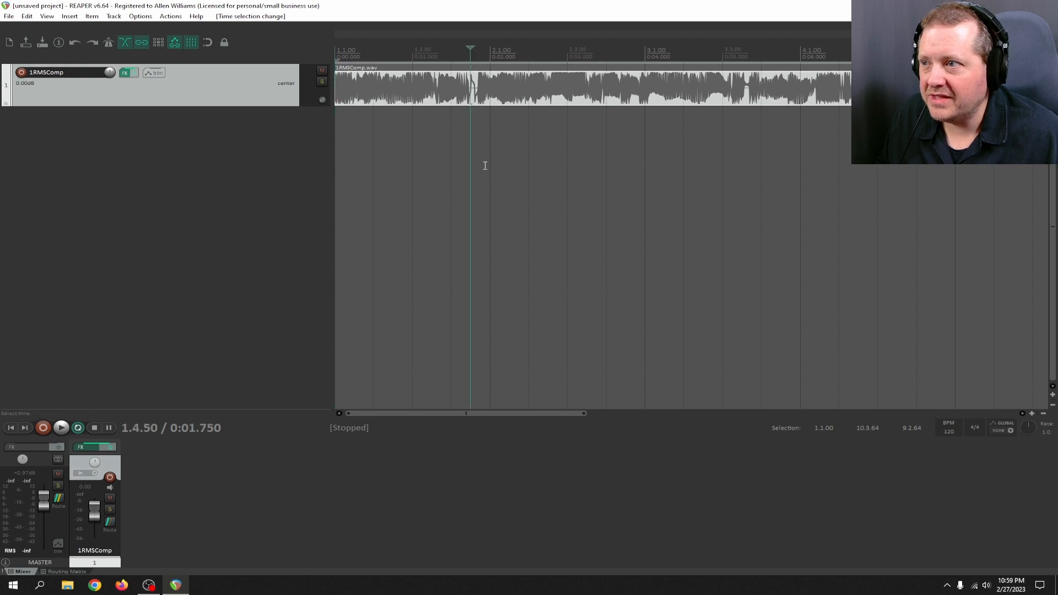
{"action": "scroll", "coordinate": [484, 150], "scroll_direction": "up", "scroll_amount": 8}
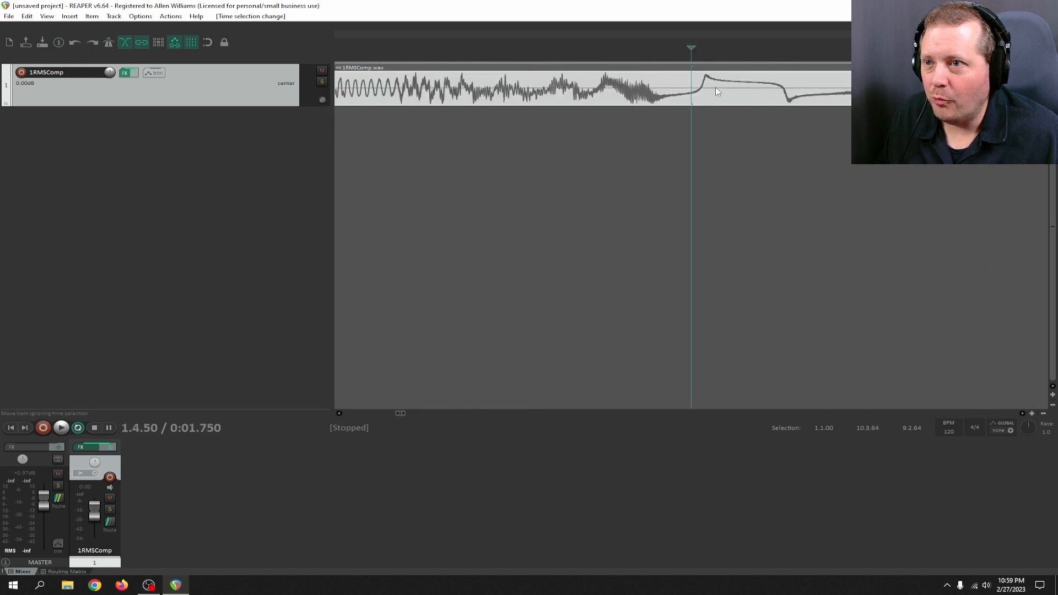
{"action": "scroll", "coordinate": [776, 105], "scroll_direction": "down", "scroll_amount": 8}
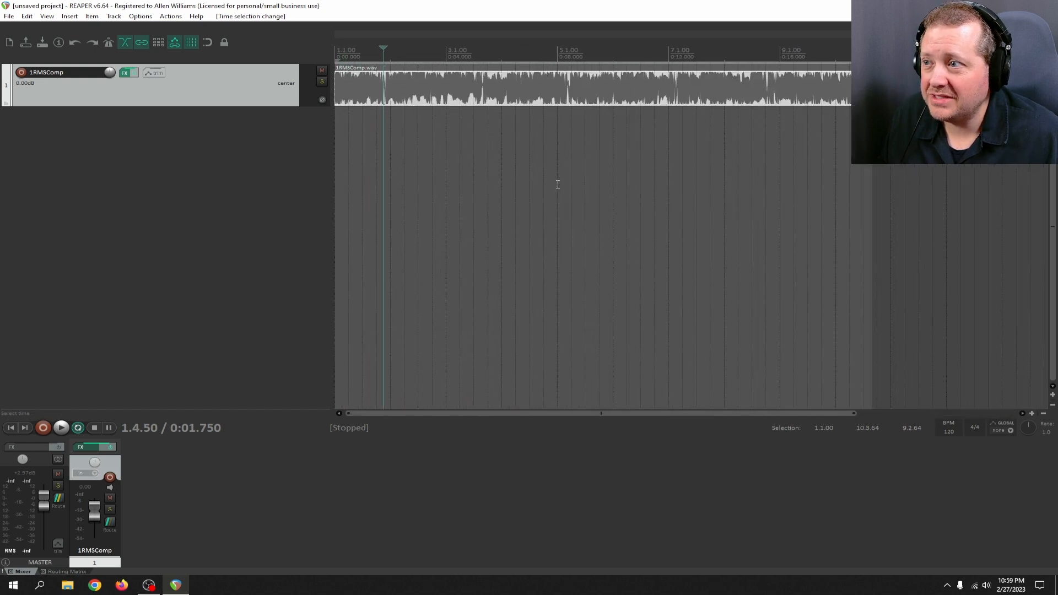
- Enable Audio Statistics in the 1RMSComp track's effects chain and show its readings
{"action": "left_click", "coordinate": [125, 74]}
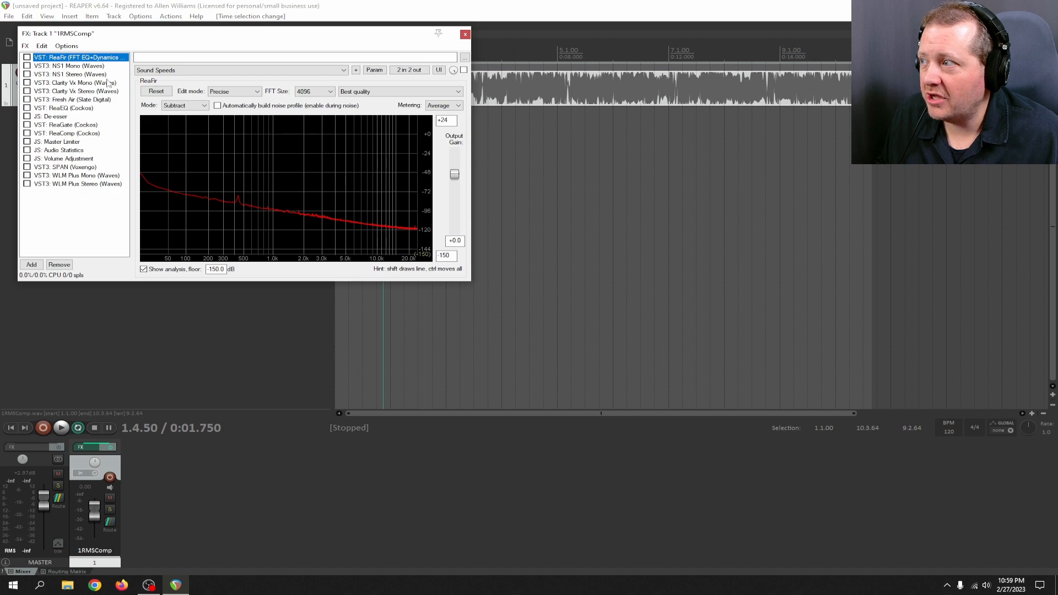
{"action": "left_click_drag", "start_coordinate": [118, 37], "coordinate": [433, 263]}
{"action": "left_click", "coordinate": [342, 367]}
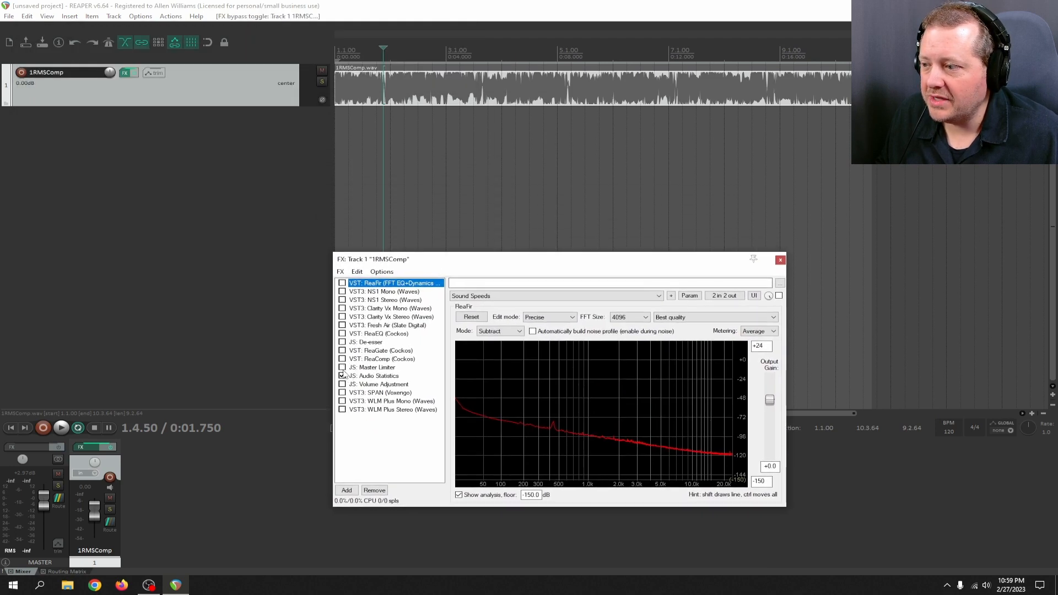
{"action": "left_click", "coordinate": [365, 377]}
{"action": "left_click_drag", "start_coordinate": [588, 260], "coordinate": [631, 199]}
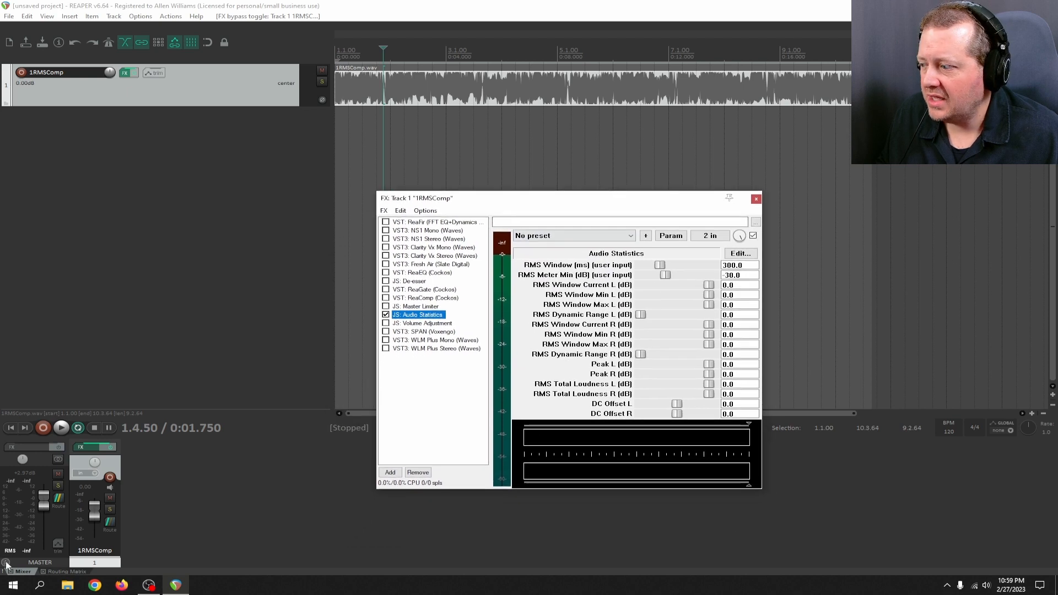
- Set the master track's volume to 0 dB
{"action": "double_click", "coordinate": [46, 504]}
{"action": "type", "text": "0"}
{"action": "key", "text": "Return"}
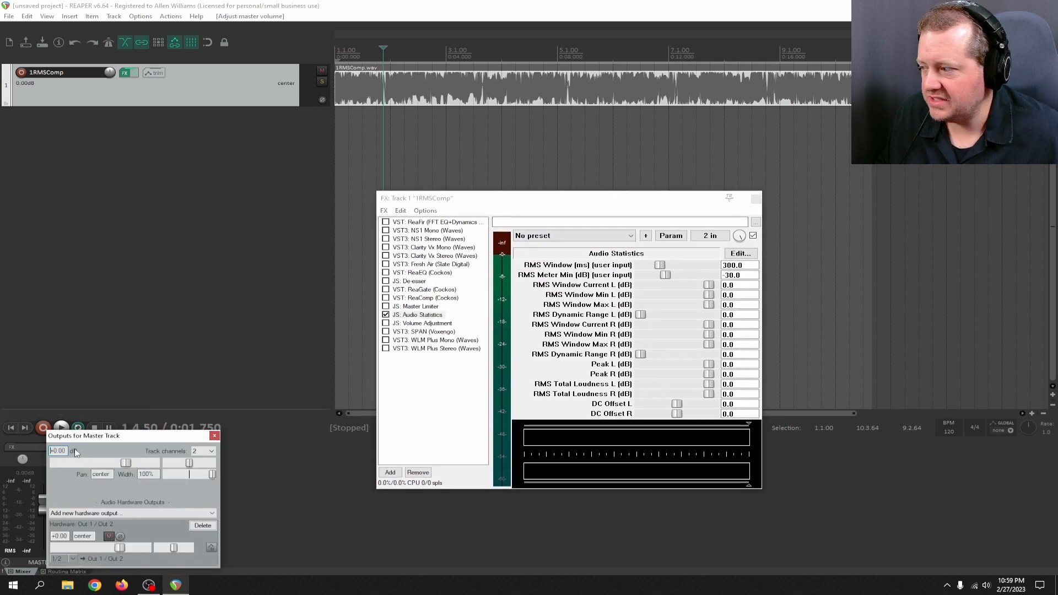
{"action": "left_click", "coordinate": [214, 435]}
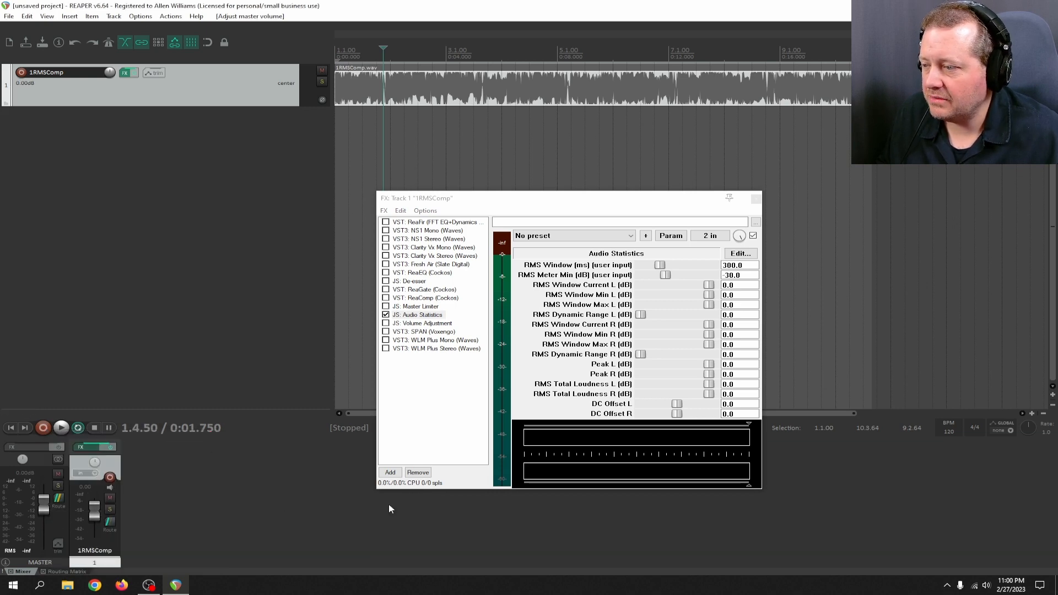
- Play the 1RMSComp.wav item from the start and measure its peak and RMS loudness in Audio Statistics
{"action": "key", "text": "Home"}
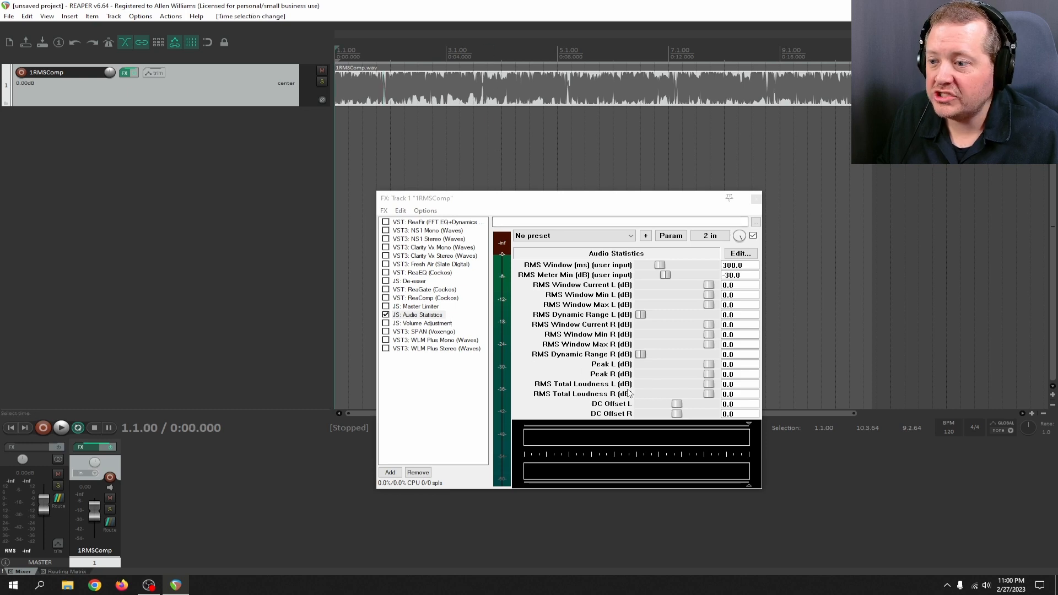
{"action": "key", "text": "space"}
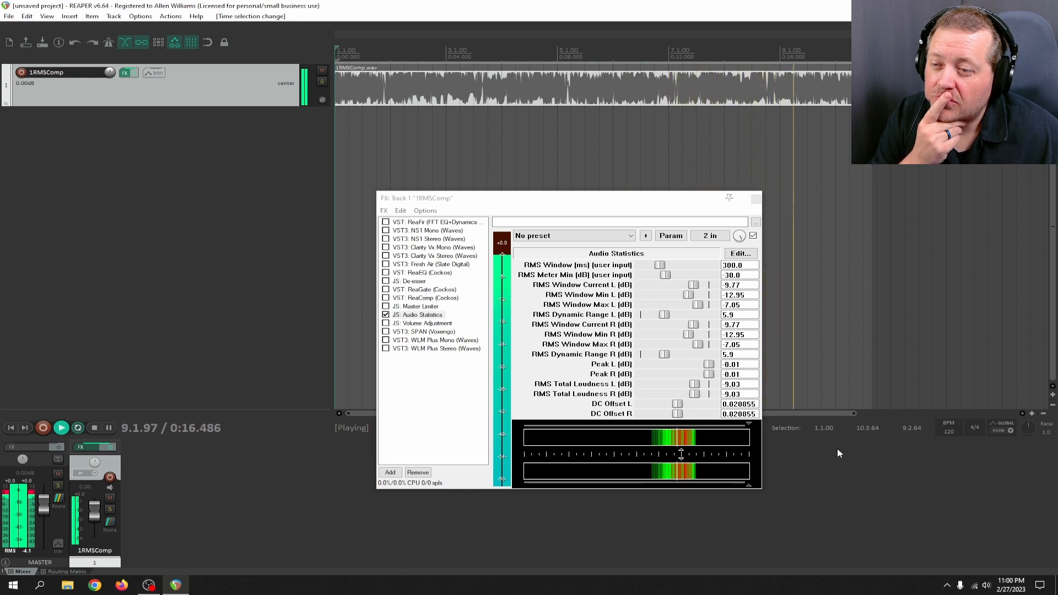
{"action": "key", "text": "space"}
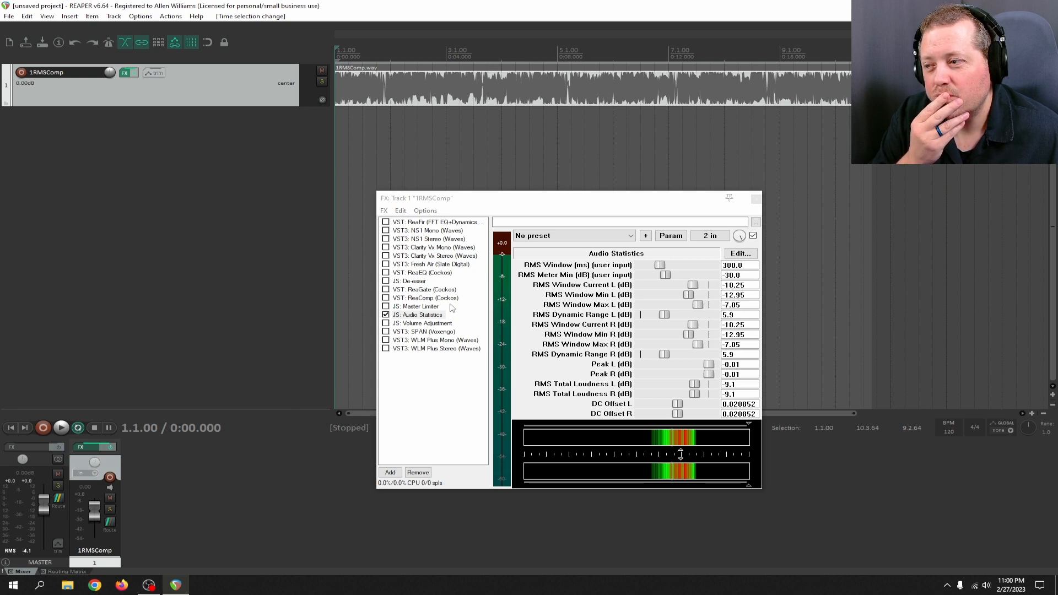
- Enable ReaComp on the 1RMSComp track and set its pre-comp, attack and release to 0 ms
{"action": "left_click", "coordinate": [386, 297]}
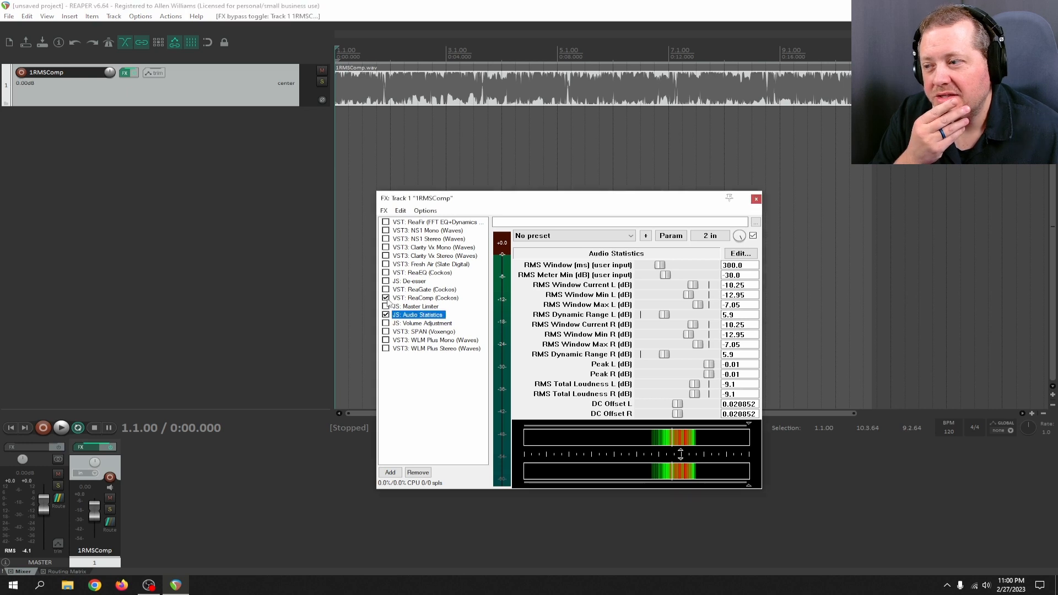
{"action": "left_click", "coordinate": [410, 298]}
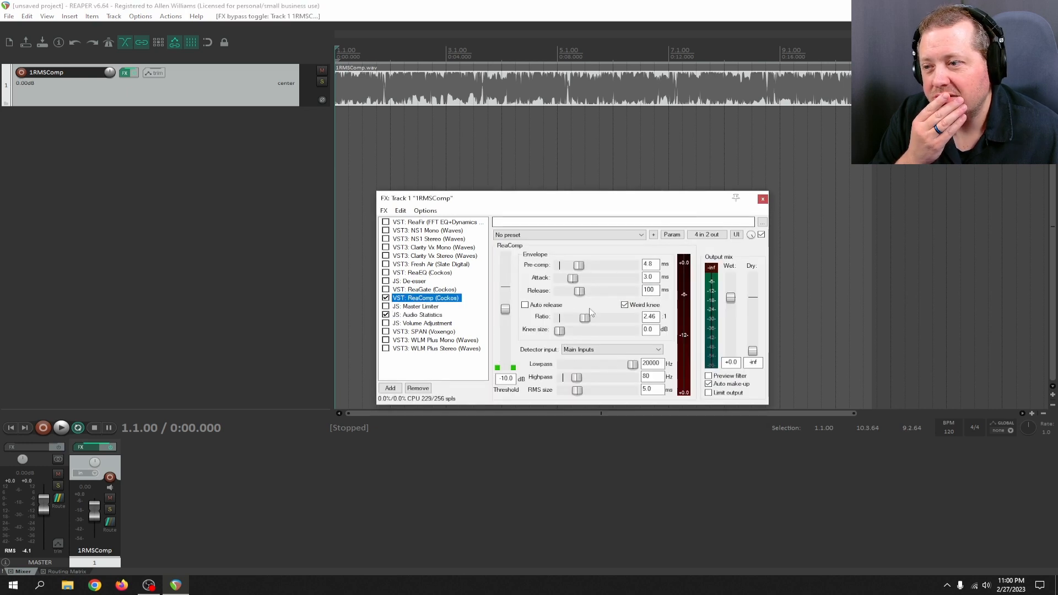
{"action": "left_click_drag", "start_coordinate": [585, 266], "coordinate": [557, 291]}
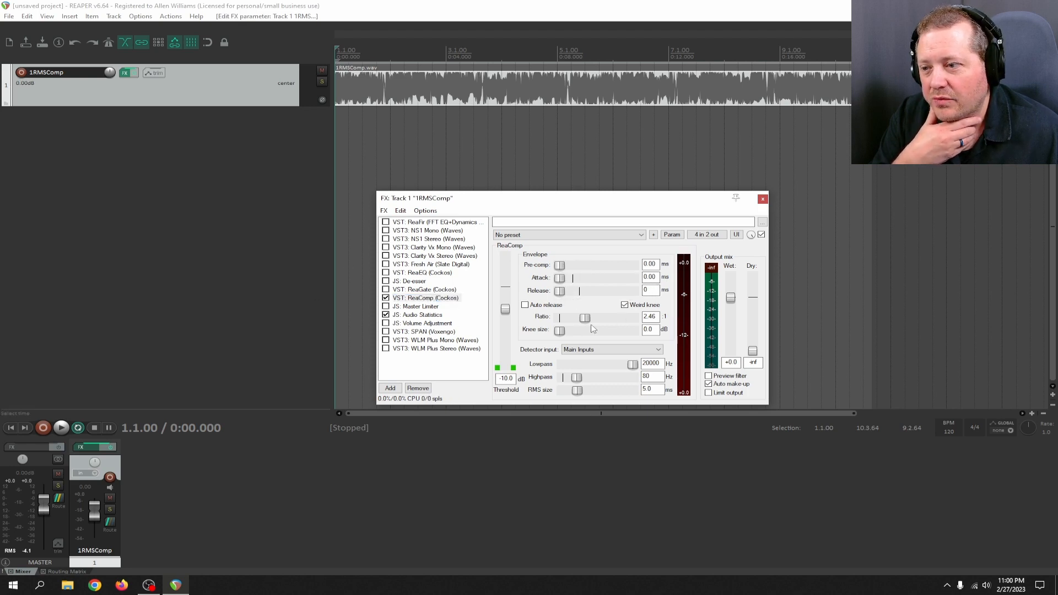
- Turn off ReaComp's Weird knee and set its ratio to inf:1 and its threshold to -inf dB
{"action": "left_click", "coordinate": [625, 304]}
{"action": "left_click_drag", "start_coordinate": [586, 319], "coordinate": [635, 318]}
{"action": "left_click_drag", "start_coordinate": [508, 312], "coordinate": [527, 447]}
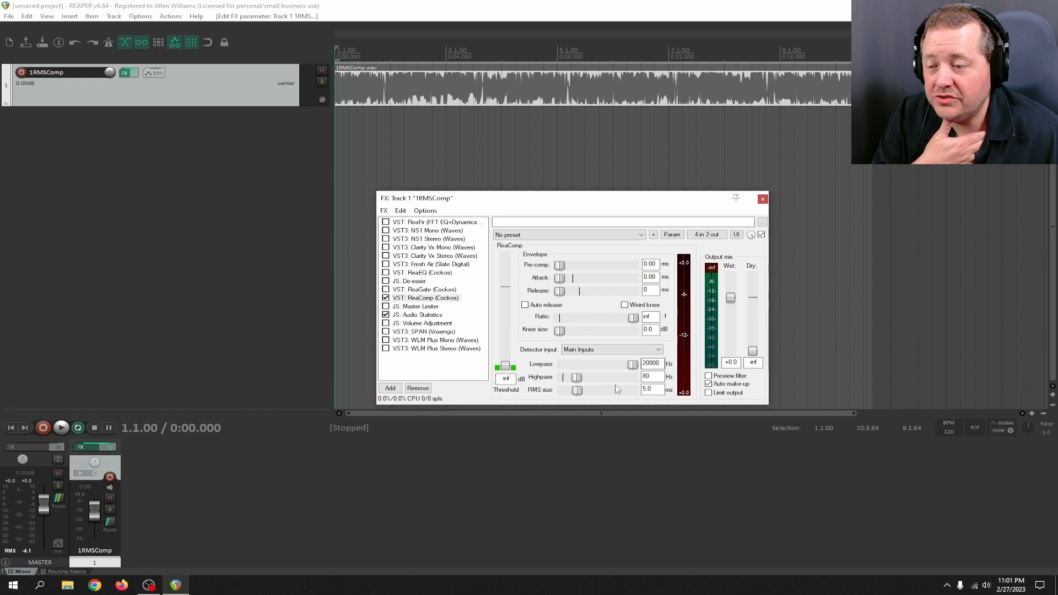
- Set ReaComp's highpass to 0 Hz and RMS size to 1.0 ms, and turn on Limit output
{"action": "left_click_drag", "start_coordinate": [576, 377], "coordinate": [460, 392]}
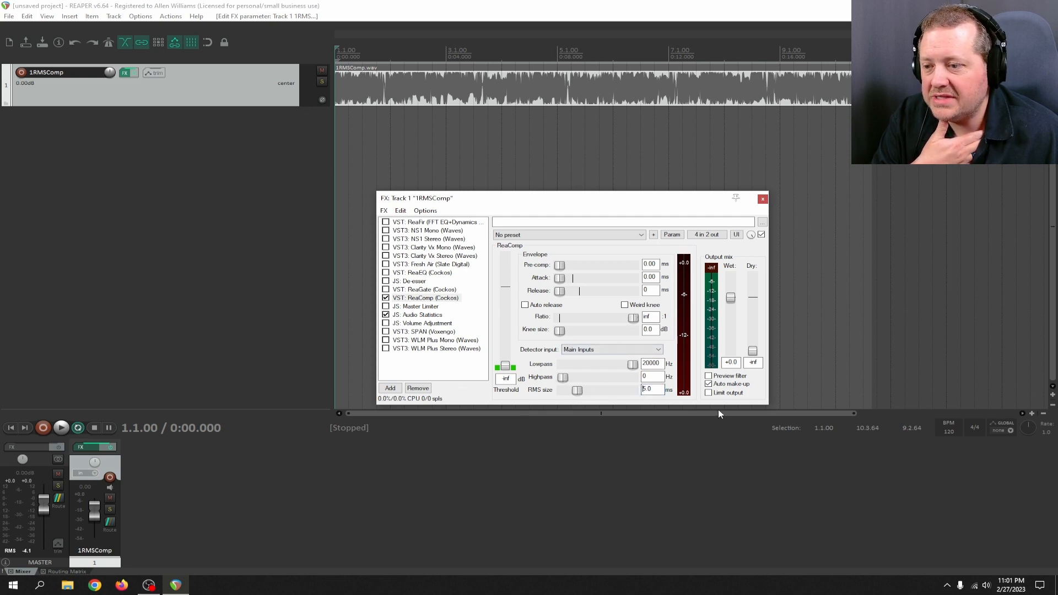
{"action": "key", "text": "BackSpace"}
{"action": "type", "text": "1"}
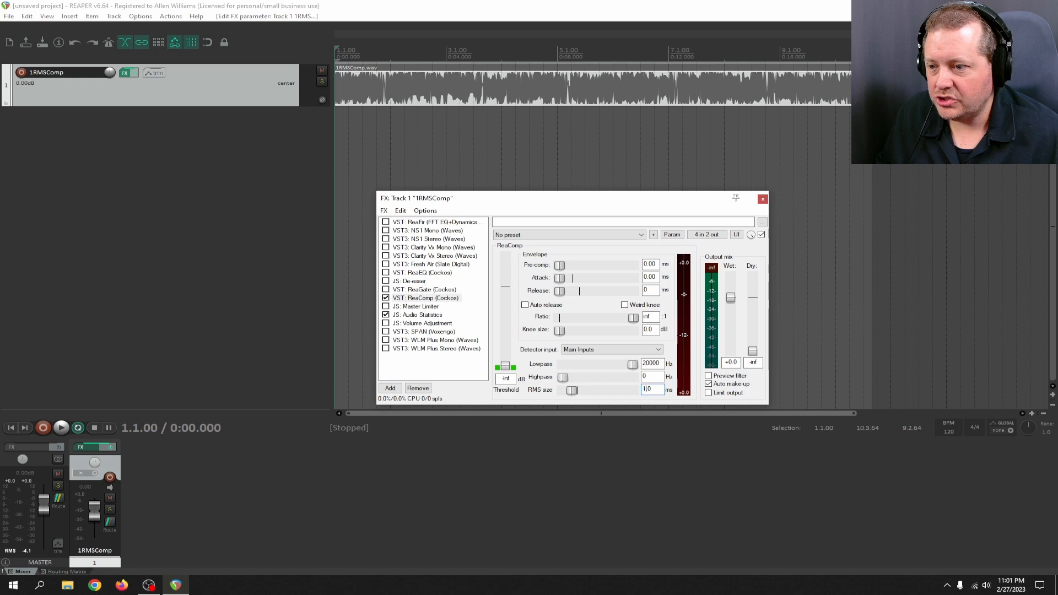
{"action": "left_click", "coordinate": [654, 377]}
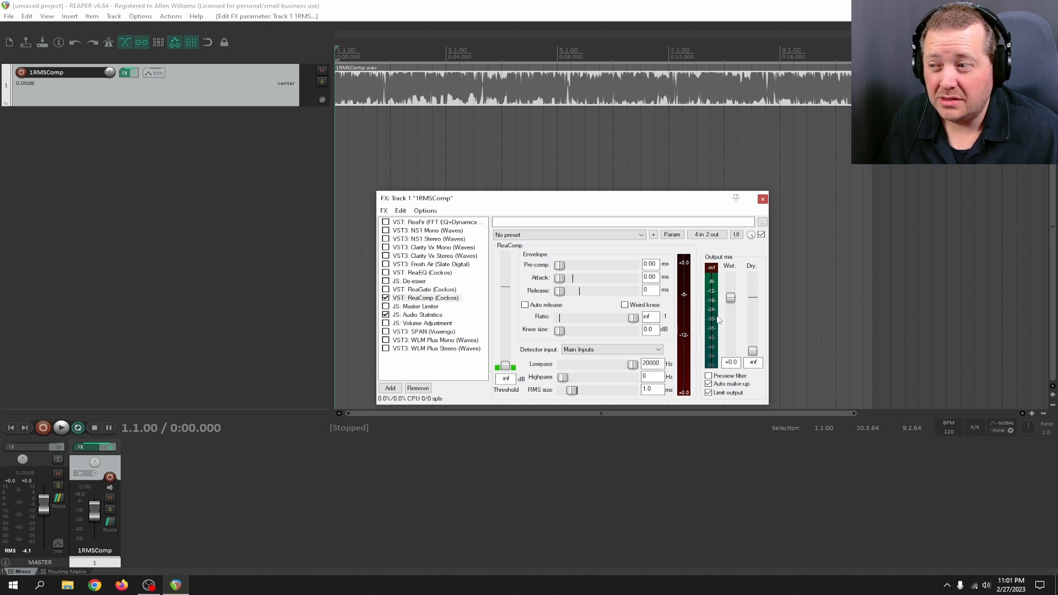
- Float Audio Statistics in its own window beside the effects chain and show ReaComp's settings in the chain
{"action": "double_click", "coordinate": [418, 315]}
{"action": "left_click_drag", "start_coordinate": [515, 212], "coordinate": [225, 177]}
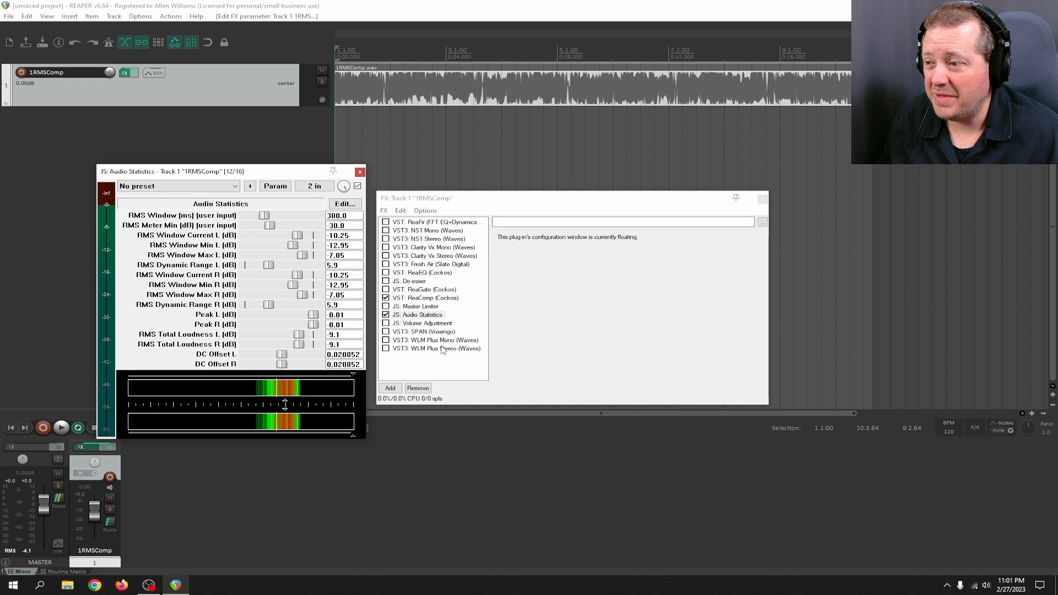
{"action": "left_click", "coordinate": [422, 316]}
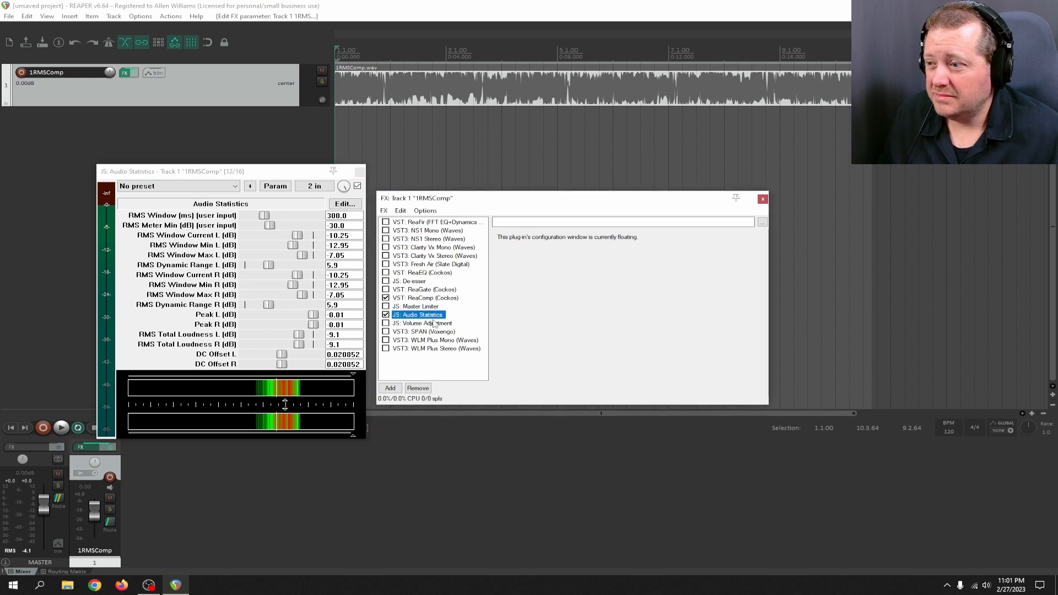
{"action": "left_click", "coordinate": [424, 297]}
{"action": "left_click", "coordinate": [427, 314]}
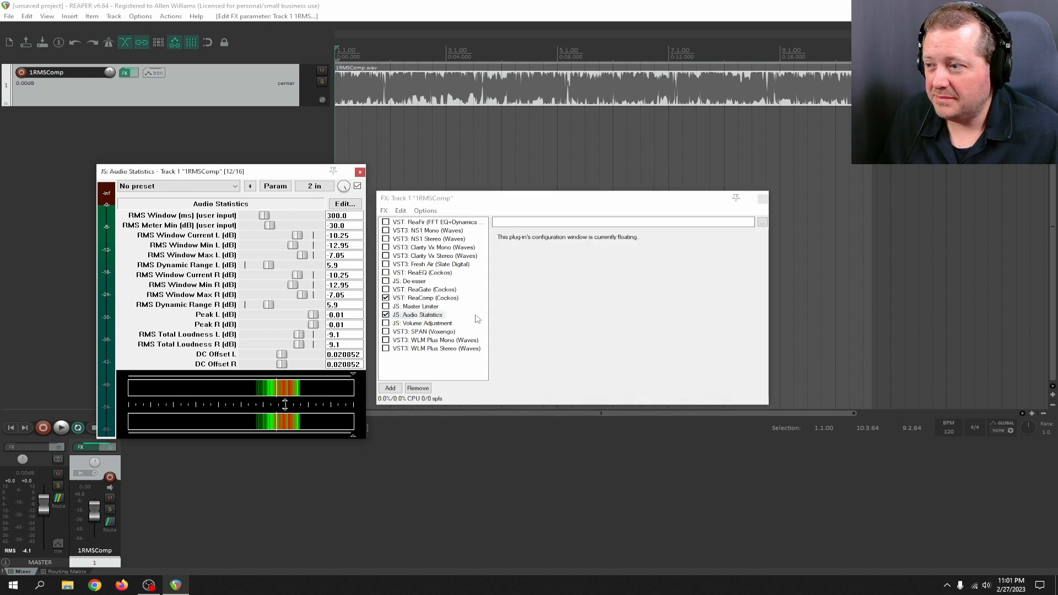
{"action": "left_click", "coordinate": [423, 298]}
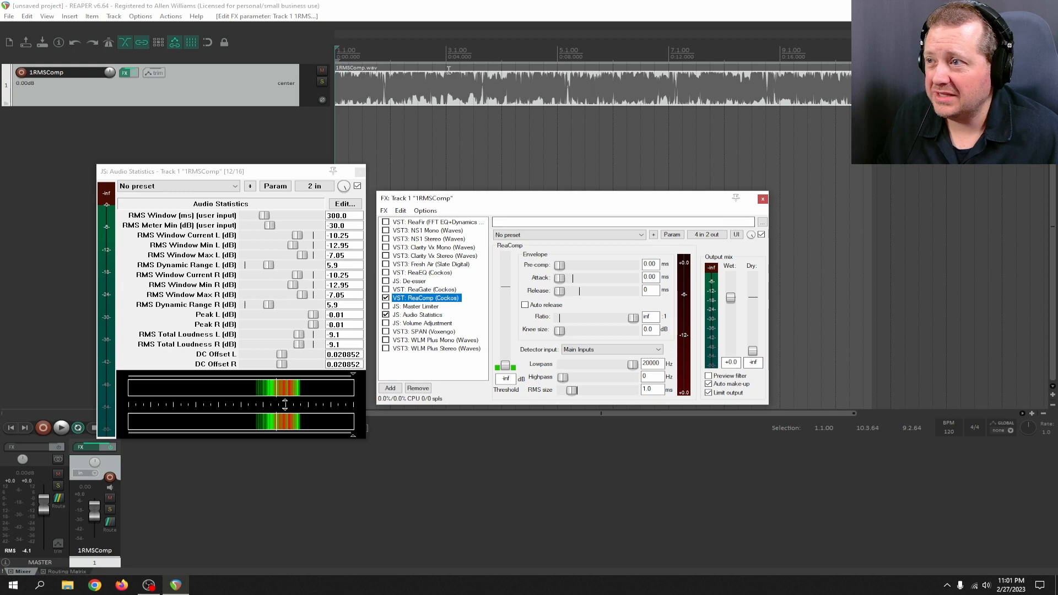
- Play the item through ReaComp's extreme settings and measure its peak and RMS loudness
{"action": "left_click", "coordinate": [438, 56]}
{"action": "key", "text": "space"}
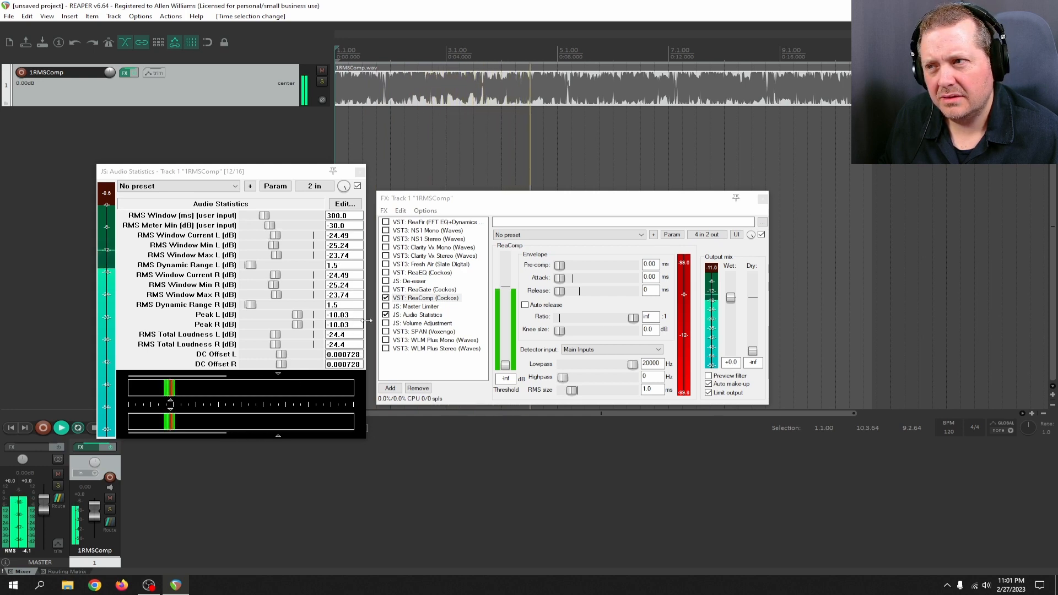
{"action": "key", "text": "space"}
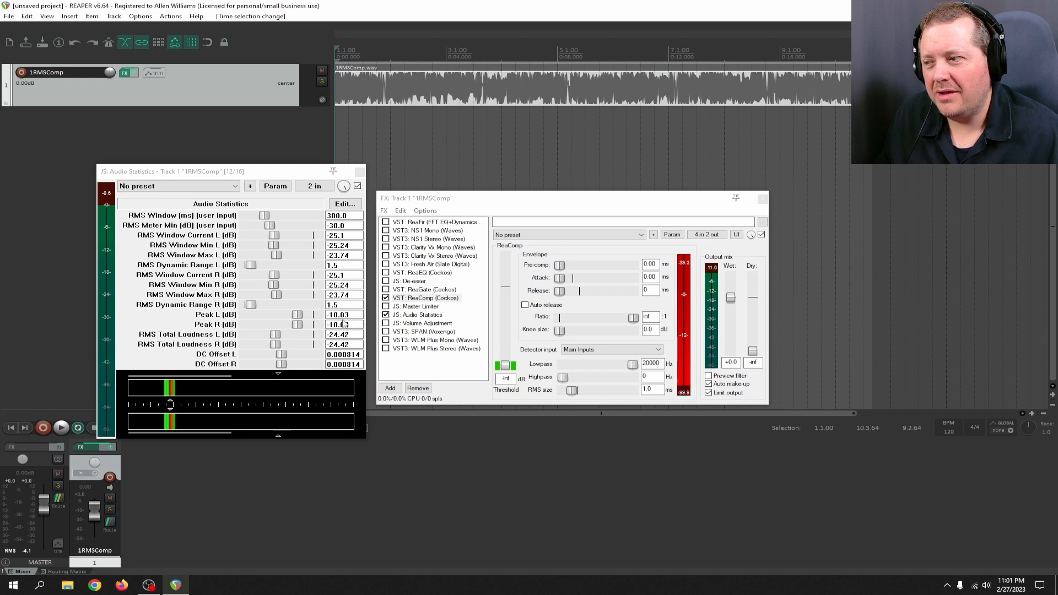
- Normalize the 1RMSComp.wav item to 0.00 dB RMS-I, with each item normalized separately
{"action": "right_click", "coordinate": [544, 85]}
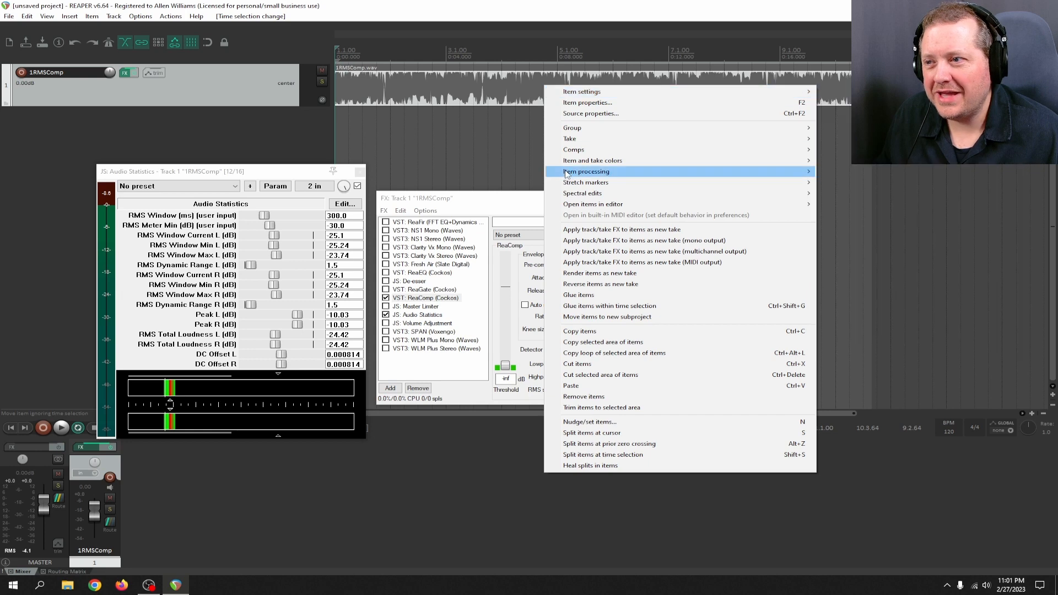
{"action": "mouse_move", "coordinate": [567, 174]}
{"action": "left_click", "coordinate": [397, 173]}
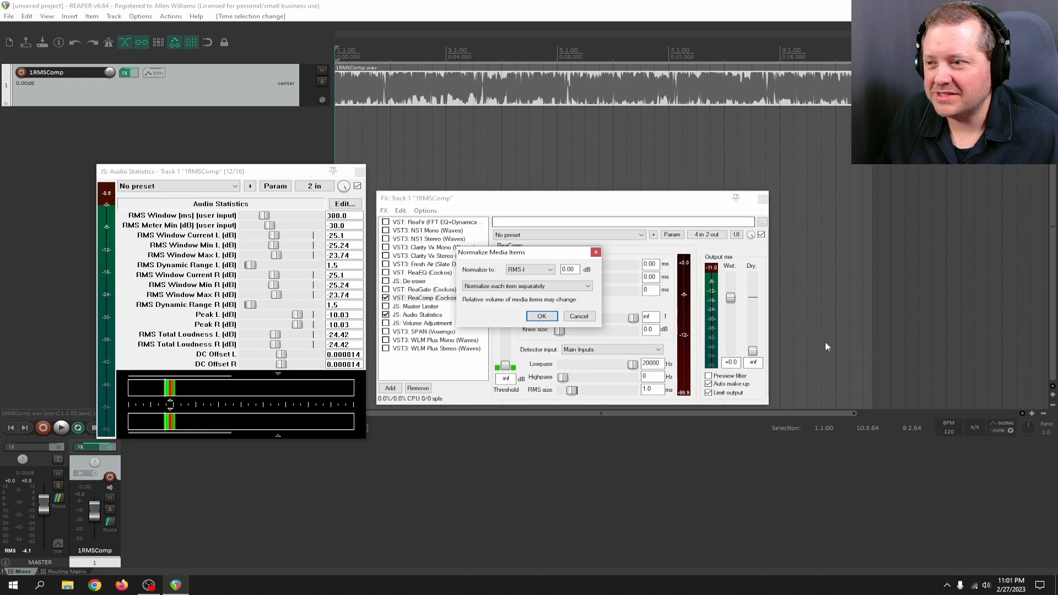
{"action": "left_click", "coordinate": [542, 317]}
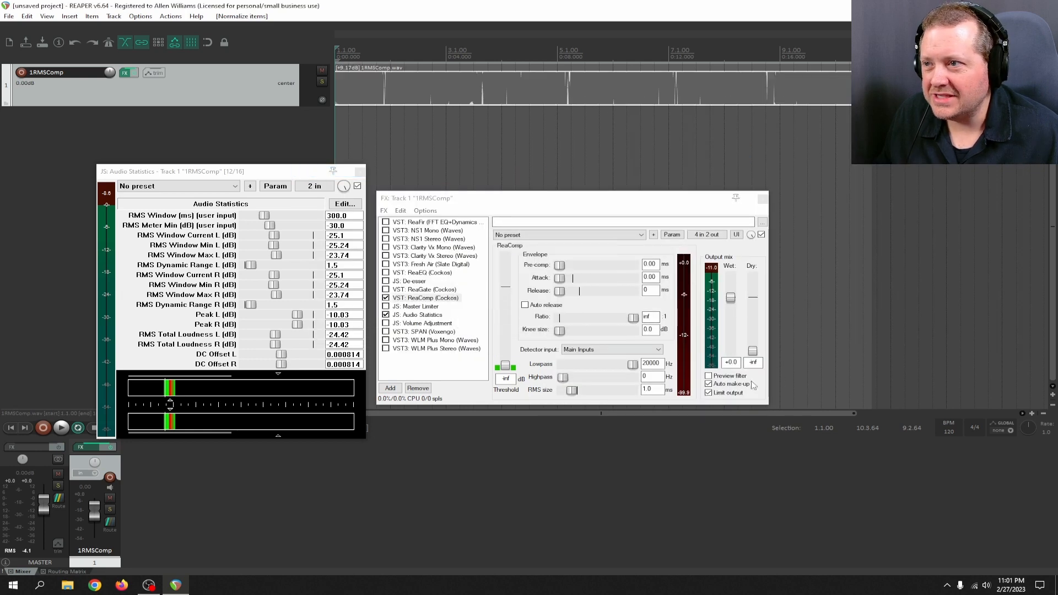
- Examine the normalized waveform up close at the gap just before bar 2
{"action": "left_click", "coordinate": [449, 68]}
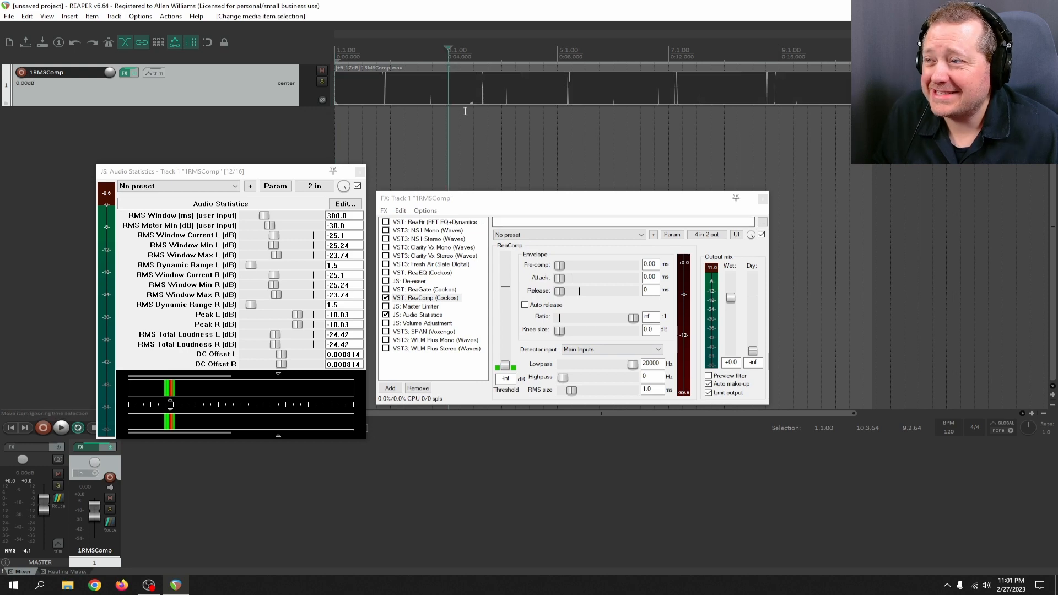
{"action": "scroll", "coordinate": [465, 117], "scroll_direction": "up", "scroll_amount": 9}
{"action": "scroll", "coordinate": [719, 99], "scroll_direction": "down", "scroll_amount": 8}
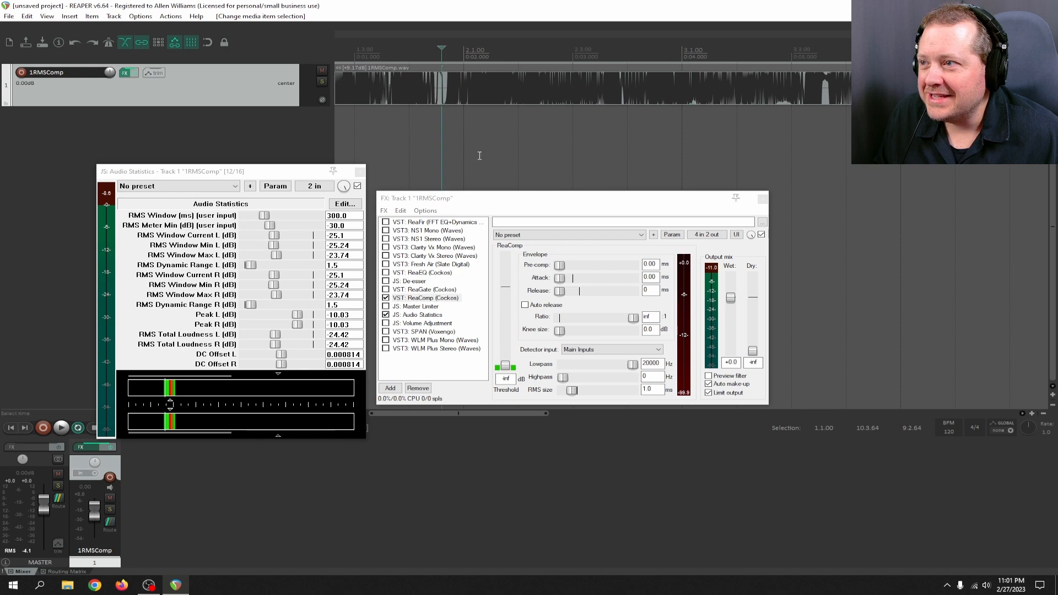
{"action": "scroll", "coordinate": [666, 104], "scroll_direction": "up", "scroll_amount": 10}
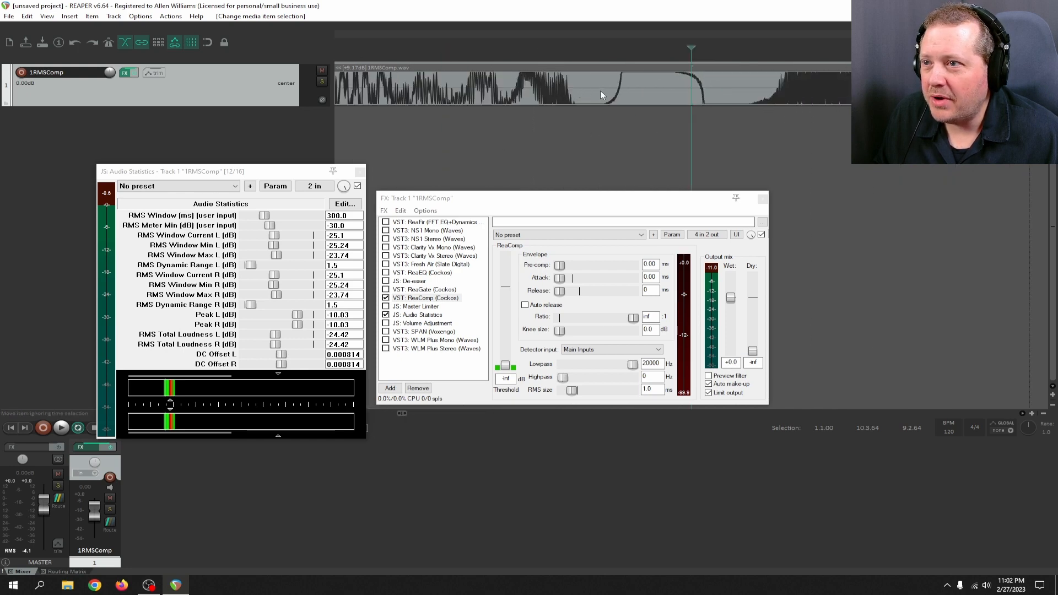
- Play a short stretch of the normalized waveform through ReaComp and fit the time selection to the whole item
{"action": "left_click_drag", "start_coordinate": [586, 93], "coordinate": [745, 118]}
{"action": "key", "text": "space"}
{"action": "double_click", "coordinate": [641, 53]}
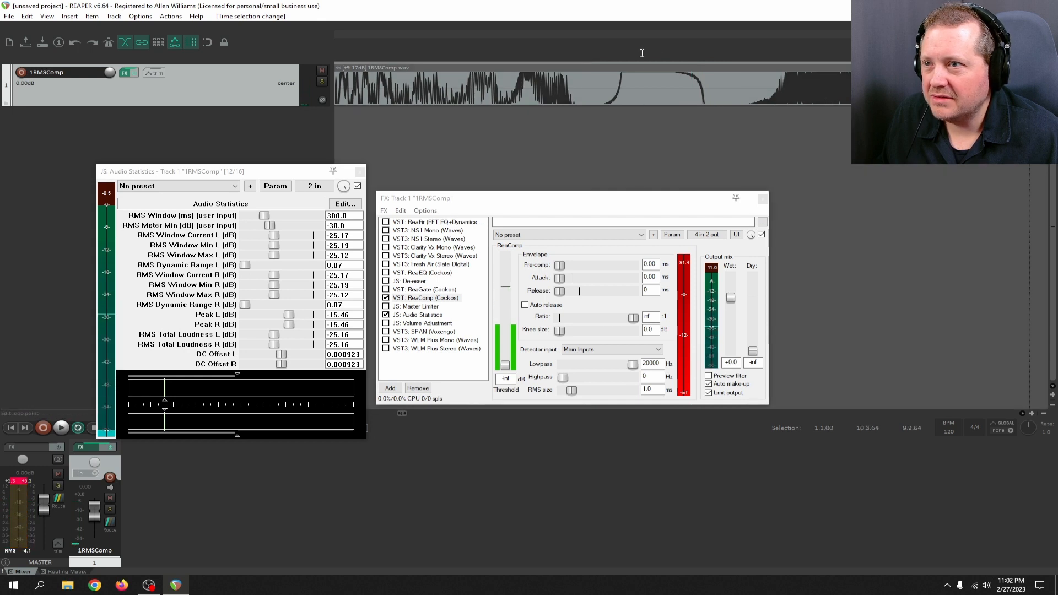
{"action": "scroll", "coordinate": [664, 111], "scroll_direction": "down", "scroll_amount": 15}
{"action": "scroll", "coordinate": [665, 115], "scroll_direction": "up", "scroll_amount": 6}
{"action": "scroll", "coordinate": [665, 117], "scroll_direction": "down", "scroll_amount": 2}
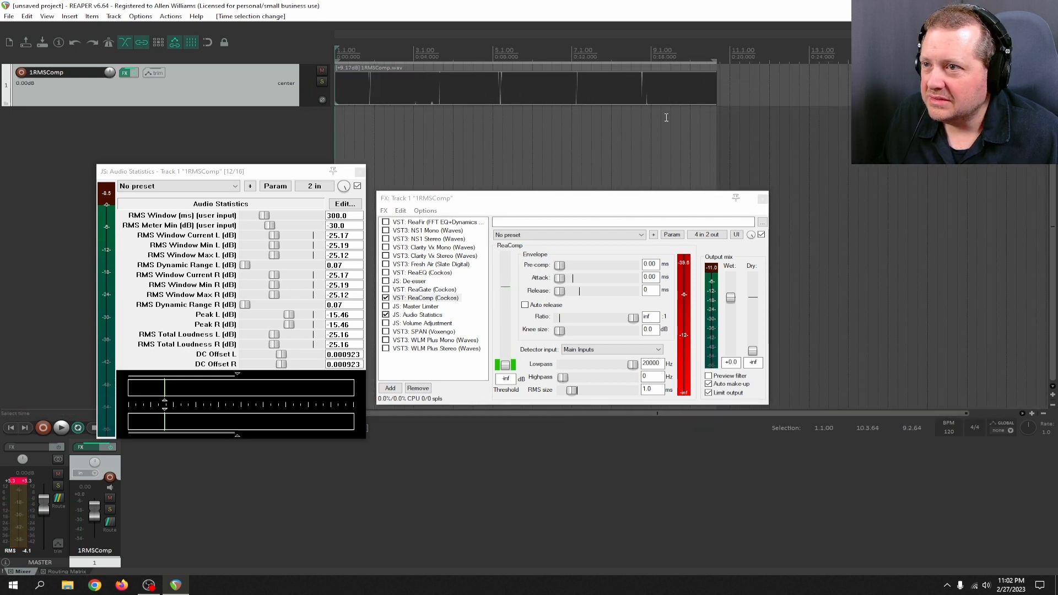
- Play the normalized item through ReaComp with the loudness statistics and master meter reset to measure its peak and RMS levels
{"action": "key", "text": "space"}
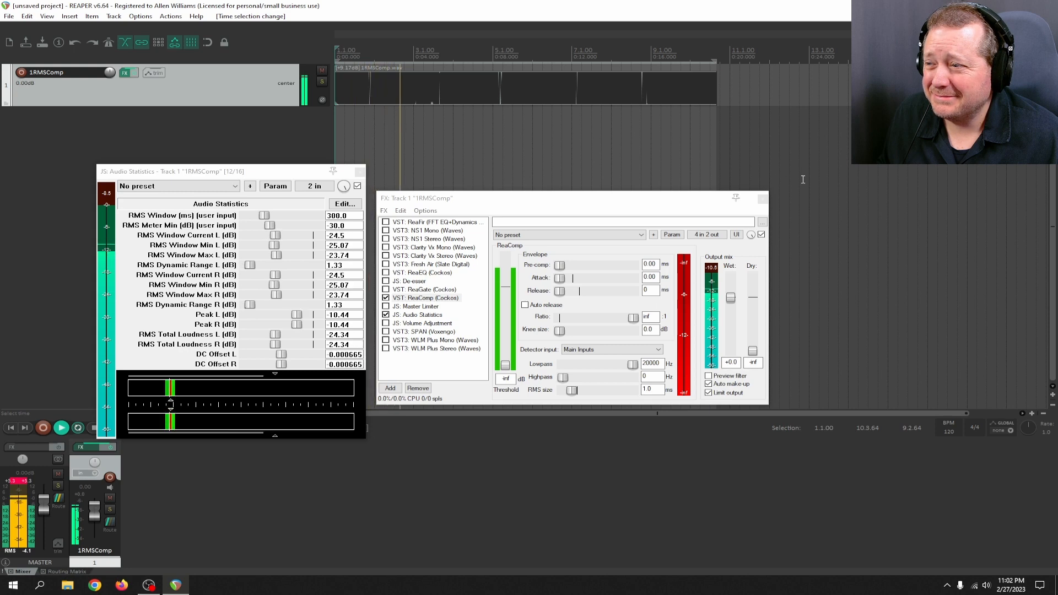
{"action": "left_click", "coordinate": [231, 187]}
{"action": "left_click", "coordinate": [231, 193]}
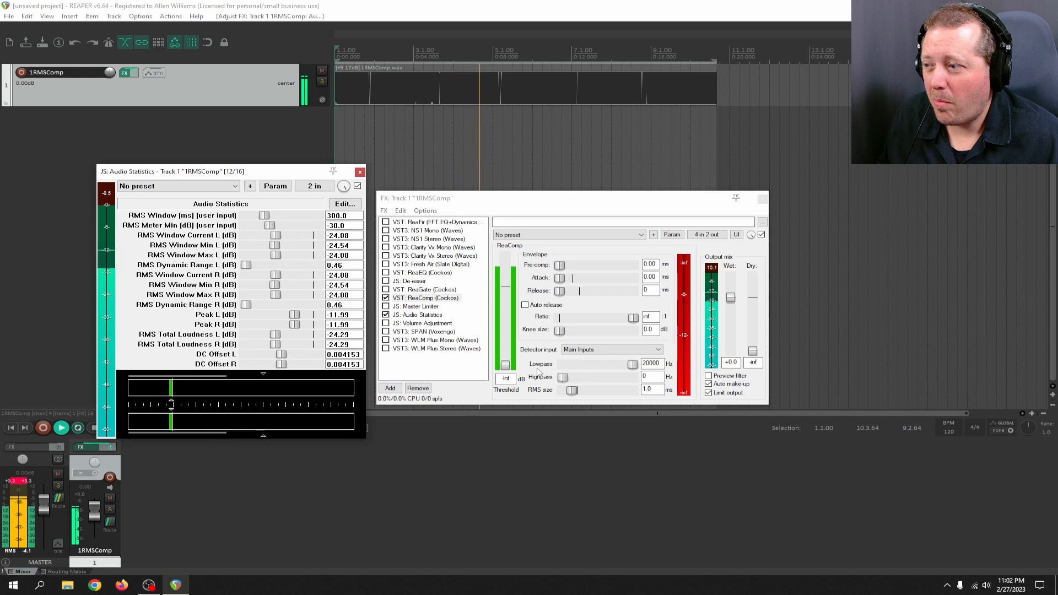
{"action": "left_click", "coordinate": [20, 483]}
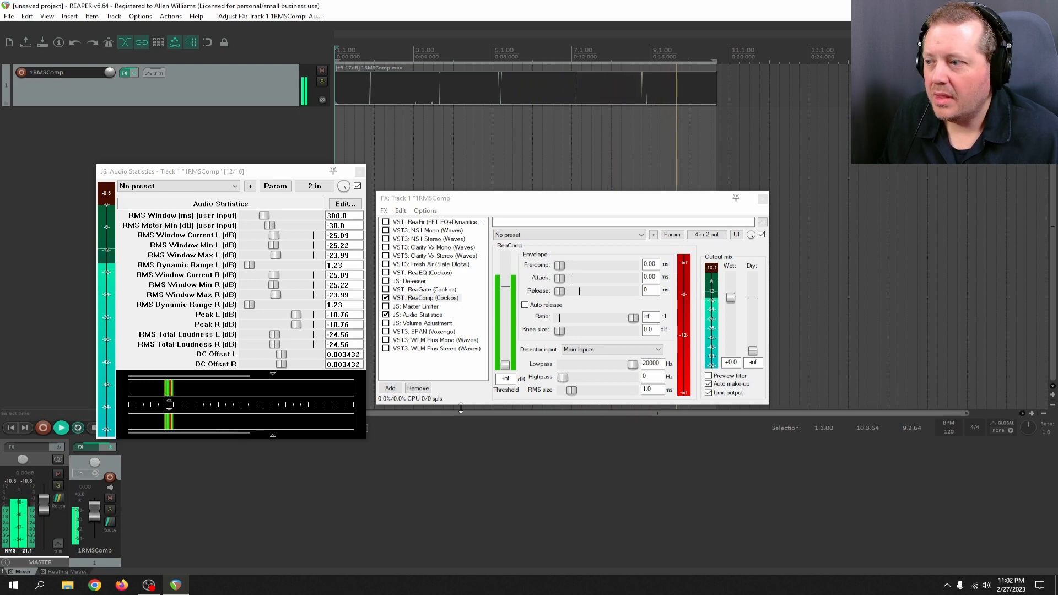
{"action": "key", "text": "space"}
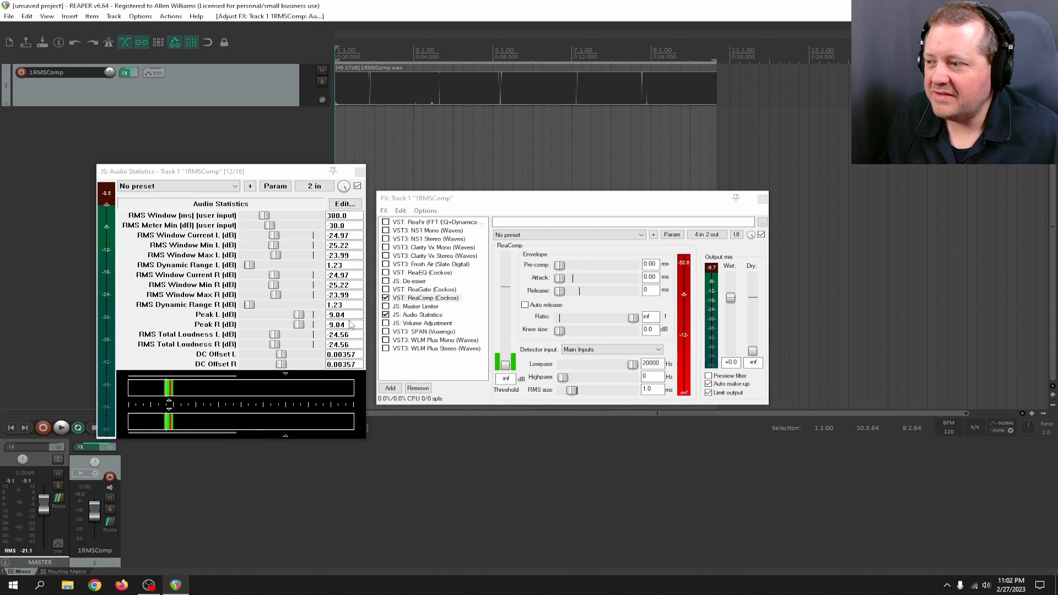
- Set the master track's output volume to +9.04 dB
{"action": "left_click", "coordinate": [43, 504]}
{"action": "left_click", "coordinate": [57, 498]}
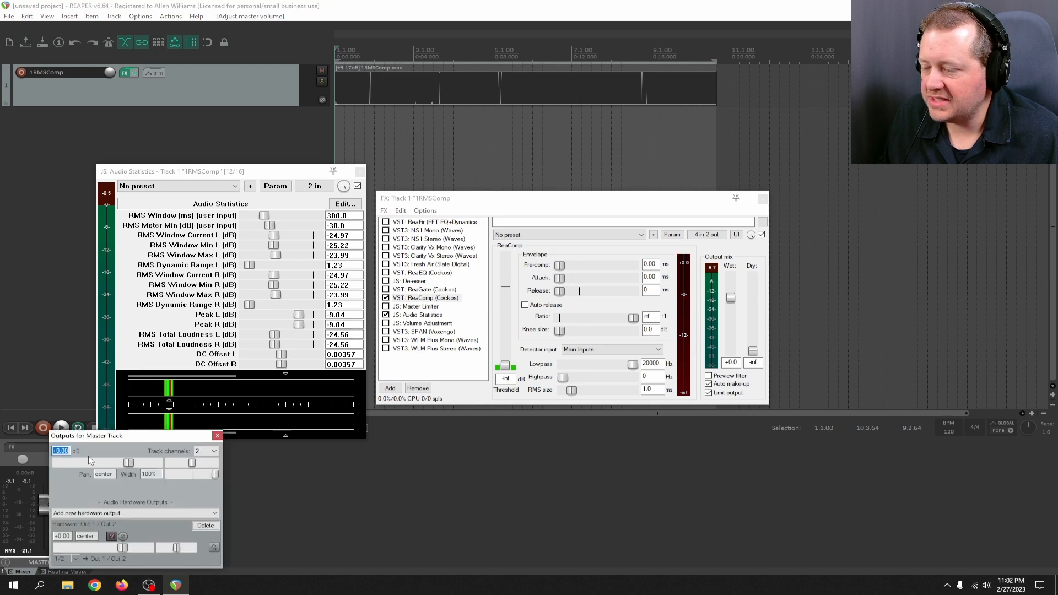
{"action": "key", "text": "Return"}
{"action": "left_click", "coordinate": [219, 436]}
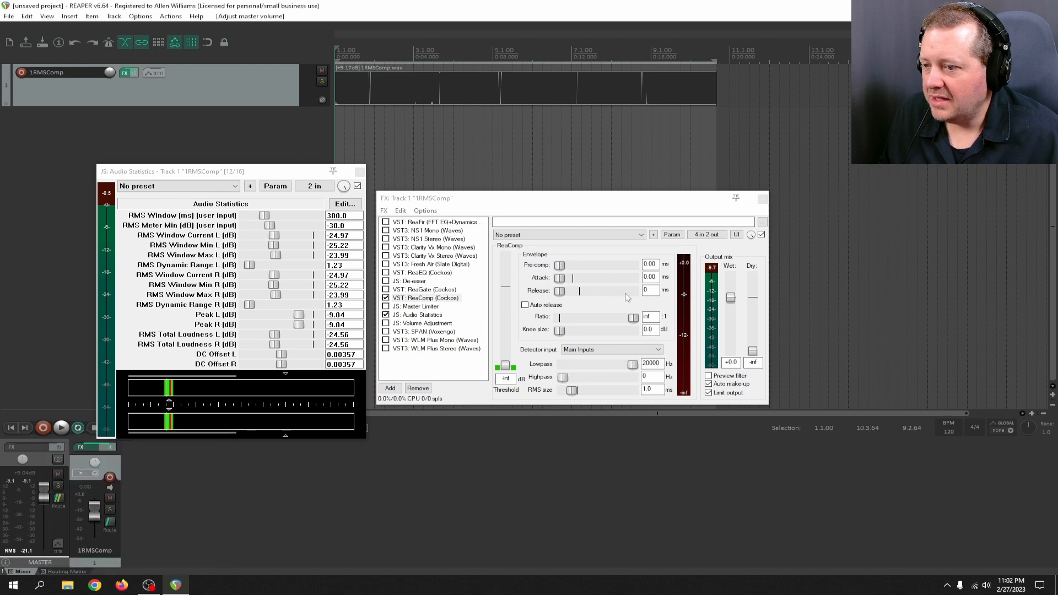
- Render the master mix as 2Sequel in 24-bit mono WAV, normalized to 0 dB RMS-I with a 0 dB peak brickwall limit
{"action": "left_click", "coordinate": [9, 16]}
{"action": "left_click", "coordinate": [44, 175]}
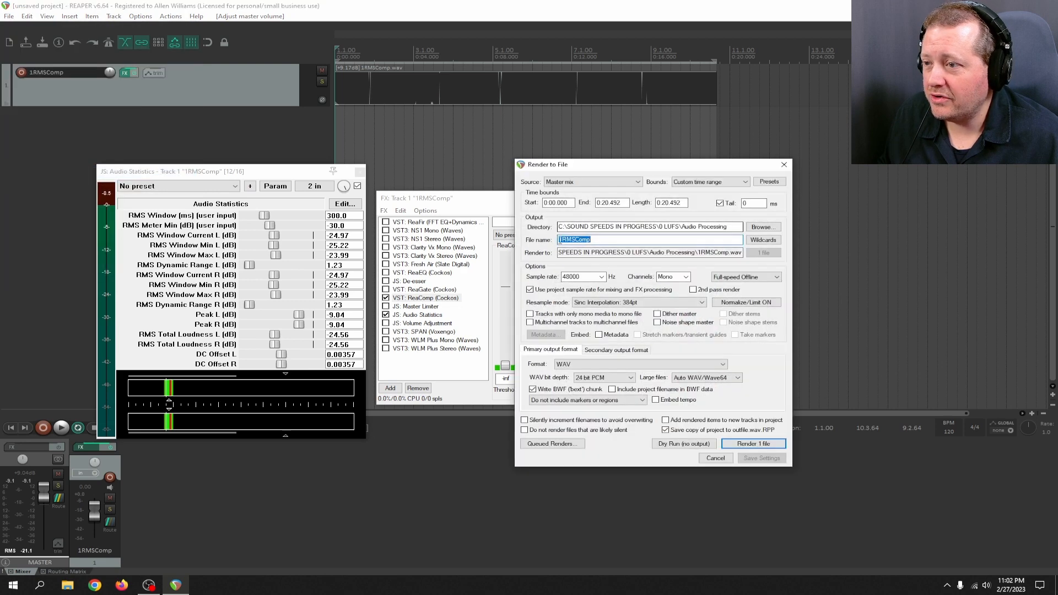
{"action": "left_click", "coordinate": [560, 240]}
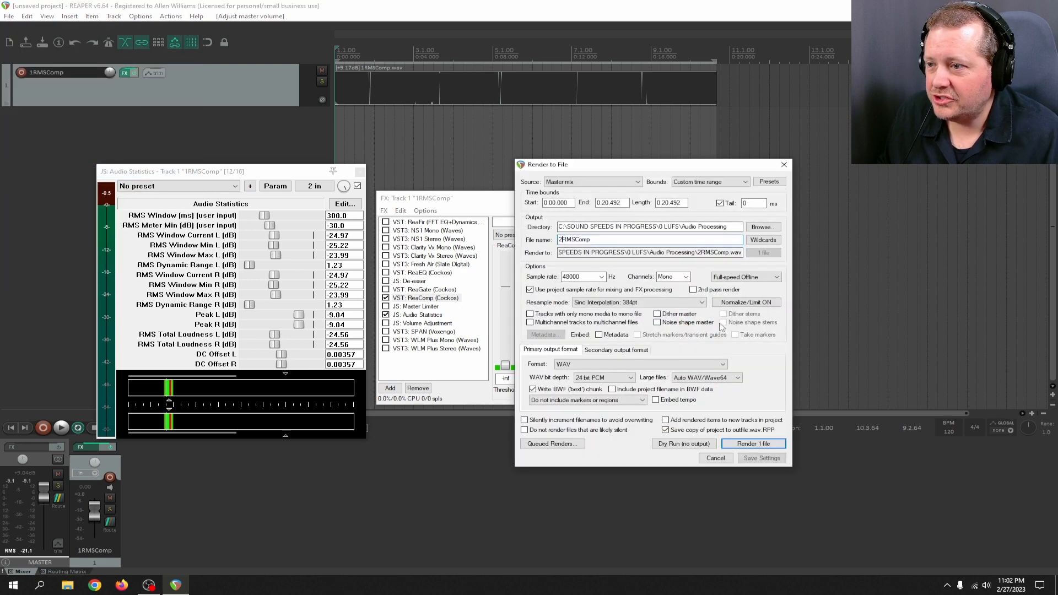
{"action": "type", "text": "2Sequel"}
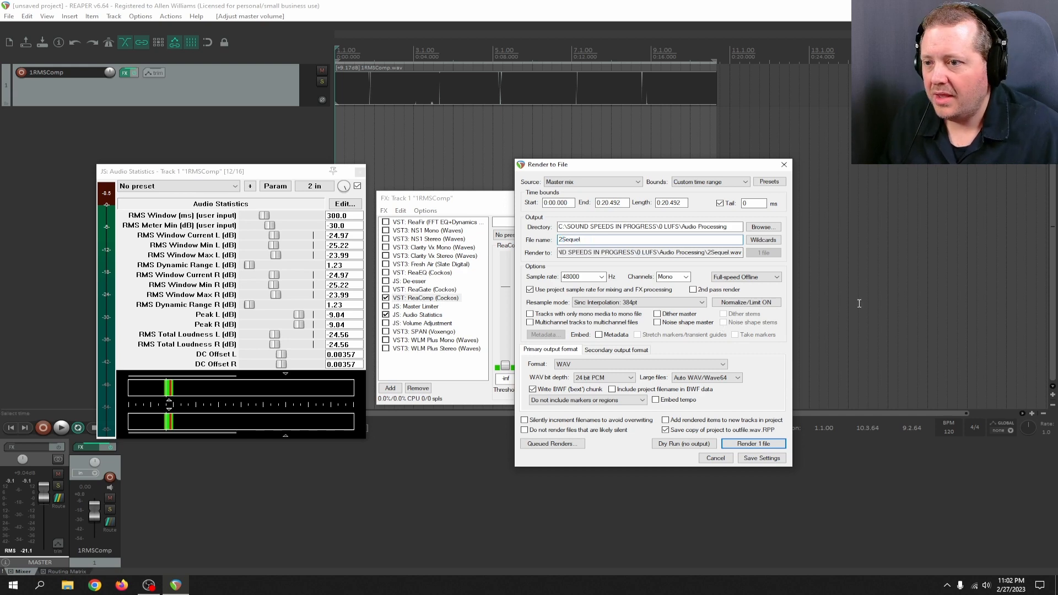
{"action": "left_click", "coordinate": [754, 303]}
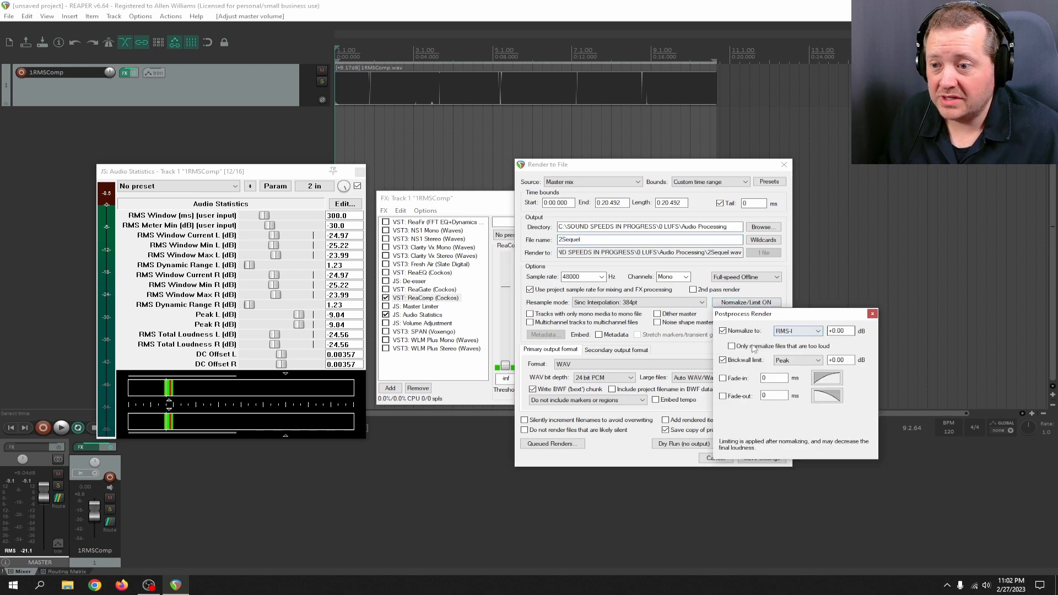
{"action": "left_click", "coordinate": [872, 314]}
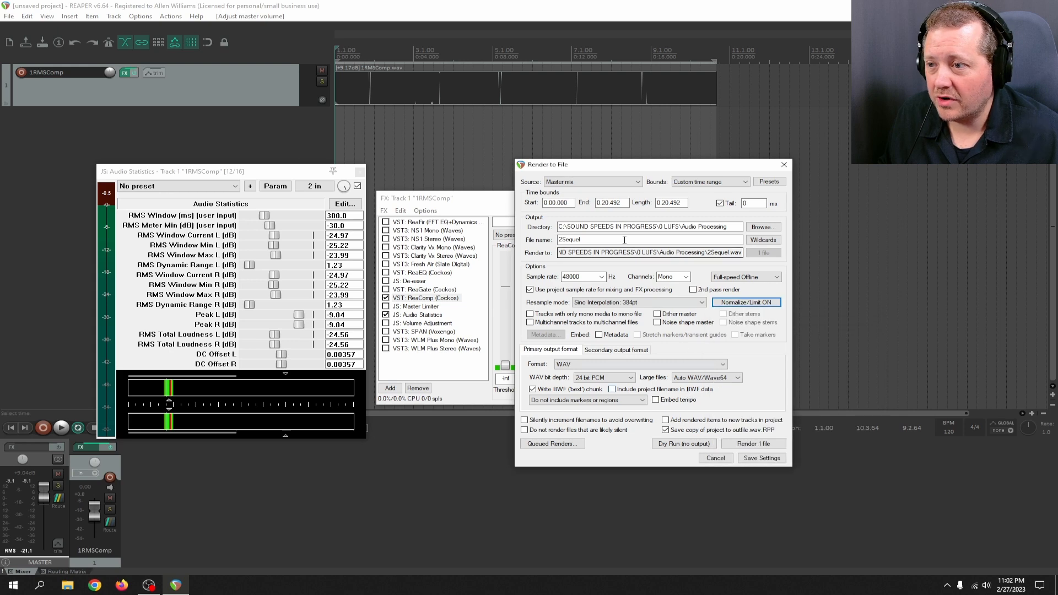
{"action": "left_click", "coordinate": [753, 443]}
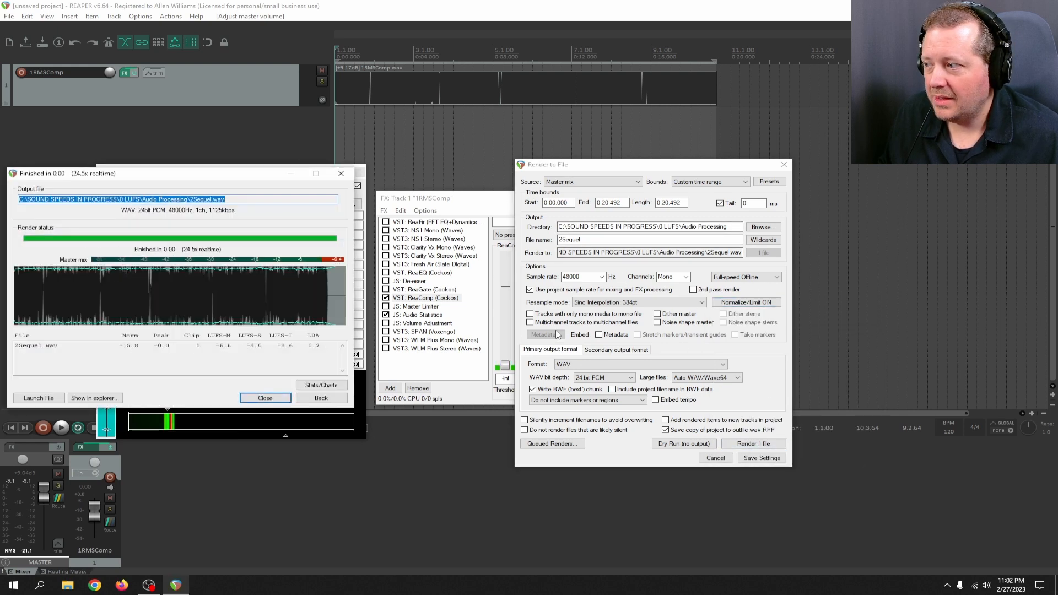
{"action": "left_click", "coordinate": [274, 401]}
- Close the effect windows and set the master track's output volume back to 0 dB
{"action": "left_click", "coordinate": [359, 173]}
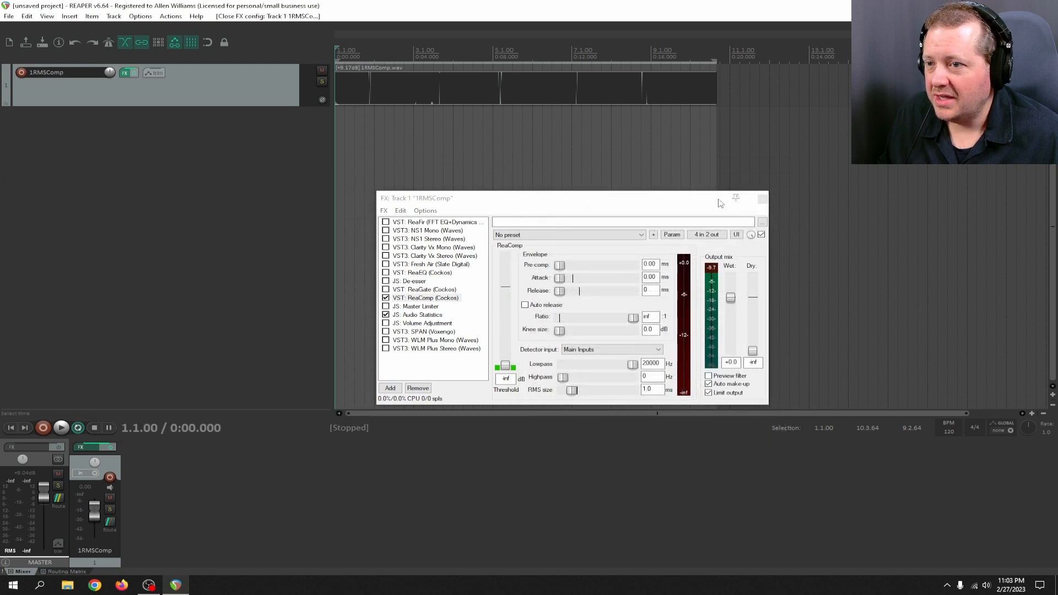
{"action": "left_click", "coordinate": [756, 199]}
{"action": "left_click", "coordinate": [762, 199]}
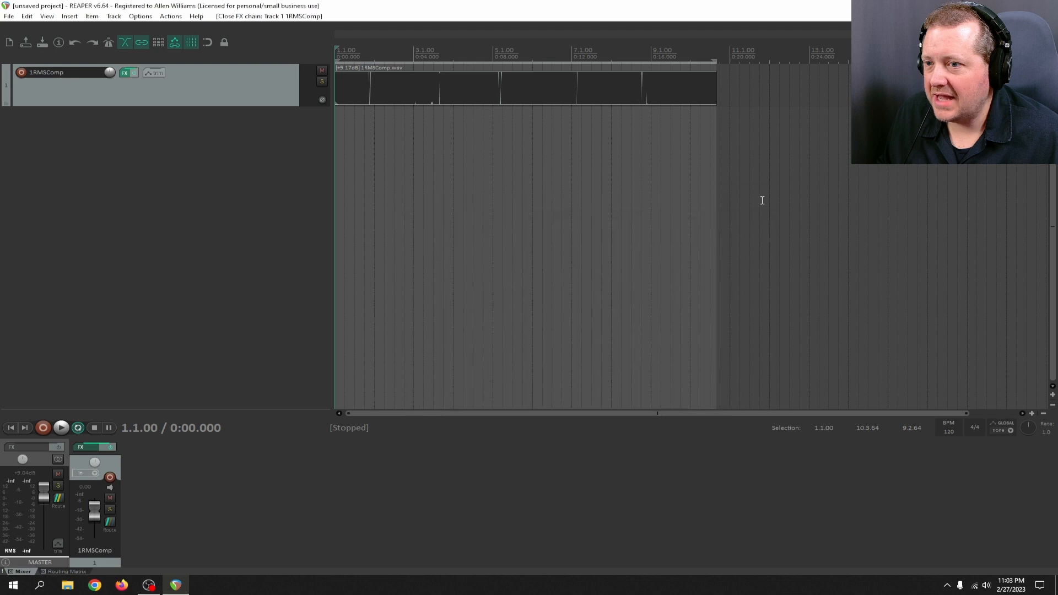
{"action": "left_click", "coordinate": [58, 497]}
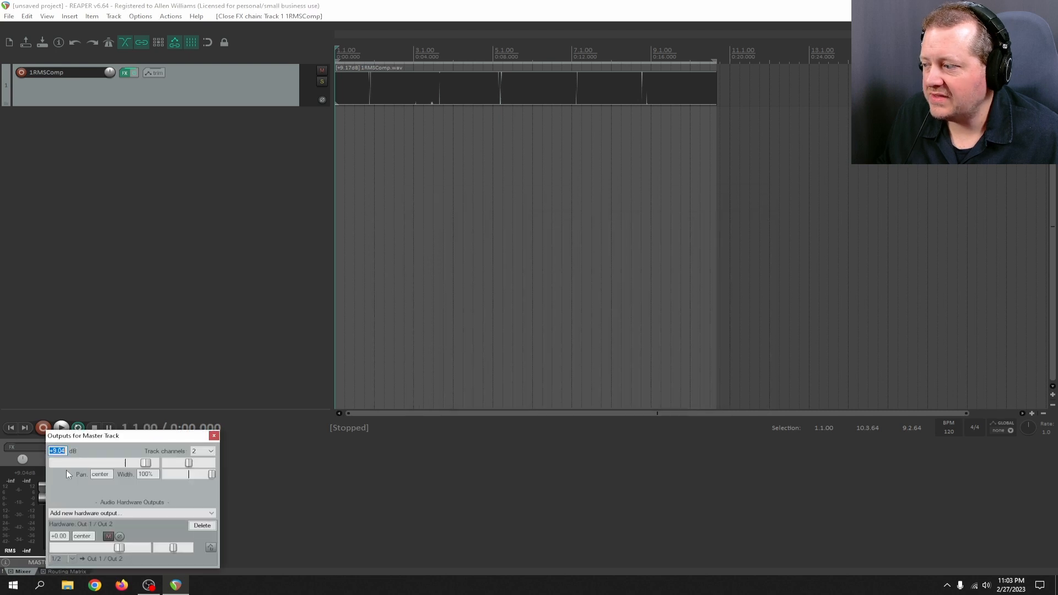
{"action": "type", "text": "0"}
{"action": "key", "text": "Return"}
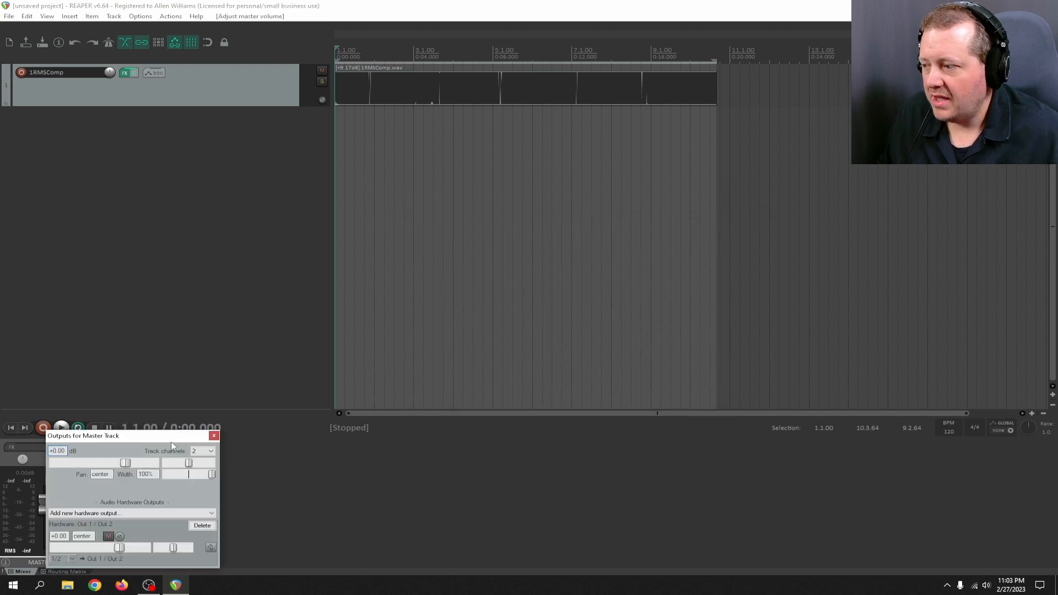
{"action": "left_click", "coordinate": [214, 437]}
- Remove the 1RMSComp track and import 2Sequel.wav at the start of the project
{"action": "right_click", "coordinate": [216, 88]}
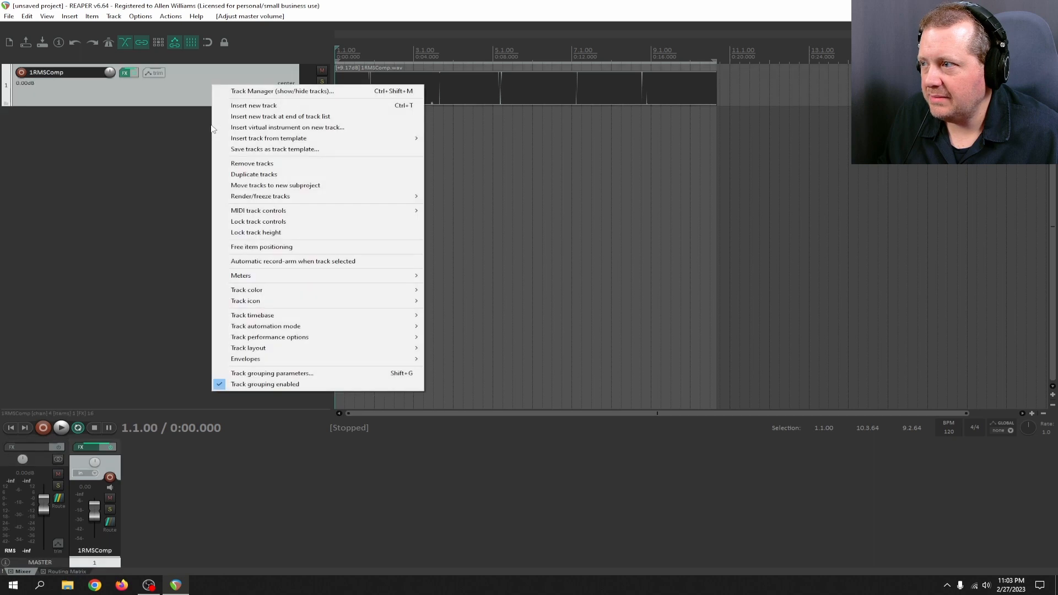
{"action": "left_click", "coordinate": [221, 164]}
{"action": "left_click", "coordinate": [351, 47]}
{"action": "left_click", "coordinate": [76, 17]}
{"action": "left_click", "coordinate": [110, 26]}
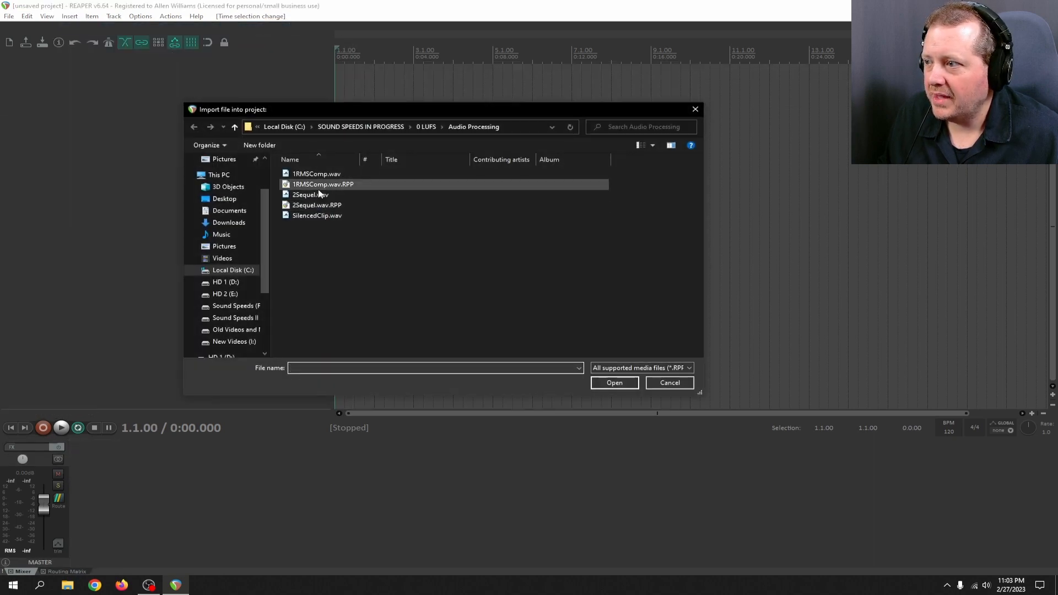
{"action": "left_click", "coordinate": [320, 195]}
{"action": "left_click", "coordinate": [615, 383]}
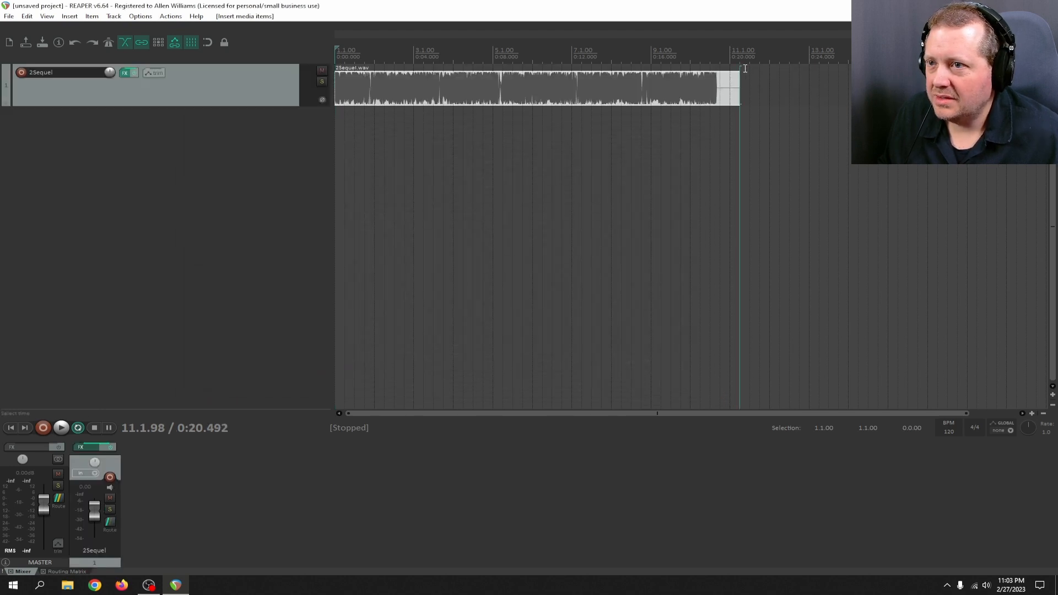
- Trim the silent tail off the 2Sequel.wav item so it ends at about 0:19.322
{"action": "left_click", "coordinate": [724, 60]}
{"action": "scroll", "coordinate": [802, 95], "scroll_direction": "up", "scroll_amount": 5}
{"action": "left_click_drag", "start_coordinate": [808, 92], "coordinate": [631, 141]}
{"action": "left_click", "coordinate": [631, 55]}
{"action": "scroll", "coordinate": [654, 130], "scroll_direction": "up", "scroll_amount": 8}
{"action": "left_click_drag", "start_coordinate": [724, 86], "coordinate": [691, 125]}
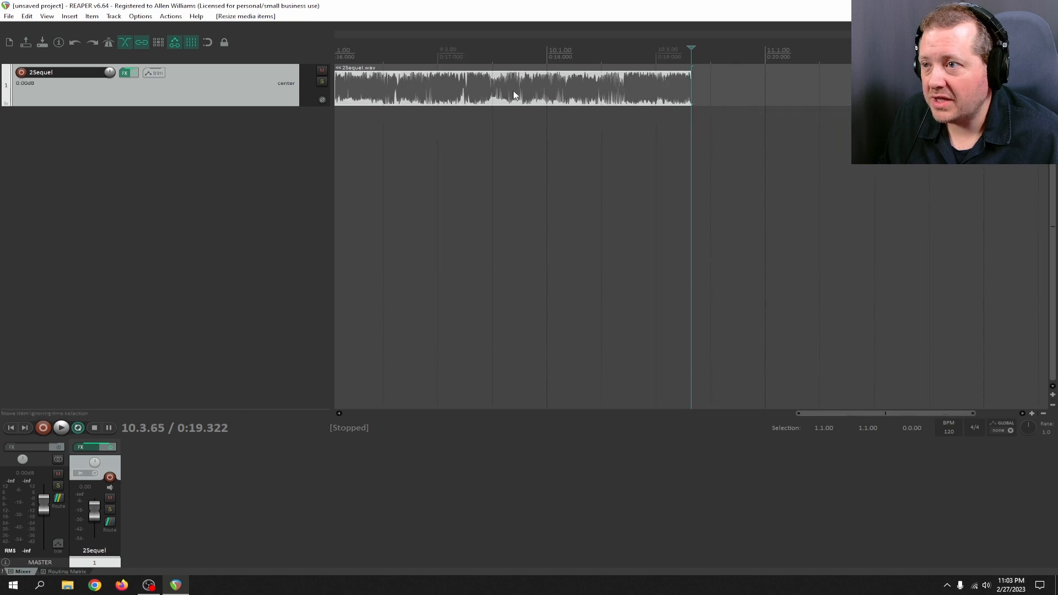
- Fit the time selection to the trimmed item and play it with Audio Statistics enabled to measure its peak and RMS loudness
{"action": "scroll", "coordinate": [513, 95], "scroll_direction": "down", "scroll_amount": 8}
{"action": "double_click", "coordinate": [404, 55]}
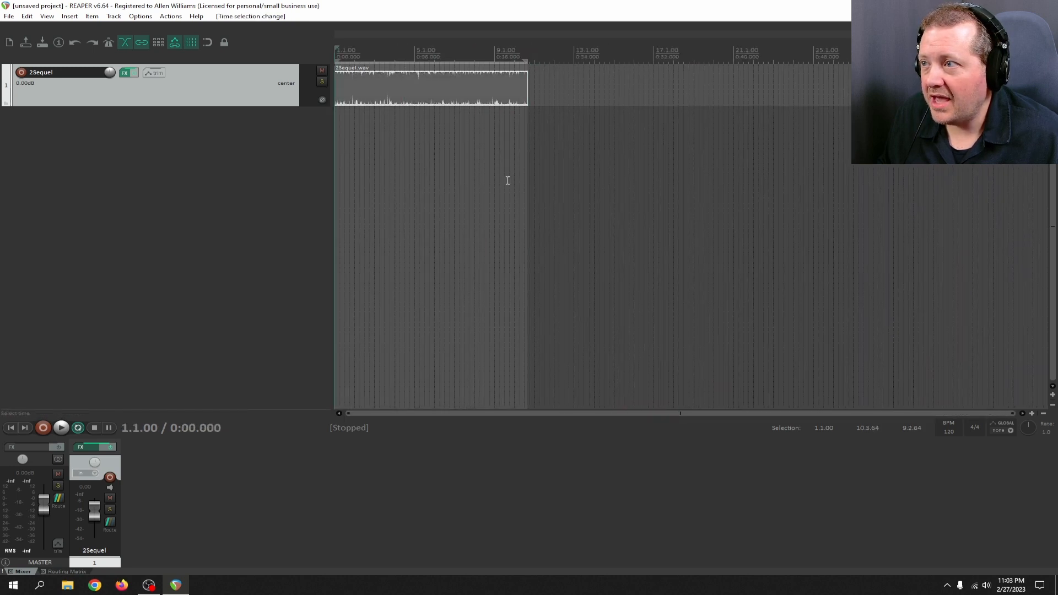
{"action": "scroll", "coordinate": [508, 180], "scroll_direction": "up", "scroll_amount": 3}
{"action": "key", "text": "space"}
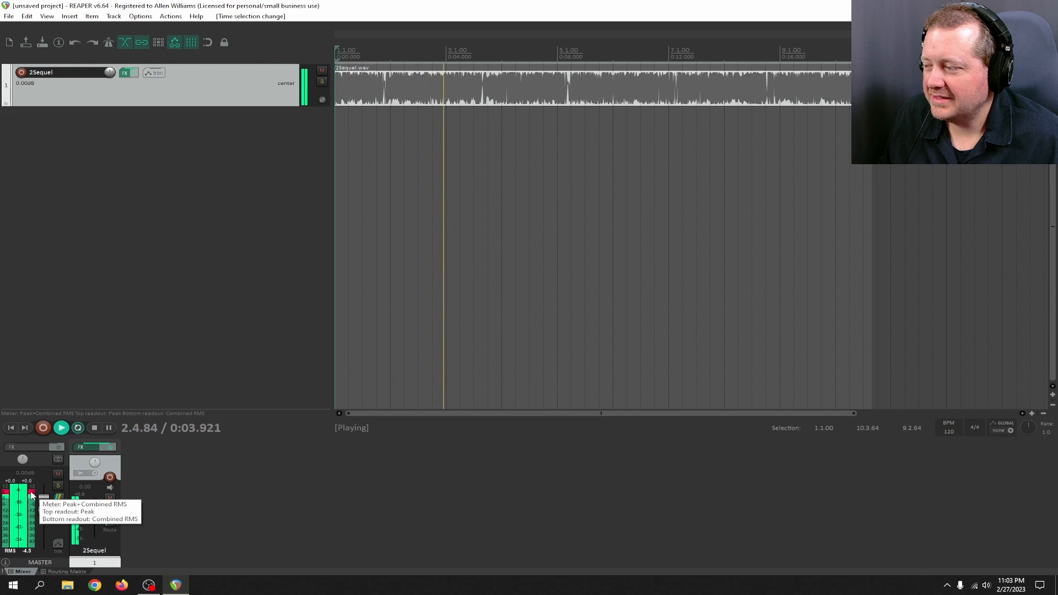
{"action": "left_click", "coordinate": [125, 72]}
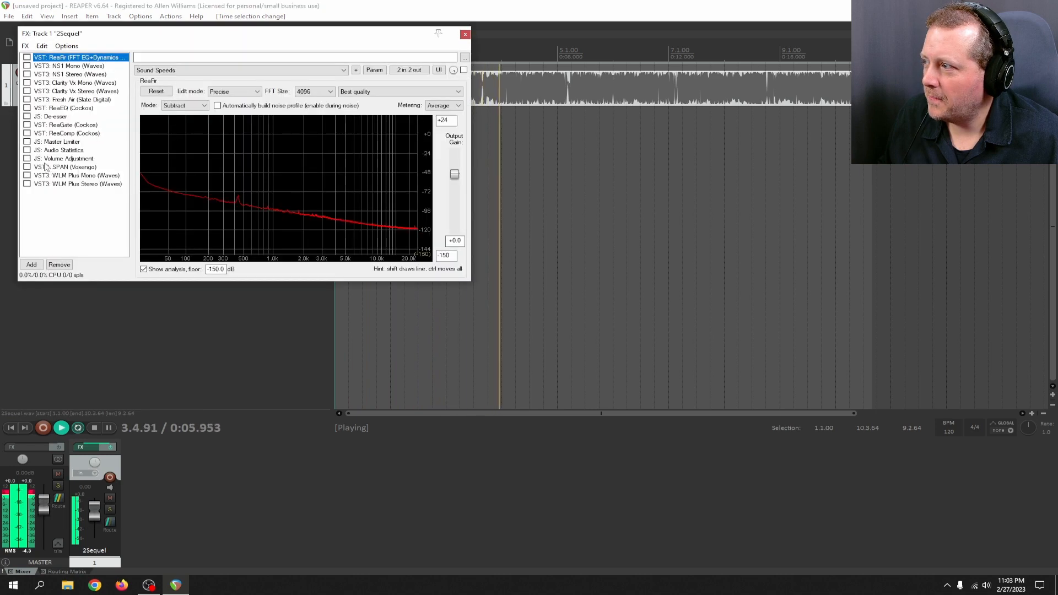
{"action": "left_click", "coordinate": [27, 150]}
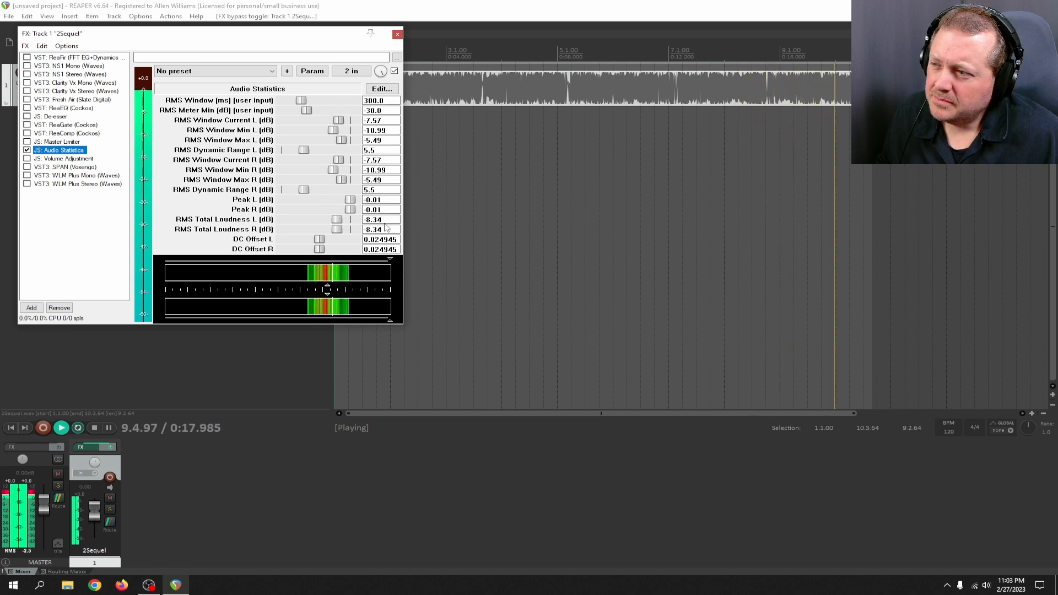
{"action": "key", "text": "space"}
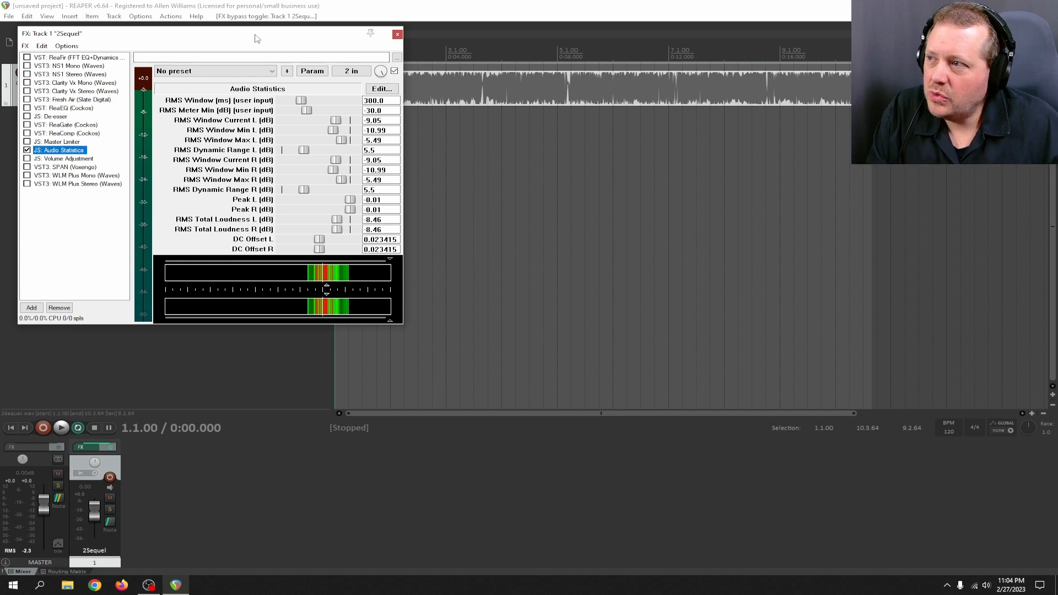
- Switch to iZotope RX 8 Audio Editor and open the rendered 2Sequel.wav file
{"action": "left_click_drag", "start_coordinate": [255, 39], "coordinate": [461, 134]}
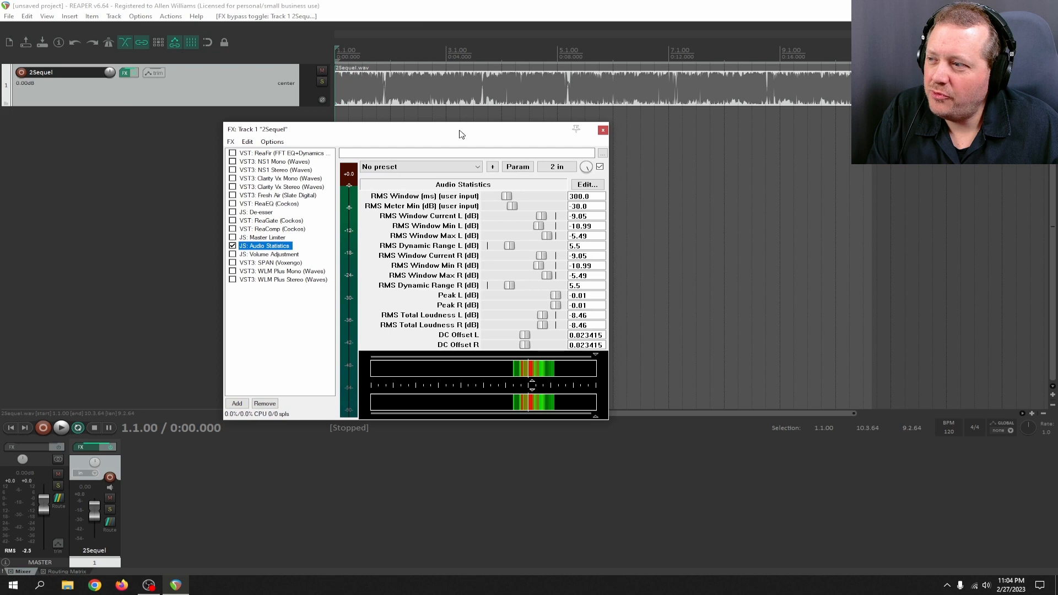
{"action": "left_click", "coordinate": [12, 585]}
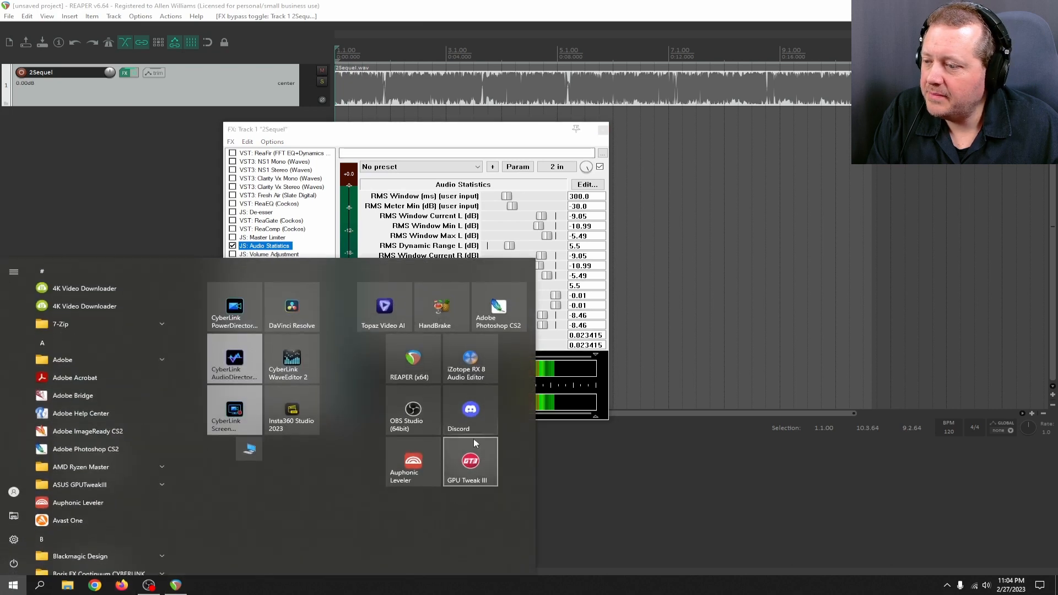
{"action": "left_click", "coordinate": [459, 374]}
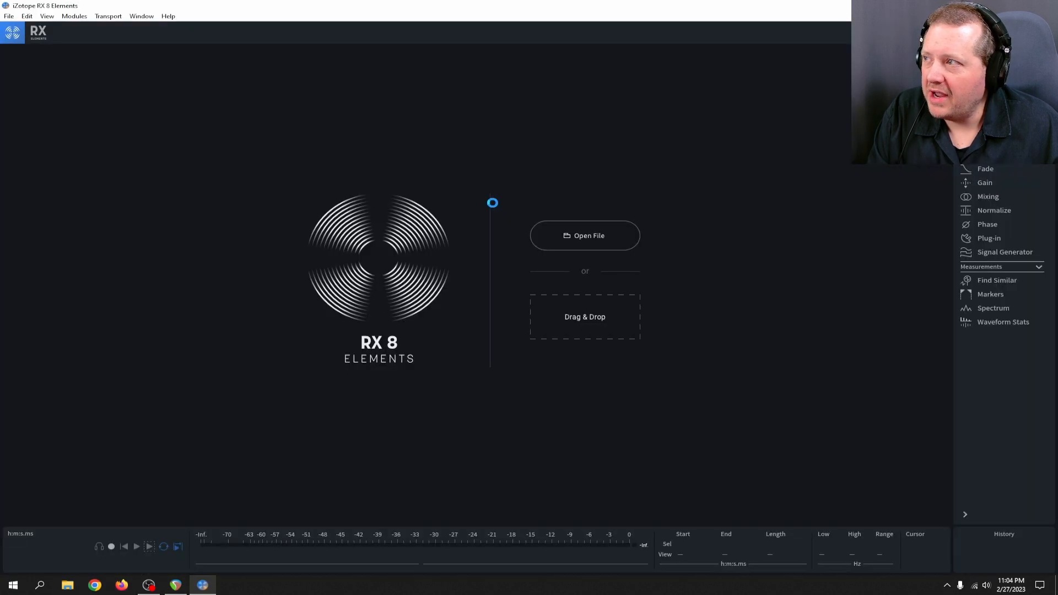
{"action": "key", "text": "ctrl+o"}
{"action": "left_click", "coordinate": [91, 94]}
{"action": "left_click", "coordinate": [285, 225]}
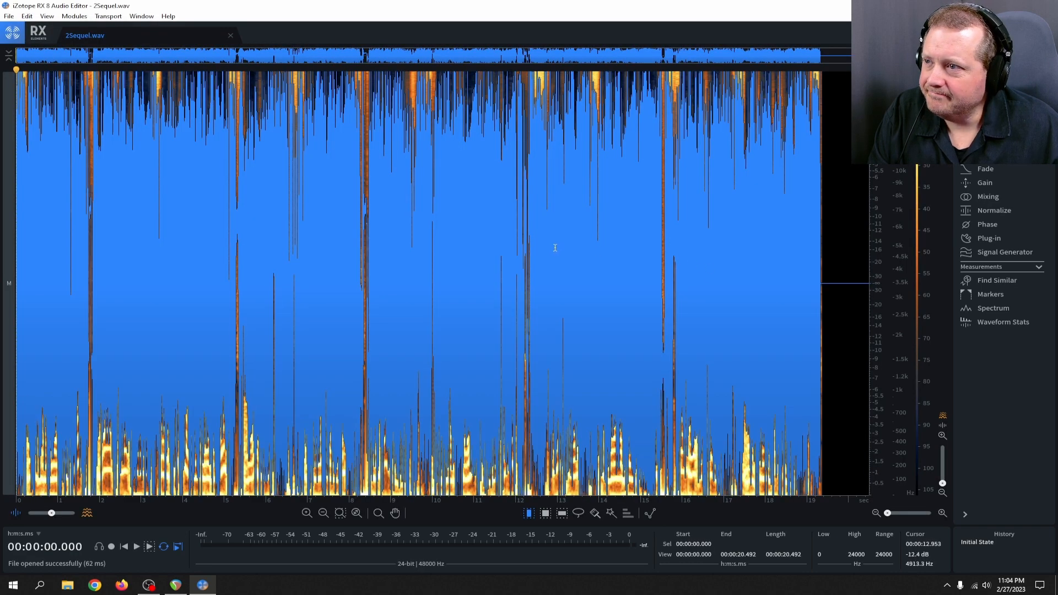
- Select the entire 2Sequel.wav clip and examine its waveform statistics for peak, RMS and LUFS levels
{"action": "left_click", "coordinate": [307, 180]}
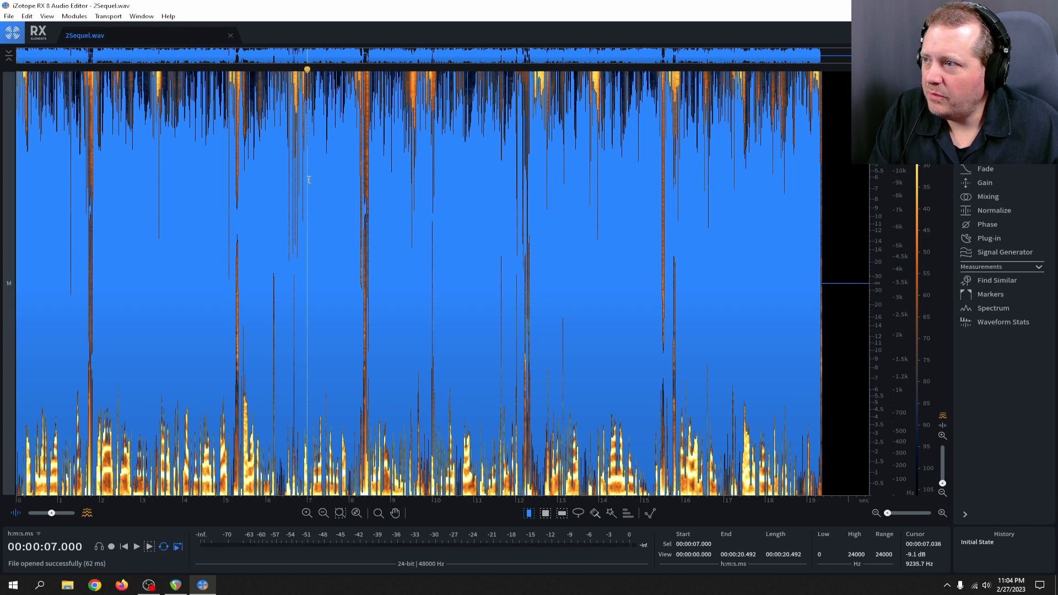
{"action": "key", "text": "ctrl+a"}
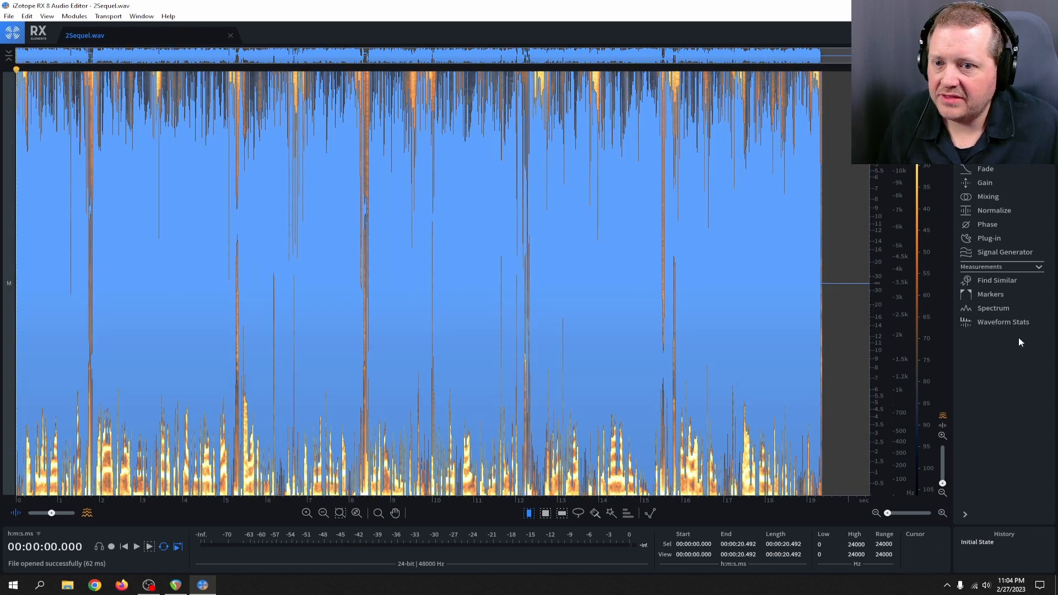
{"action": "left_click", "coordinate": [1003, 325]}
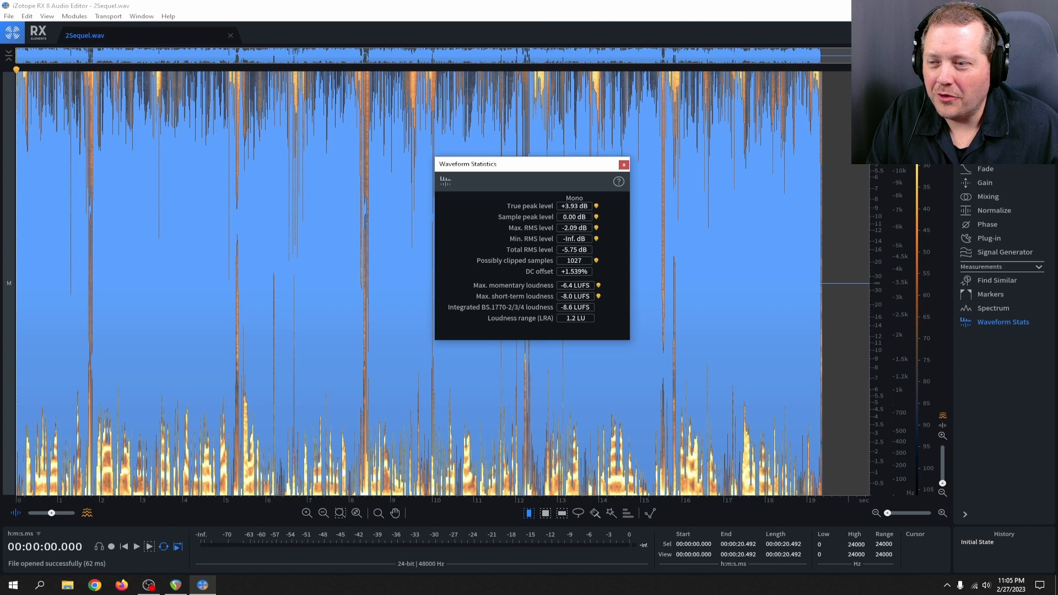
- Apply 6.4 dB of gain to the entire 2Sequel.wav clip and close the Gain module
{"action": "left_click", "coordinate": [985, 182]}
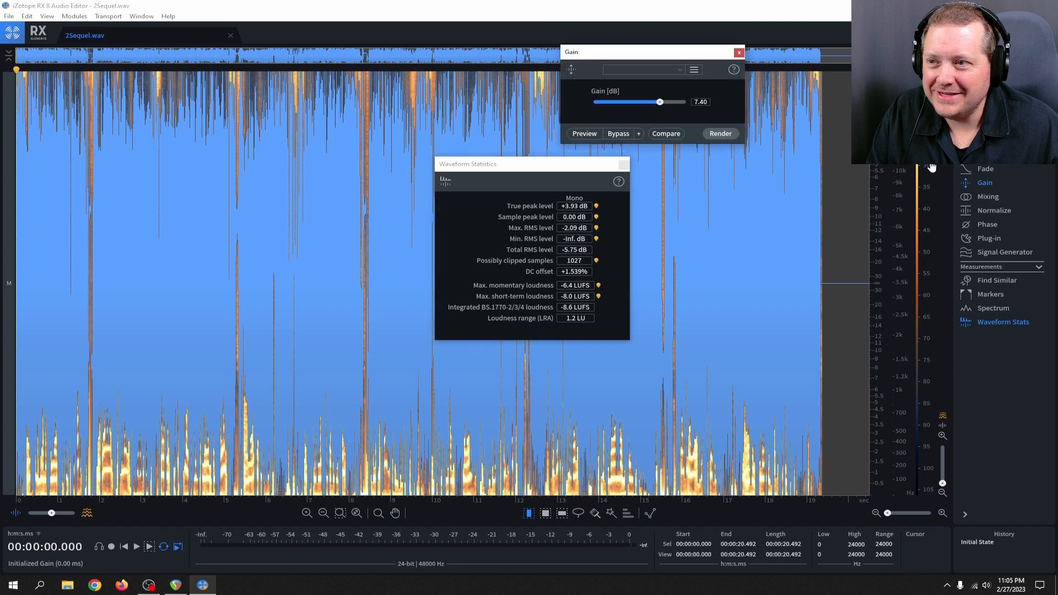
{"action": "left_click", "coordinate": [700, 101]}
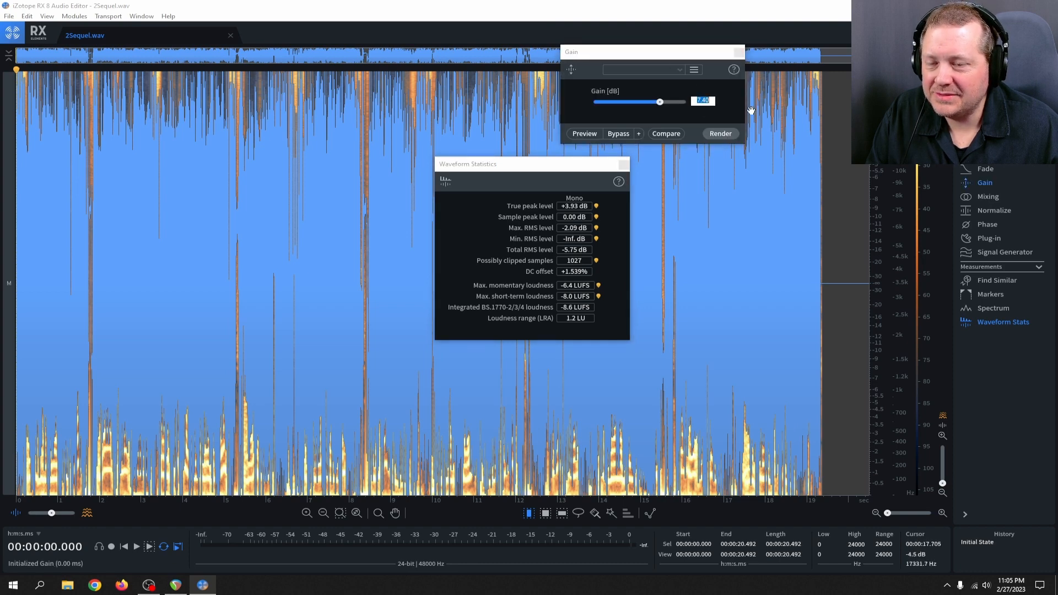
{"action": "type", "text": "6.4"}
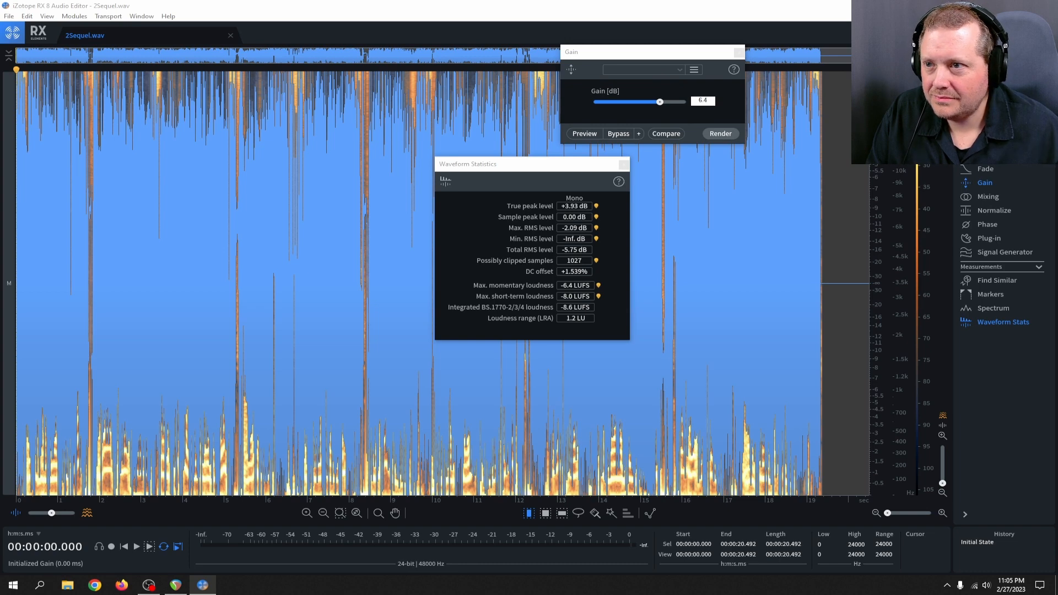
{"action": "left_click", "coordinate": [715, 137]}
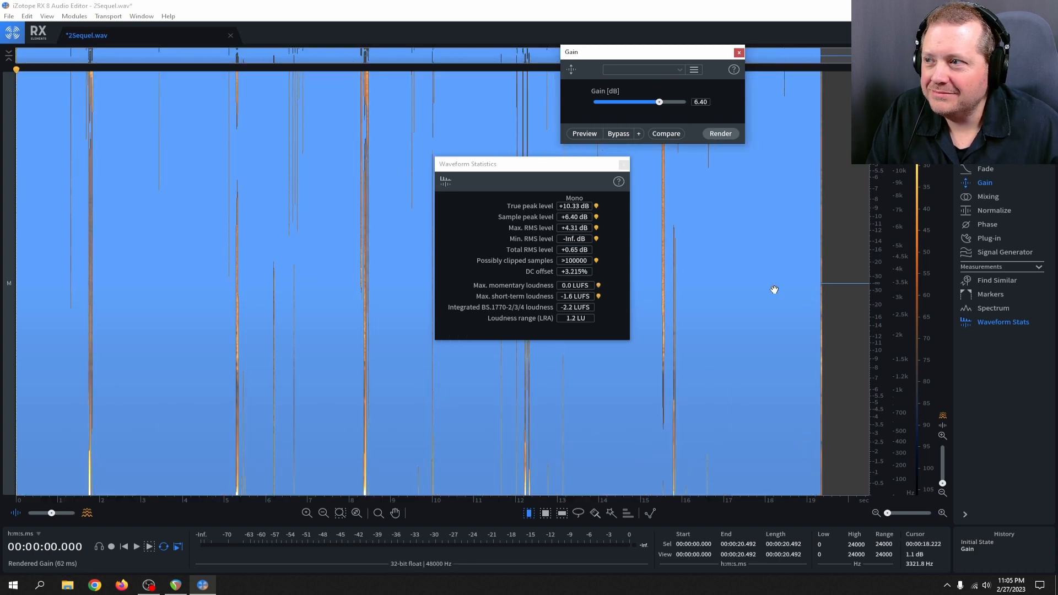
{"action": "left_click", "coordinate": [738, 52]}
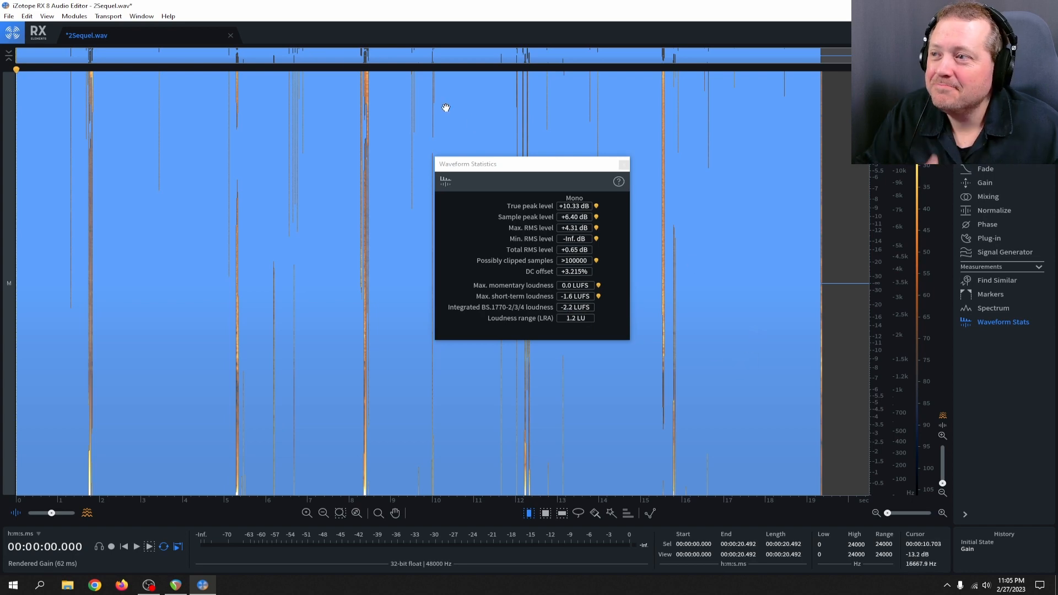
- Play the first part of the boosted clip and bring up its waveform statistics again
{"action": "key", "text": "space"}
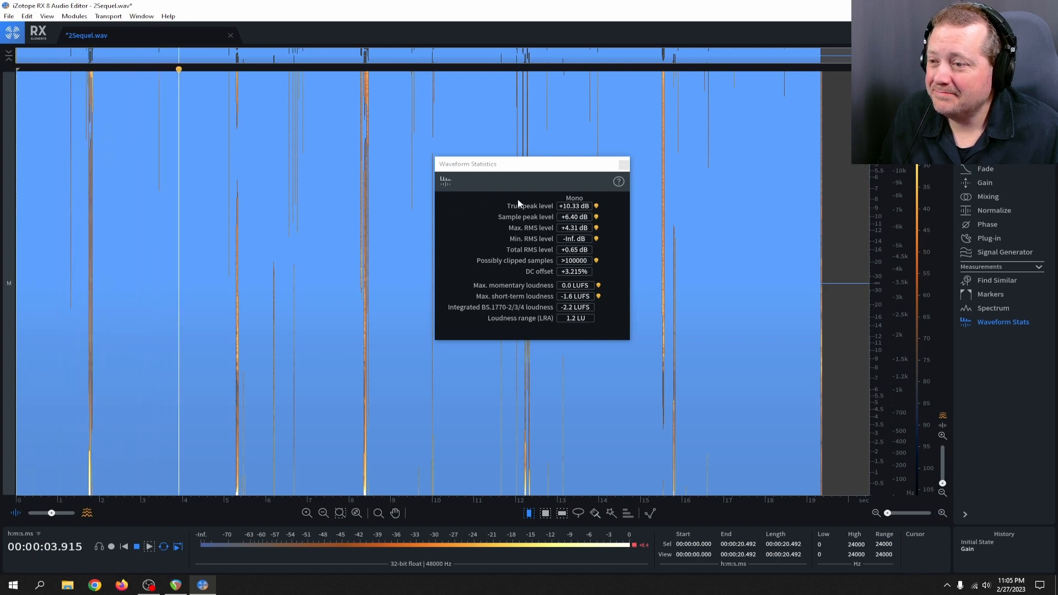
{"action": "left_click_drag", "start_coordinate": [545, 169], "coordinate": [756, 311]}
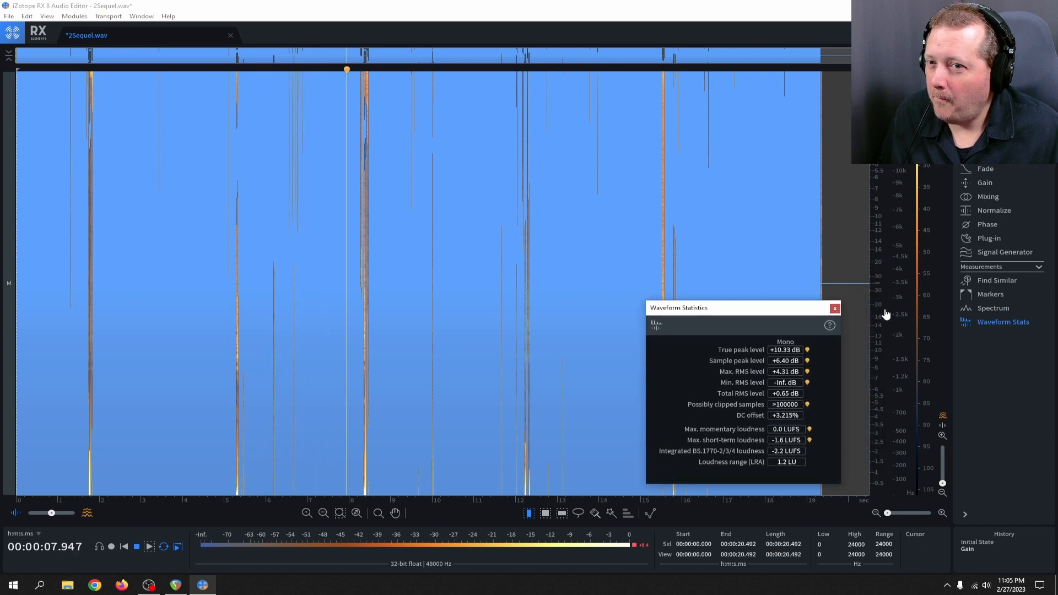
{"action": "key", "text": "space"}
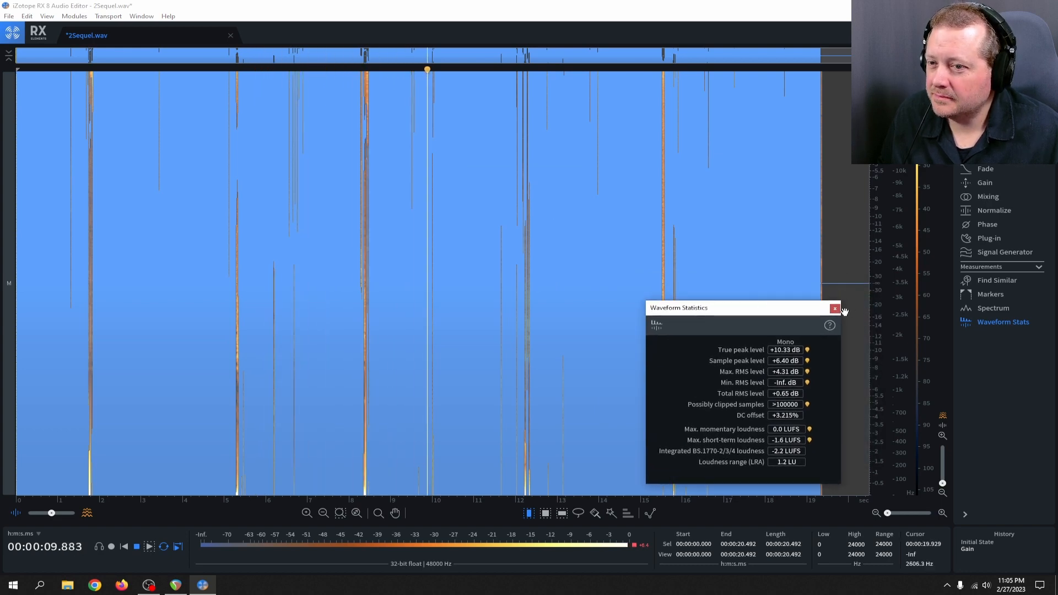
{"action": "left_click", "coordinate": [835, 308]}
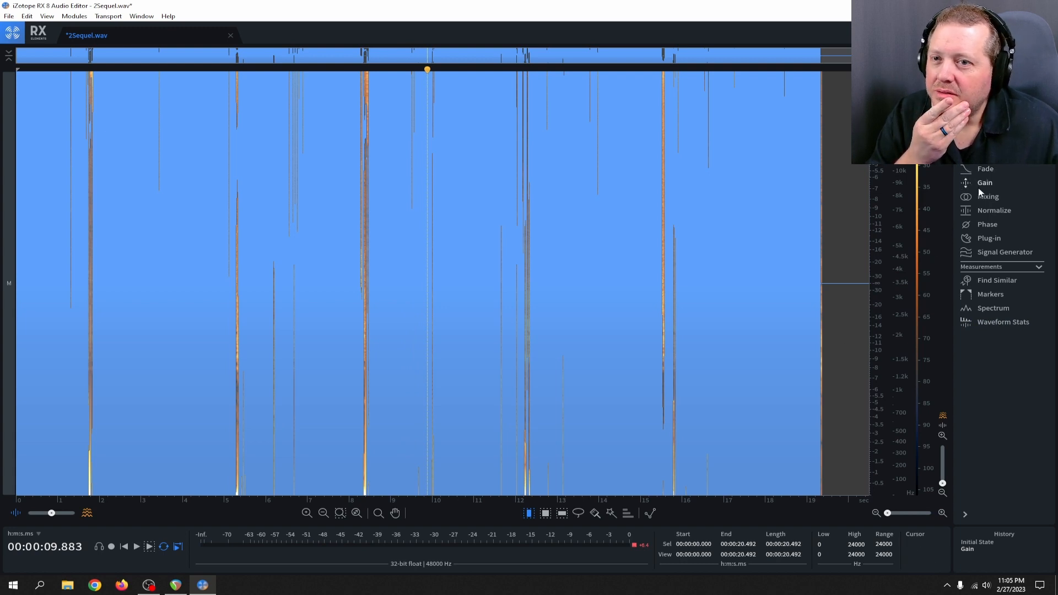
{"action": "left_click", "coordinate": [1003, 322]}
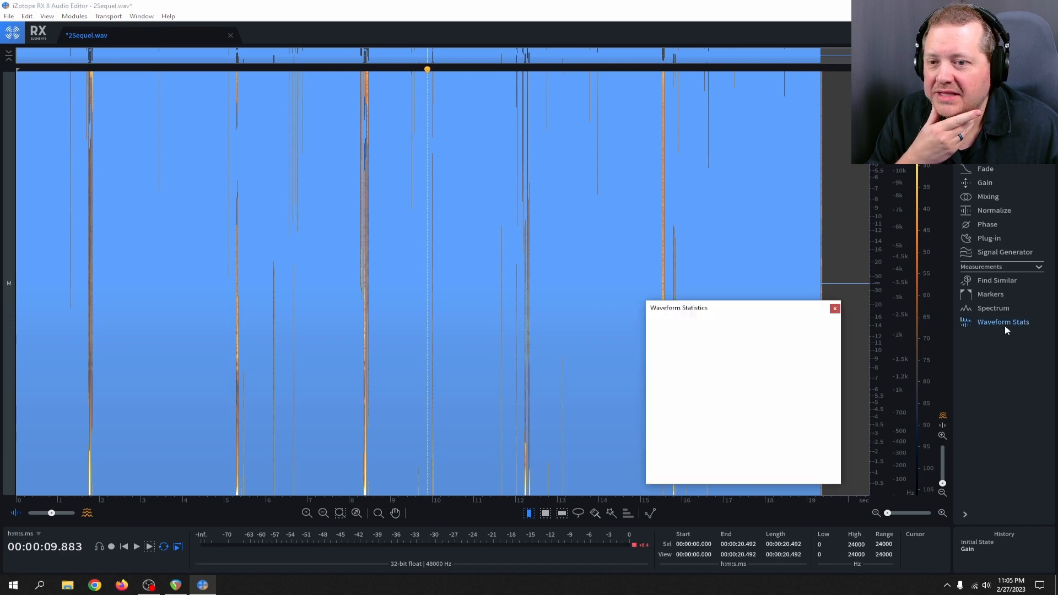
- Render a second Gain pass of 1.60 dB on the boosted 2Sequel.wav clip
{"action": "left_click", "coordinate": [984, 183]}
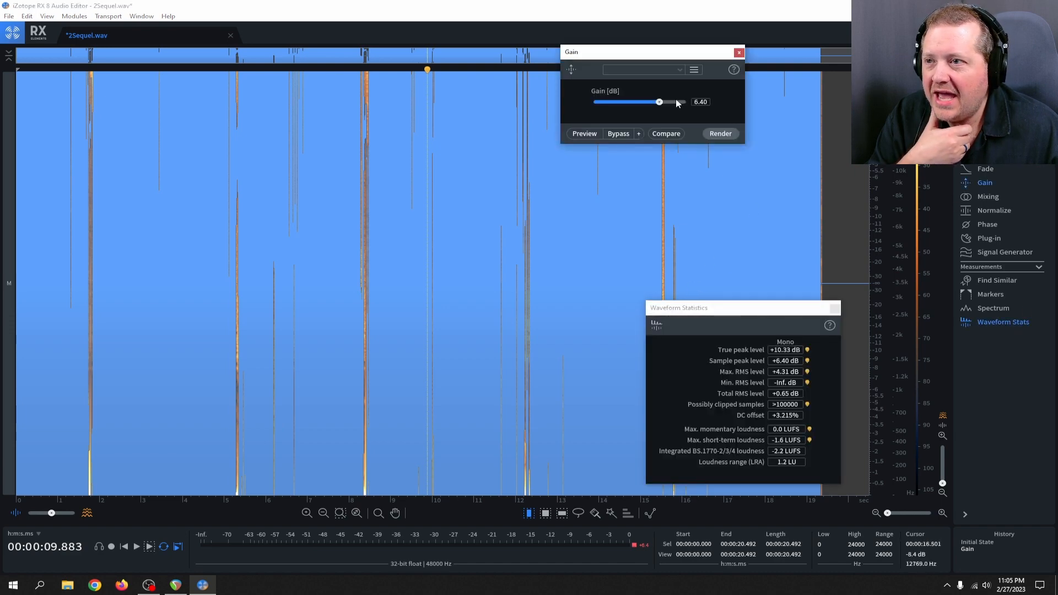
{"action": "left_click_drag", "start_coordinate": [656, 52], "coordinate": [494, 317]}
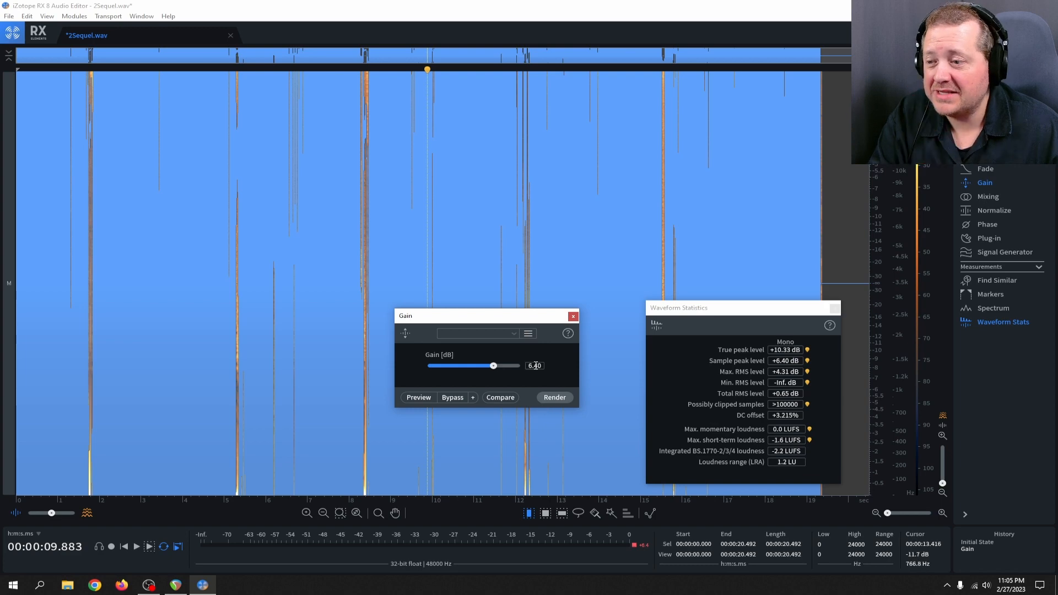
{"action": "double_click", "coordinate": [492, 366]}
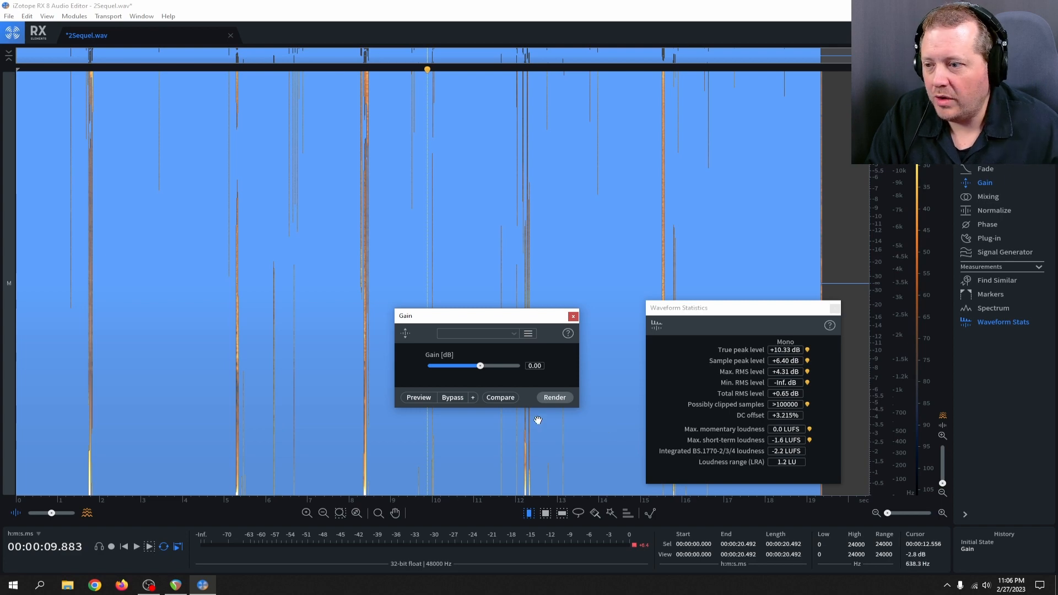
{"action": "left_click", "coordinate": [536, 366]}
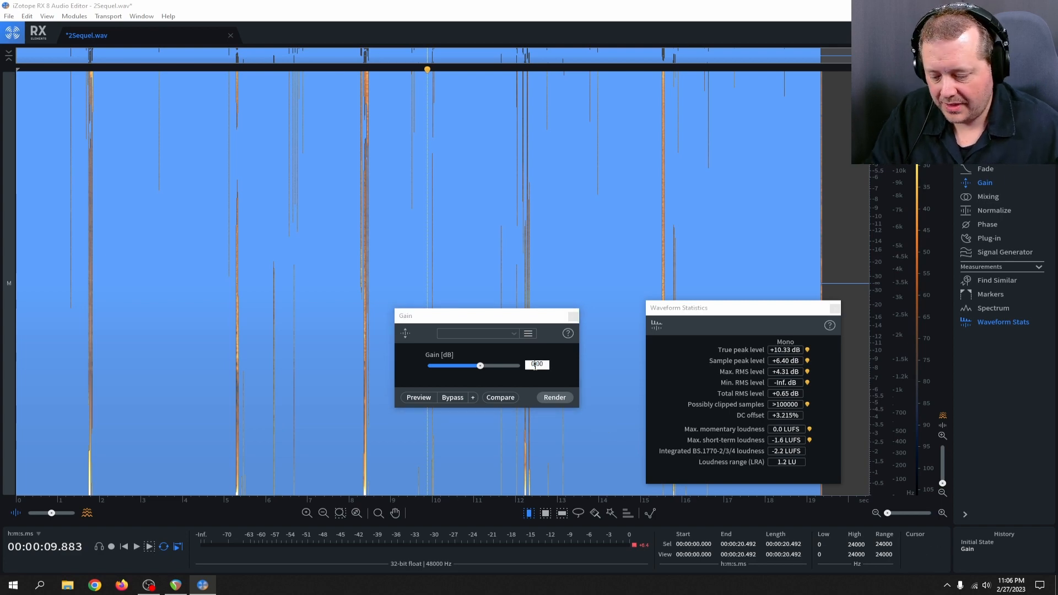
{"action": "double_click", "coordinate": [535, 365]}
{"action": "type", "text": "-10"}
{"action": "key", "text": "Return"}
{"action": "left_click", "coordinate": [554, 401]}
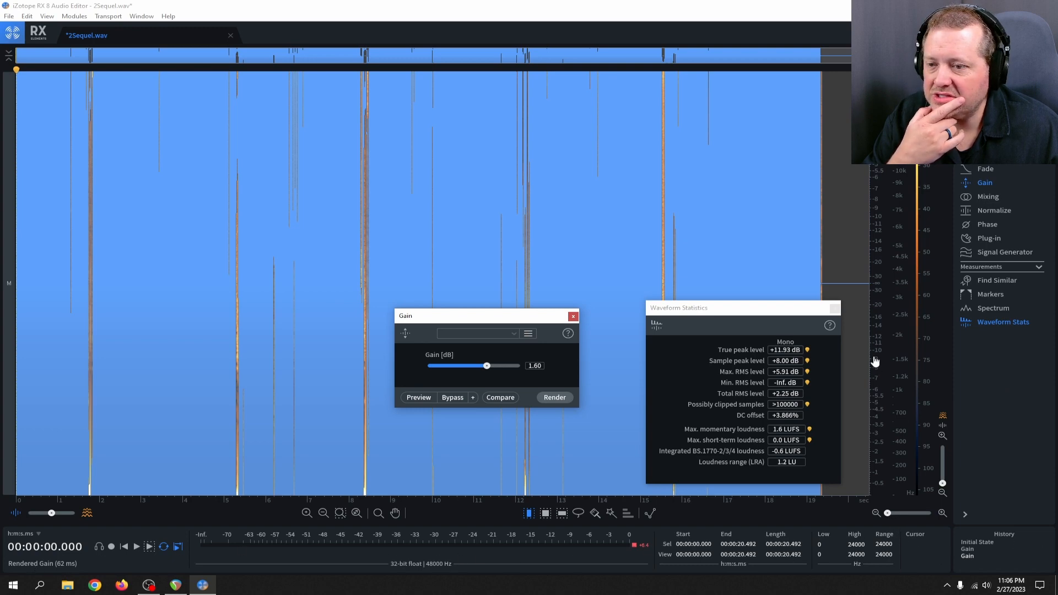
- Export the boosted clip as a 32-bit (float) WAV file named 3iZoTope in the Audio Processing folder
{"action": "left_click", "coordinate": [9, 16]}
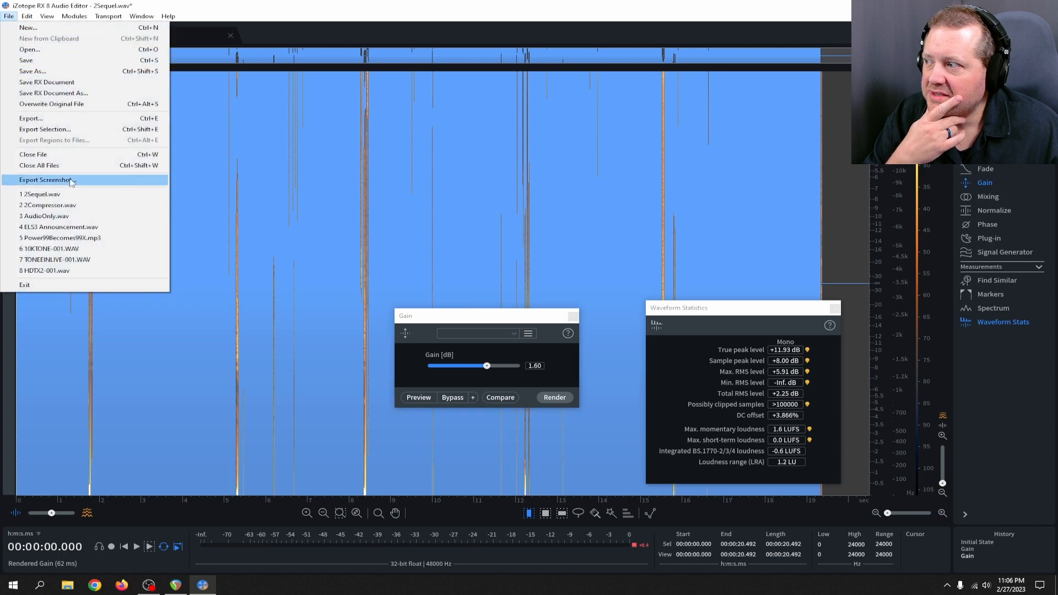
{"action": "left_click", "coordinate": [50, 118]}
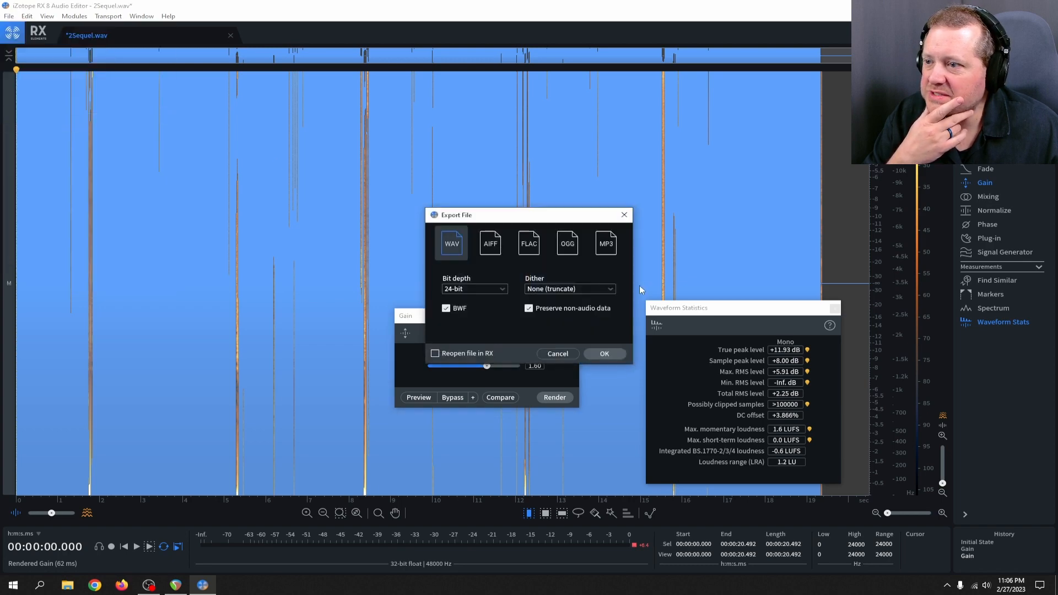
{"action": "left_click", "coordinate": [477, 289]}
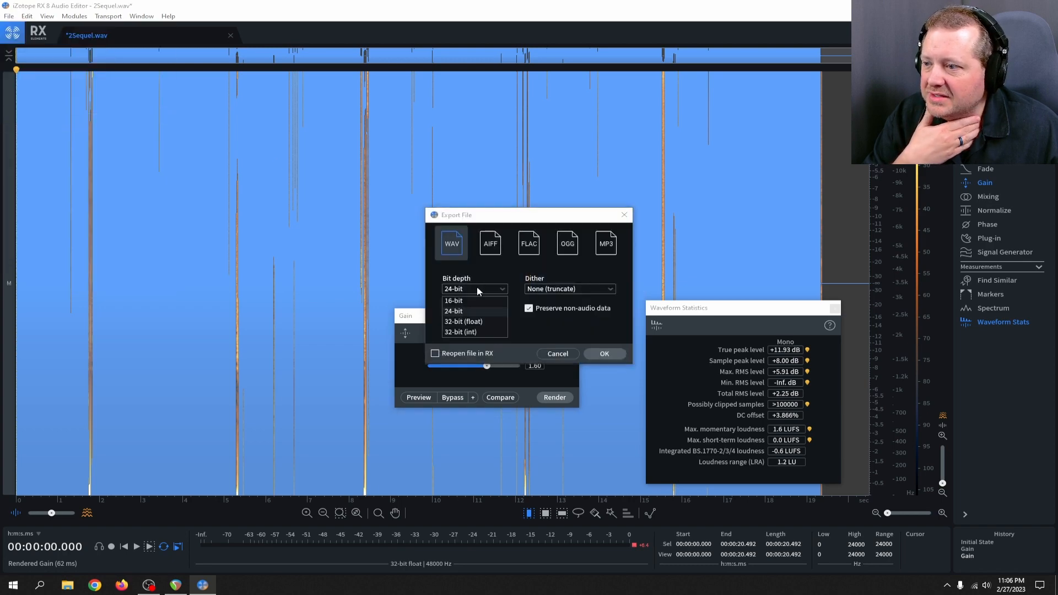
{"action": "left_click", "coordinate": [472, 323]}
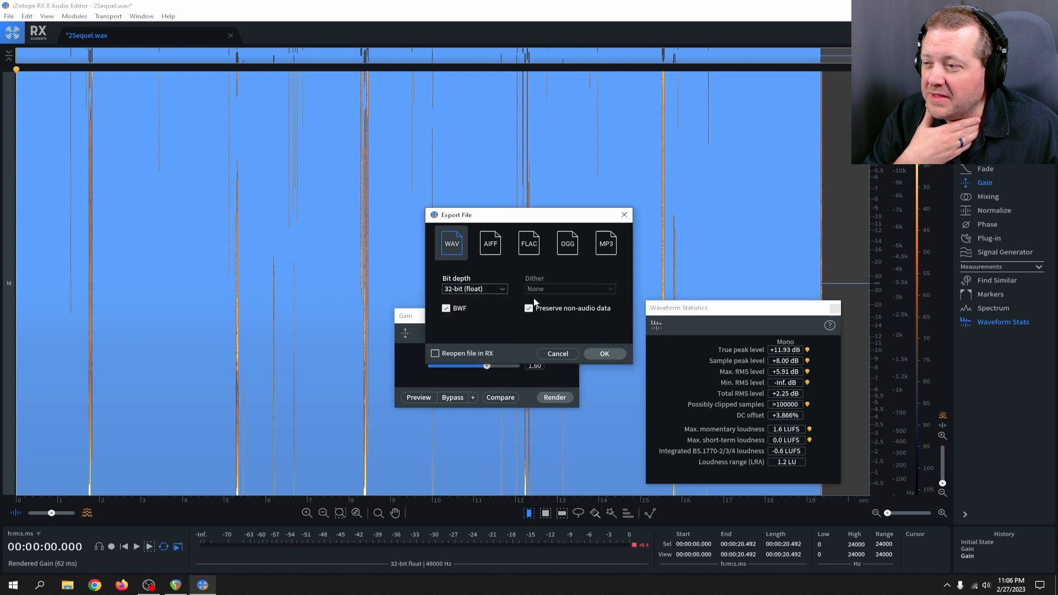
{"action": "left_click", "coordinate": [604, 353]}
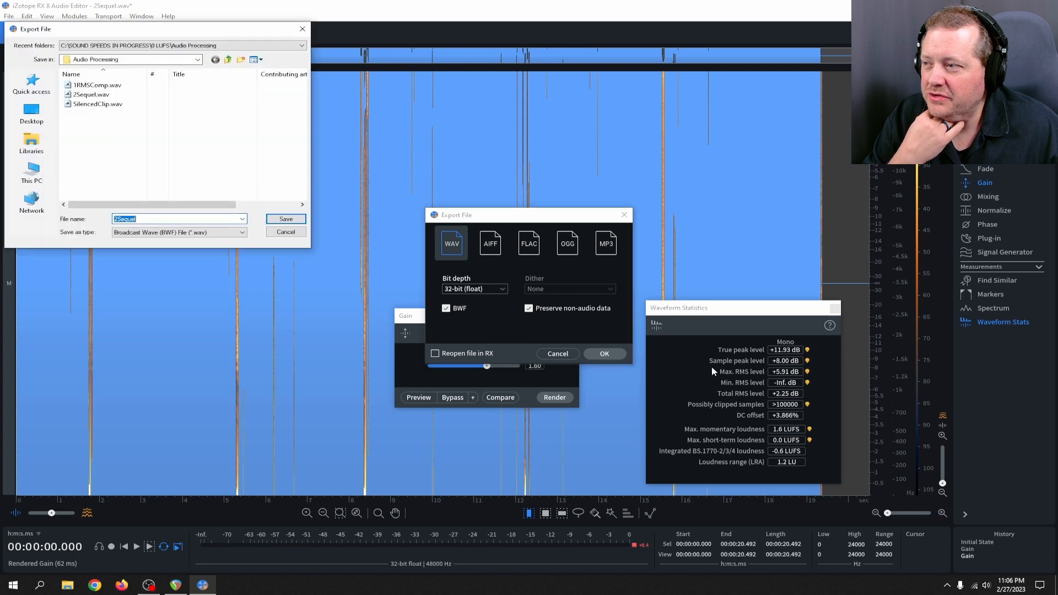
{"action": "type", "text": "3iZoTope"}
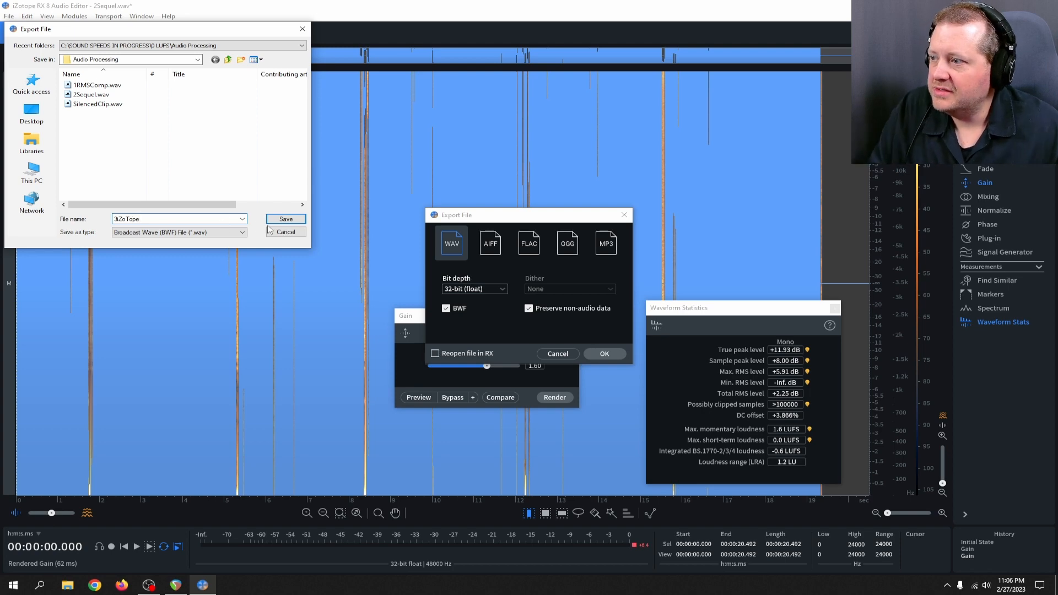
{"action": "left_click", "coordinate": [285, 219]}
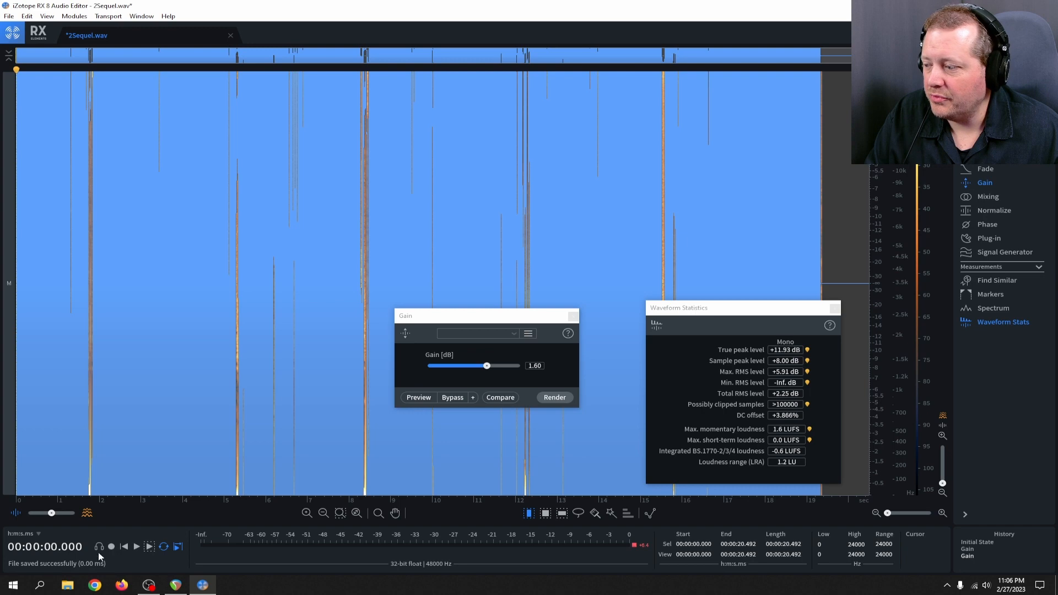
- Switch to REAPER, close the effects window and remove the 2Sequel track
{"action": "left_click", "coordinate": [176, 585]}
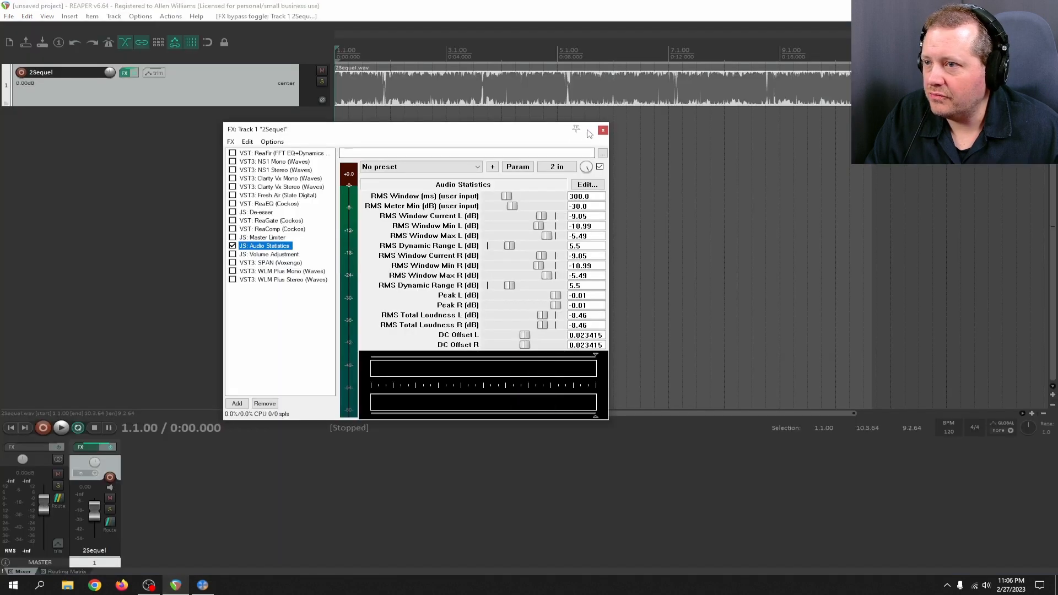
{"action": "left_click", "coordinate": [602, 130]}
{"action": "right_click", "coordinate": [248, 92]}
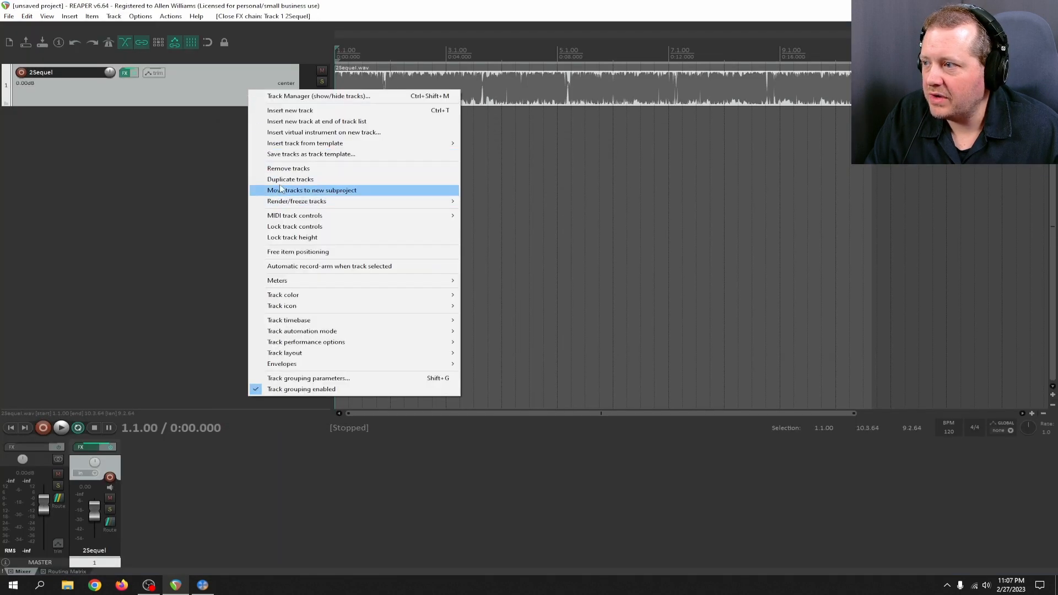
{"action": "left_click", "coordinate": [376, 163]}
- Insert the exported media file 3iZoTope.wav as a new track at the project start
{"action": "left_click", "coordinate": [69, 16]}
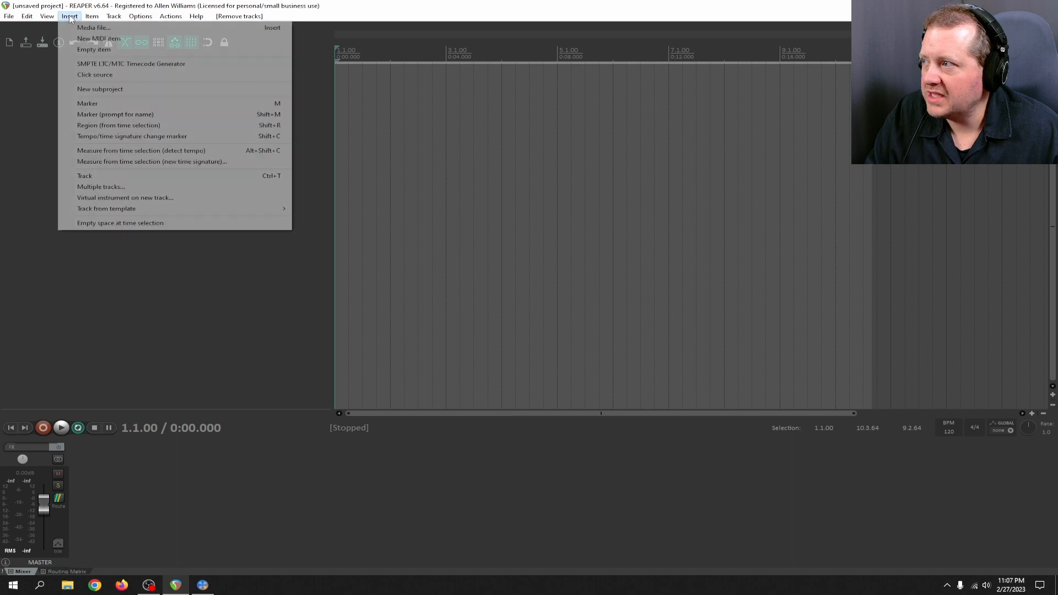
{"action": "left_click", "coordinate": [95, 37]}
{"action": "left_click", "coordinate": [389, 215]}
{"action": "left_click", "coordinate": [627, 384]}
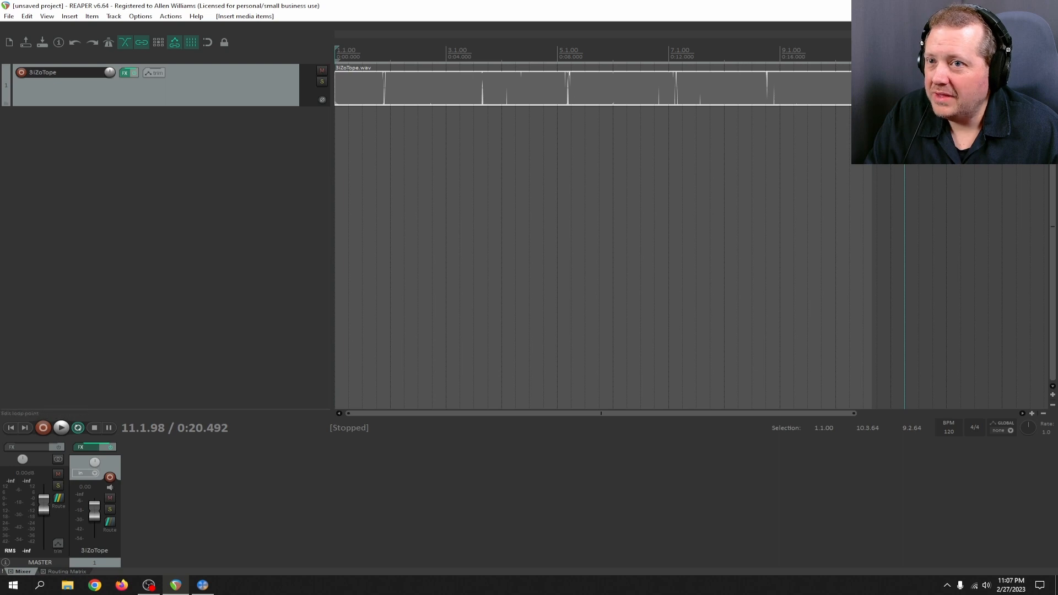
- Trim the silent tail off the 3iZoTope.wav item so it ends where the time selection ends, at 10.3.64
{"action": "left_click", "coordinate": [875, 61]}
{"action": "scroll", "coordinate": [874, 69], "scroll_direction": "up", "scroll_amount": 5}
{"action": "scroll", "coordinate": [691, 88], "scroll_direction": "down", "scroll_amount": 2}
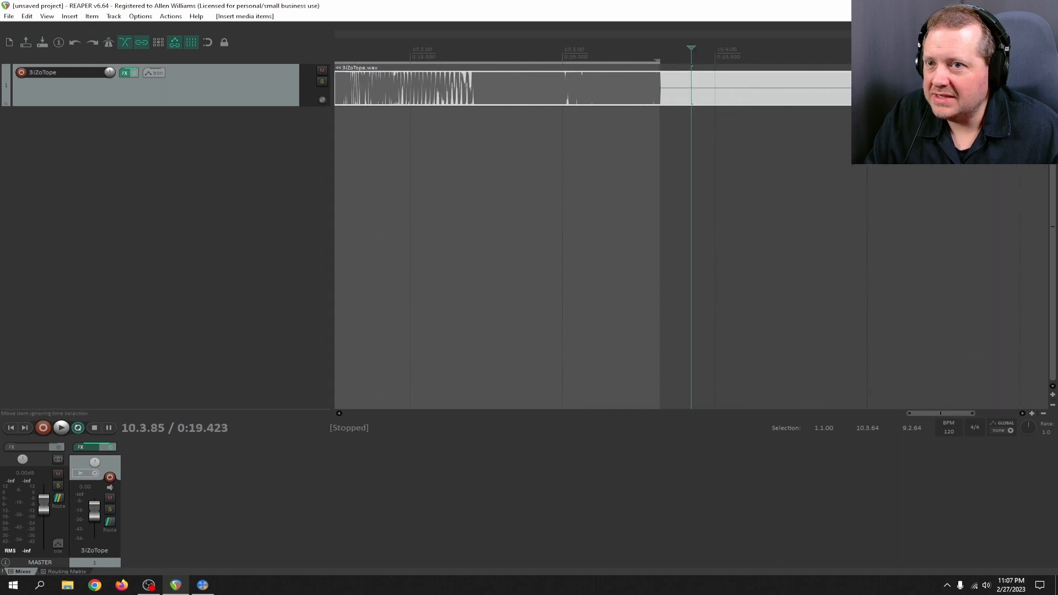
{"action": "left_click_drag", "start_coordinate": [1009, 88], "coordinate": [665, 104]}
{"action": "left_click", "coordinate": [658, 46]}
{"action": "scroll", "coordinate": [658, 86], "scroll_direction": "up", "scroll_amount": 6}
{"action": "left_click_drag", "start_coordinate": [891, 90], "coordinate": [713, 153]}
{"action": "left_click_drag", "start_coordinate": [670, 88], "coordinate": [721, 104]}
{"action": "scroll", "coordinate": [770, 135], "scroll_direction": "up", "scroll_amount": 5}
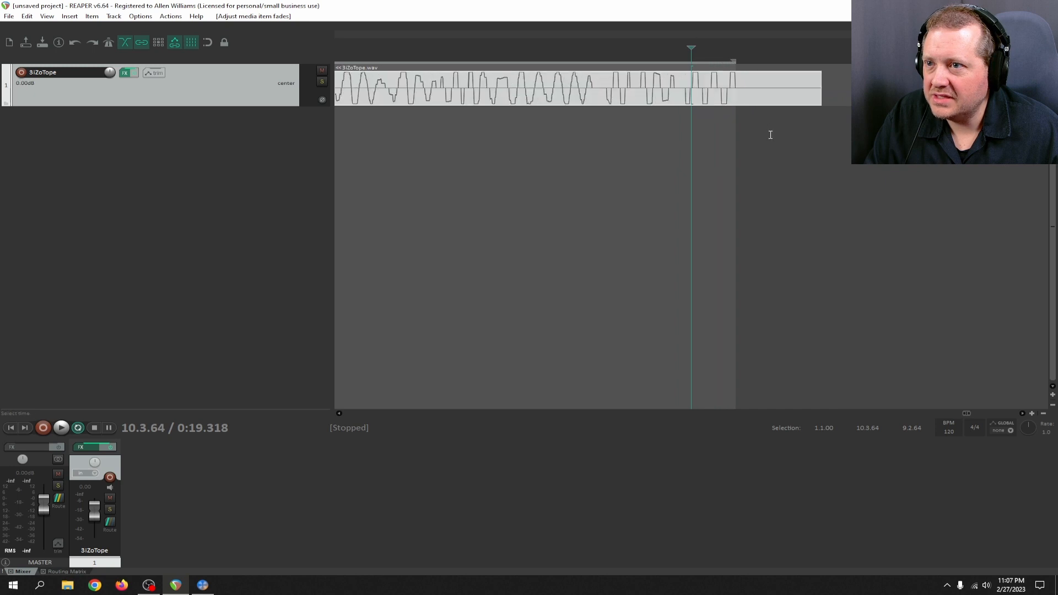
{"action": "scroll", "coordinate": [770, 135], "scroll_direction": "up", "scroll_amount": 3}
{"action": "left_click_drag", "start_coordinate": [944, 89], "coordinate": [772, 128]}
{"action": "scroll", "coordinate": [521, 114], "scroll_direction": "down", "scroll_amount": 3}
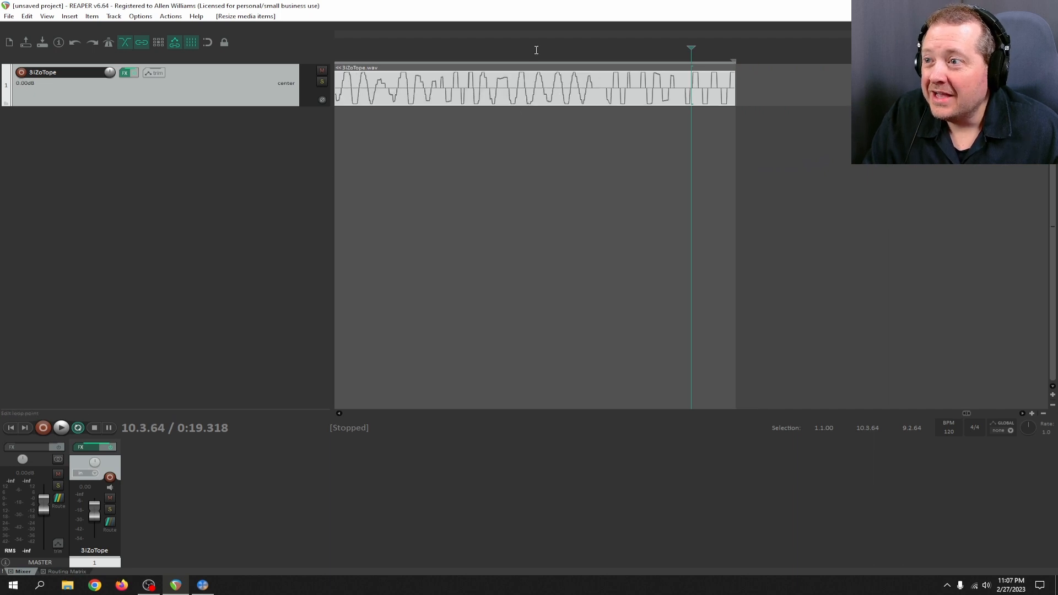
- Inspect the item's flattened waveform up close and enable ReaComp in the 3iZoTope track's effects chain
{"action": "scroll", "coordinate": [565, 135], "scroll_direction": "up", "scroll_amount": 5}
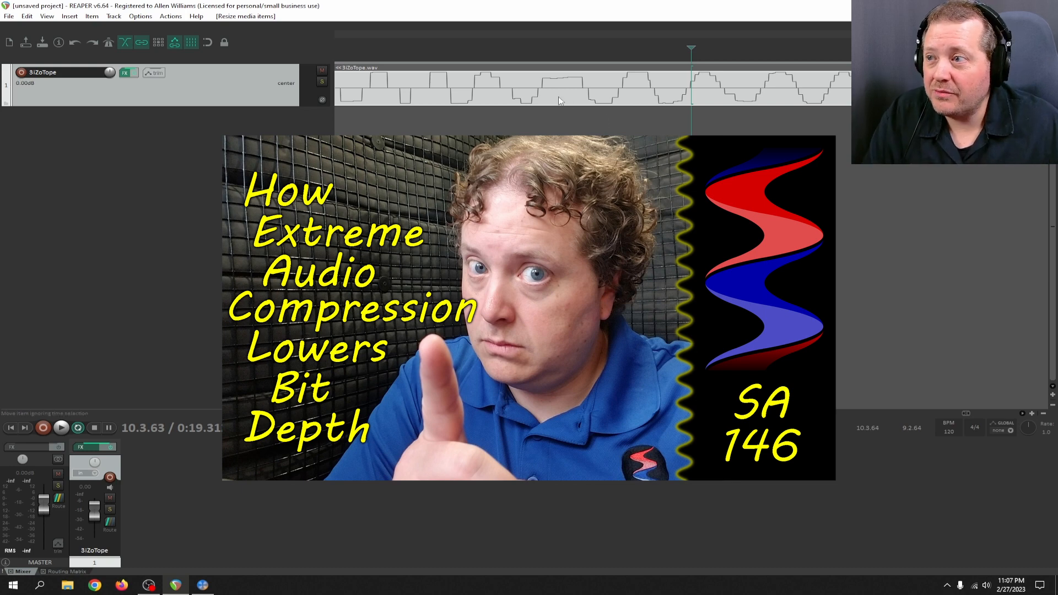
{"action": "scroll", "coordinate": [728, 100], "scroll_direction": "up", "scroll_amount": 6}
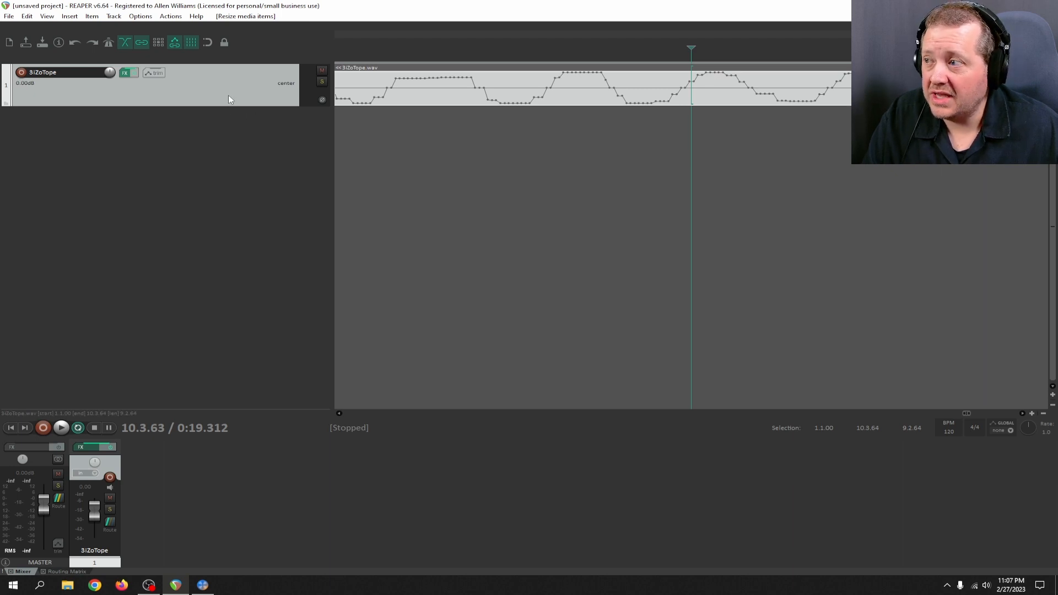
{"action": "left_click", "coordinate": [124, 74]}
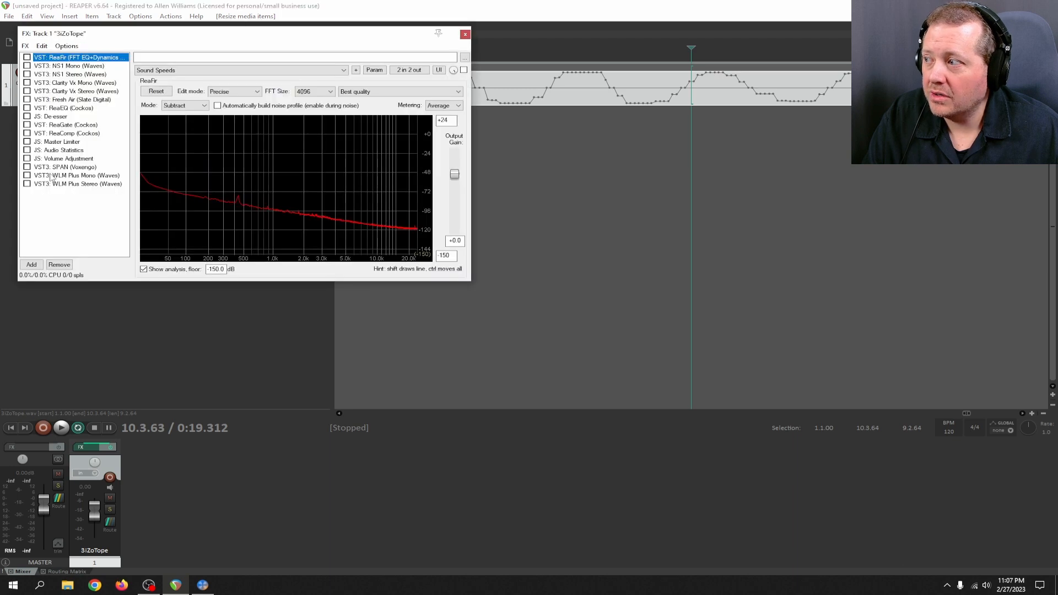
{"action": "left_click", "coordinate": [27, 133]}
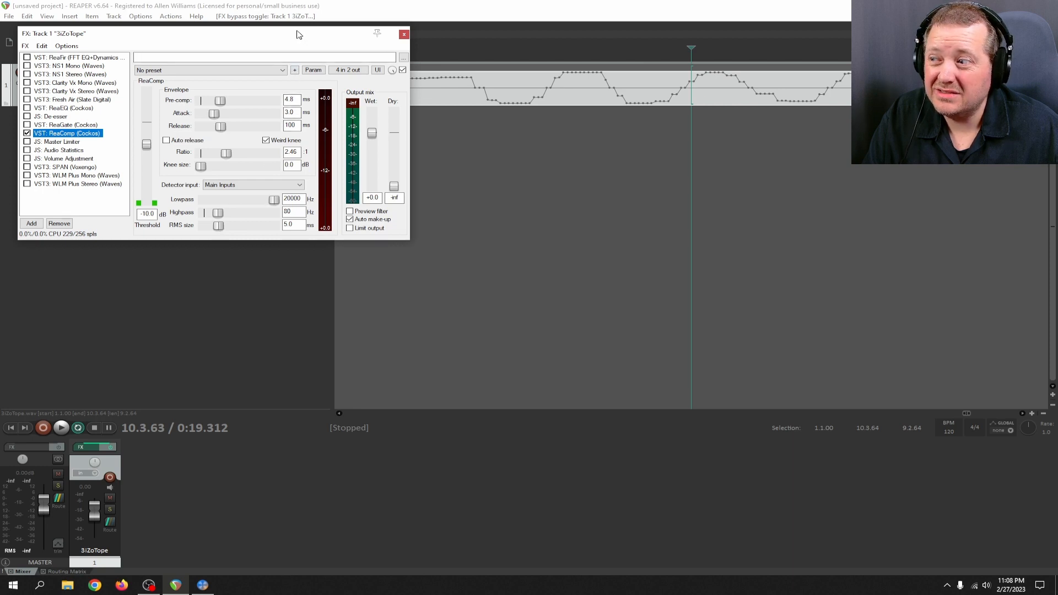
{"action": "left_click_drag", "start_coordinate": [298, 35], "coordinate": [570, 167]}
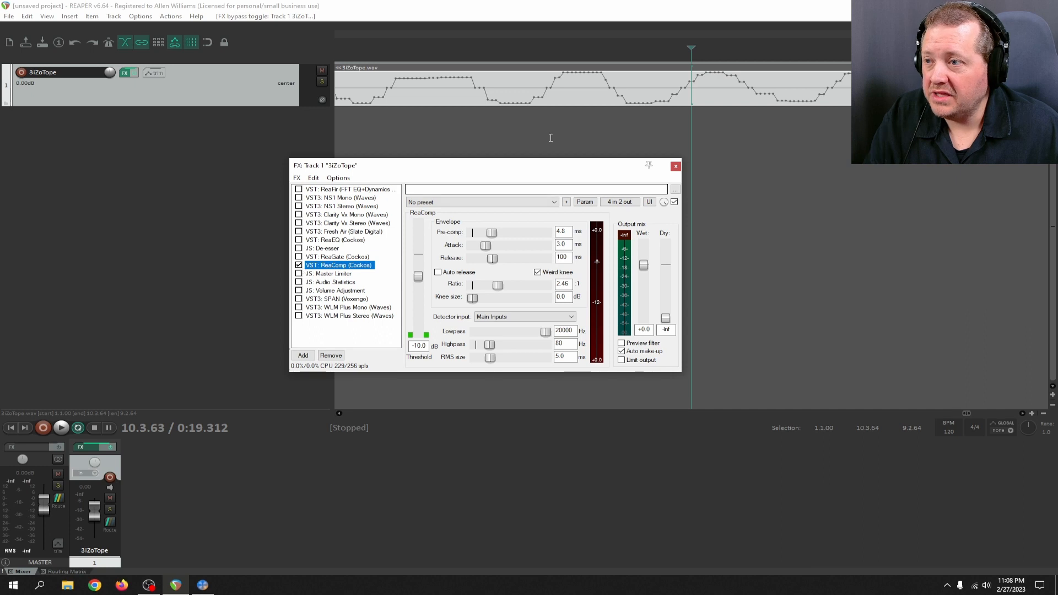
{"action": "scroll", "coordinate": [639, 115], "scroll_direction": "down", "scroll_amount": 10}
{"action": "scroll", "coordinate": [595, 101], "scroll_direction": "down", "scroll_amount": 5}
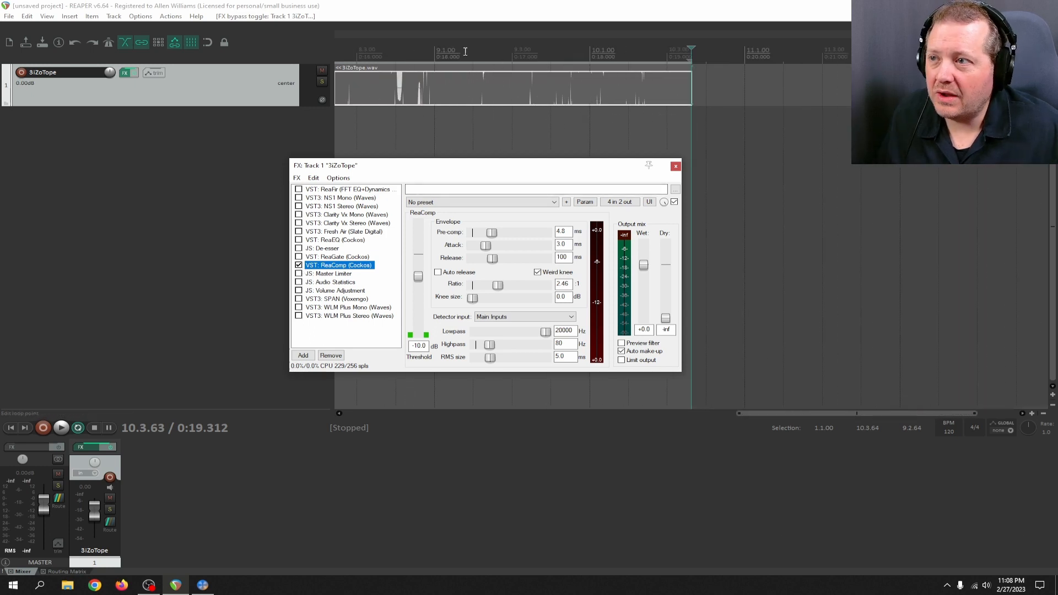
- Set ReaComp's RMS size to 0.01 ms and play the clip from the project start to check its levels
{"action": "double_click", "coordinate": [466, 50]}
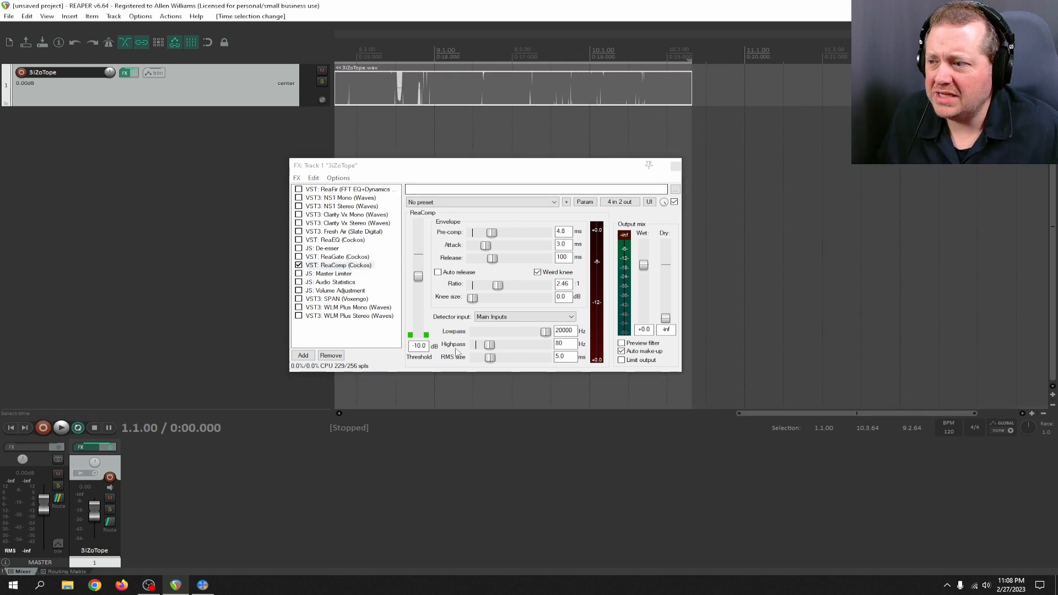
{"action": "left_click_drag", "start_coordinate": [479, 358], "coordinate": [461, 361]}
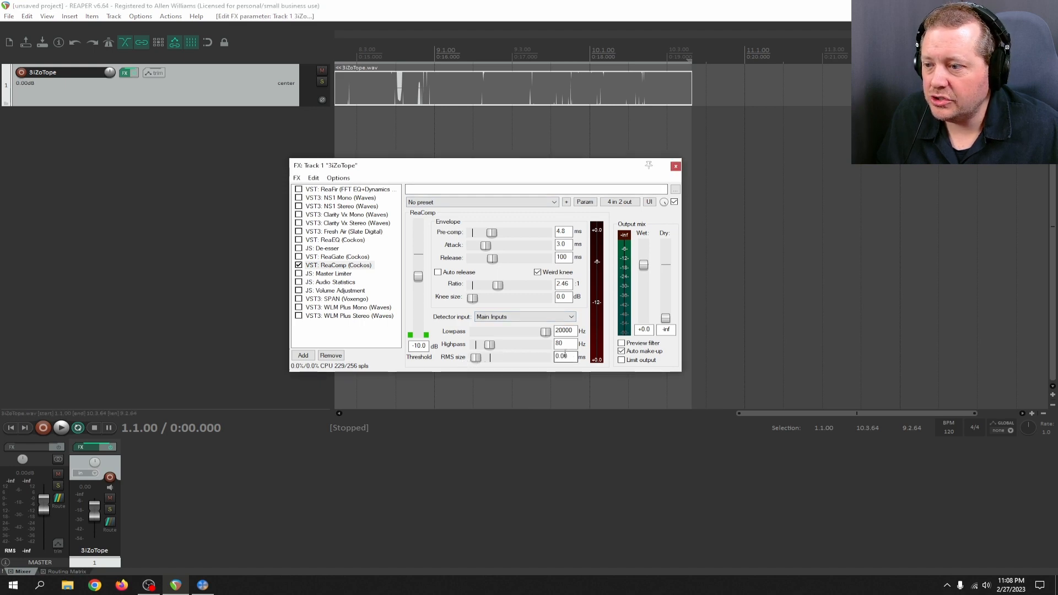
{"action": "double_click", "coordinate": [389, 51]}
{"action": "double_click", "coordinate": [357, 53]}
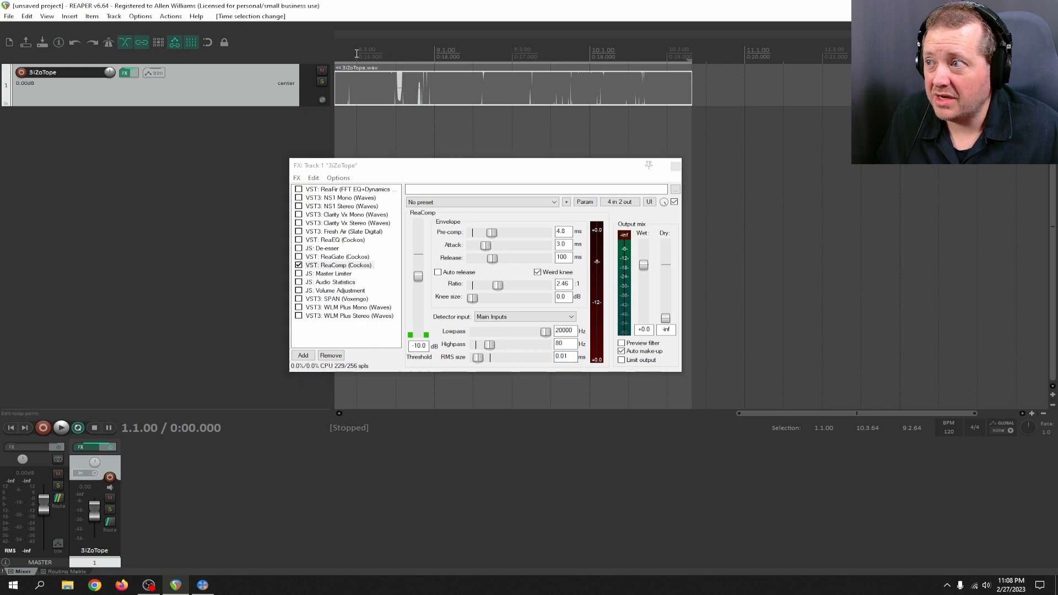
{"action": "key", "text": "space"}
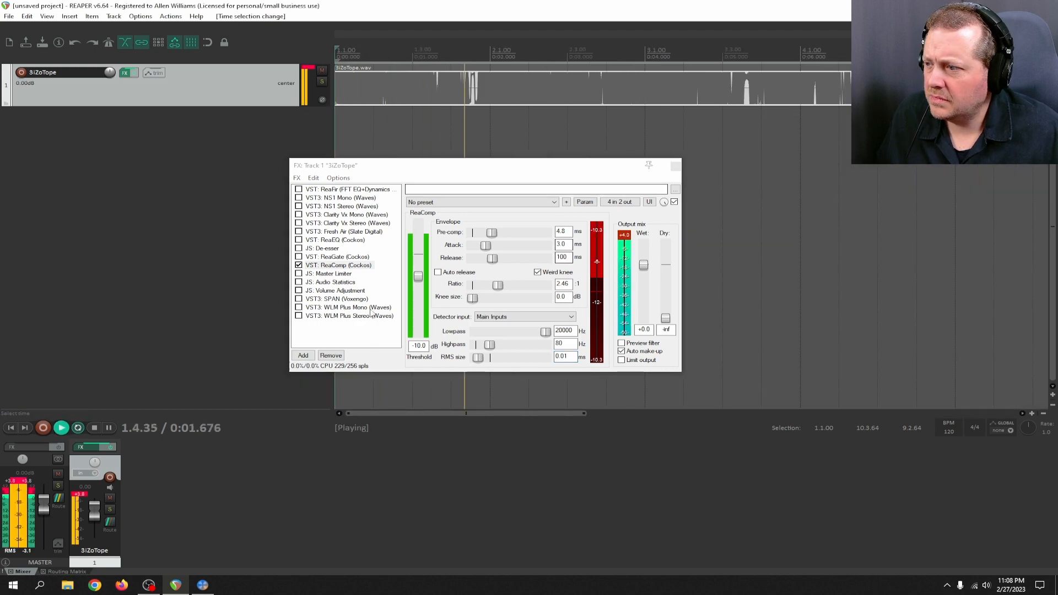
{"action": "key", "text": "space"}
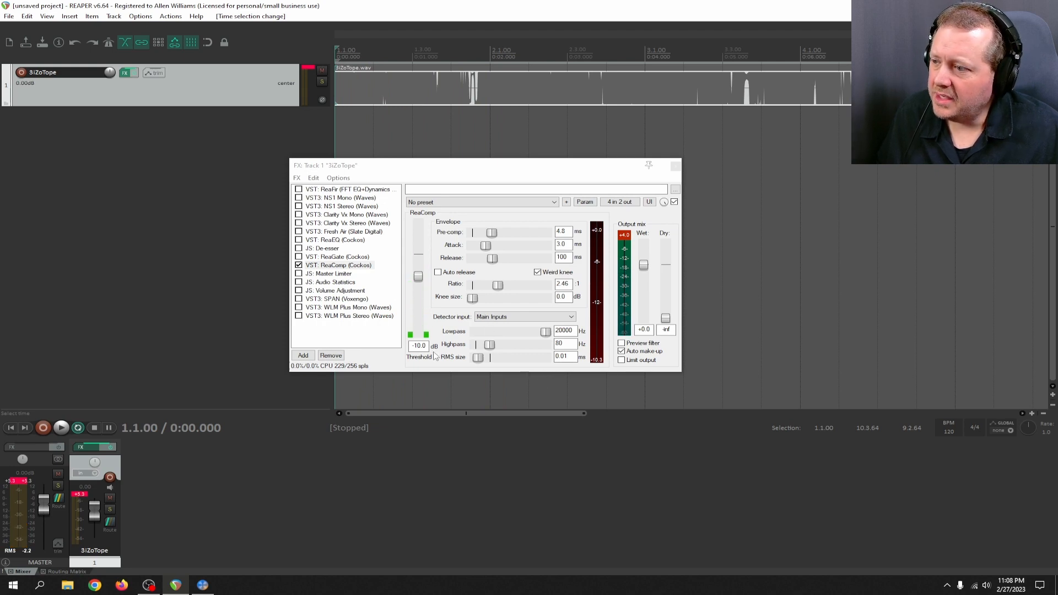
- Set ReaComp's pre-comp, attack, release and highpass to 0, threshold to -inf and ratio to inf, reset the master meter, and disable Weird knee
{"action": "left_click_drag", "start_coordinate": [491, 232], "coordinate": [427, 428]}
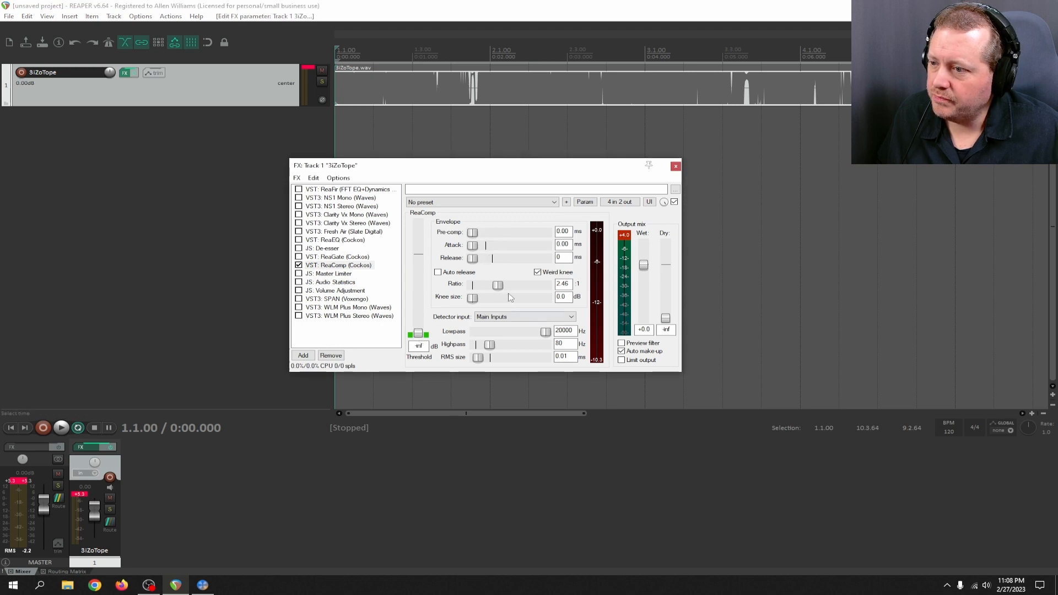
{"action": "left_click_drag", "start_coordinate": [499, 289], "coordinate": [668, 314]}
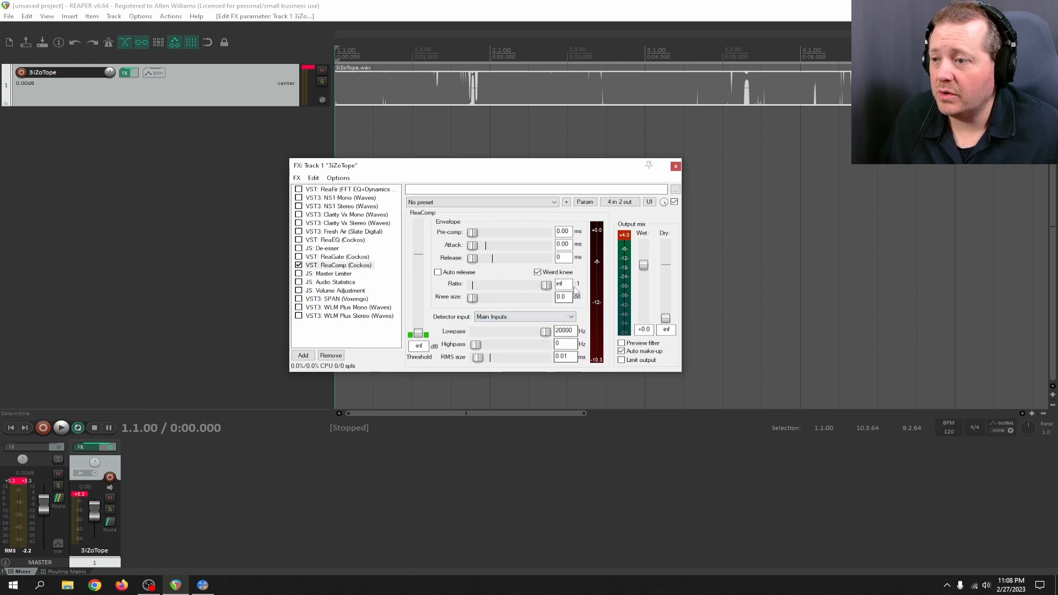
{"action": "left_click", "coordinate": [22, 480]}
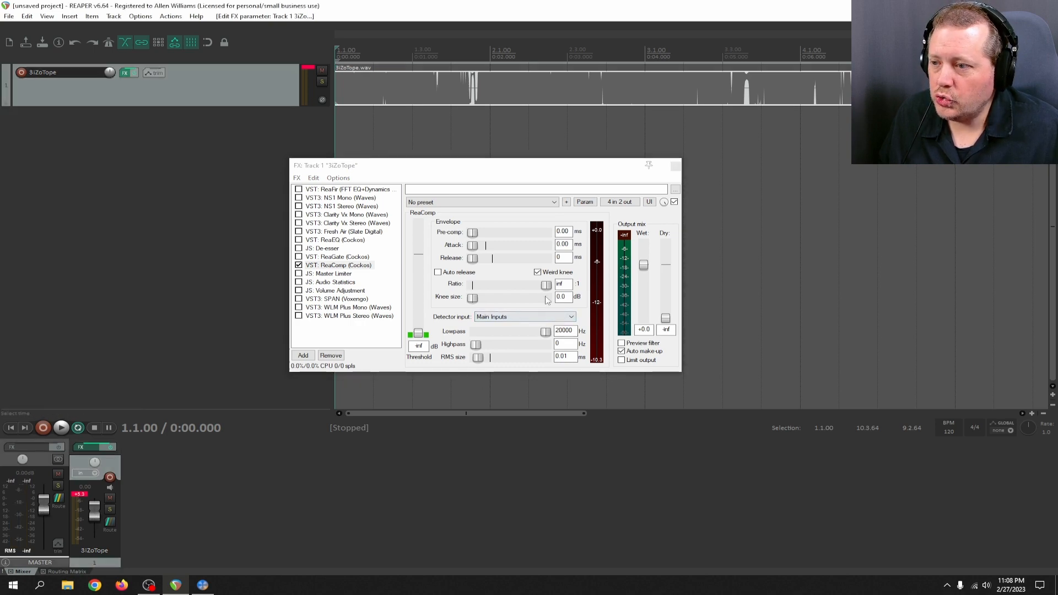
{"action": "left_click", "coordinate": [537, 272]}
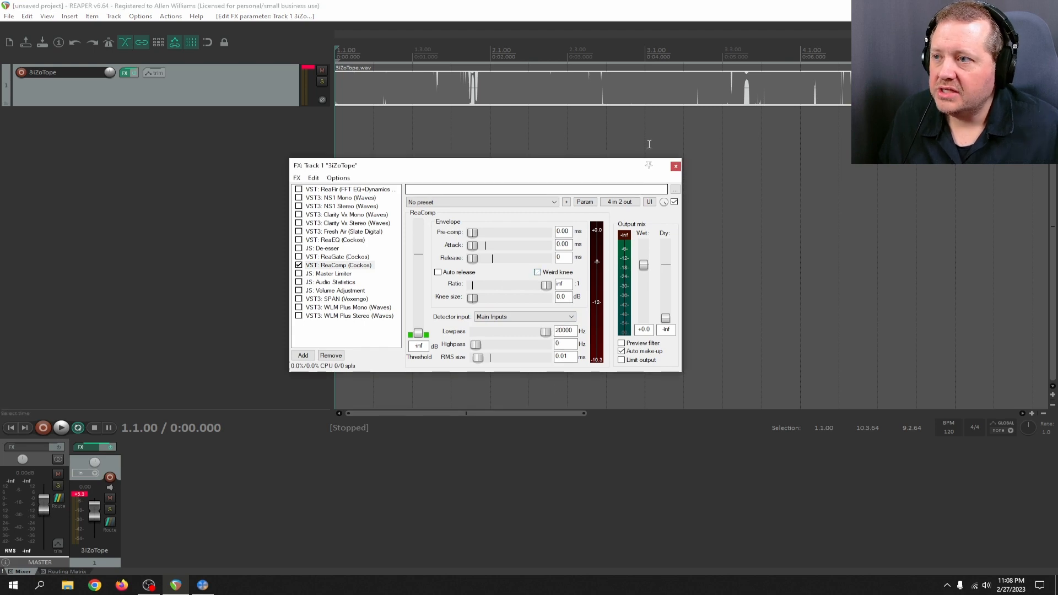
- Play the whole 3iZoTope clip from the start and check the master level with the extreme ReaComp settings
{"action": "left_click", "coordinate": [532, 54]}
{"action": "key", "text": "Home"}
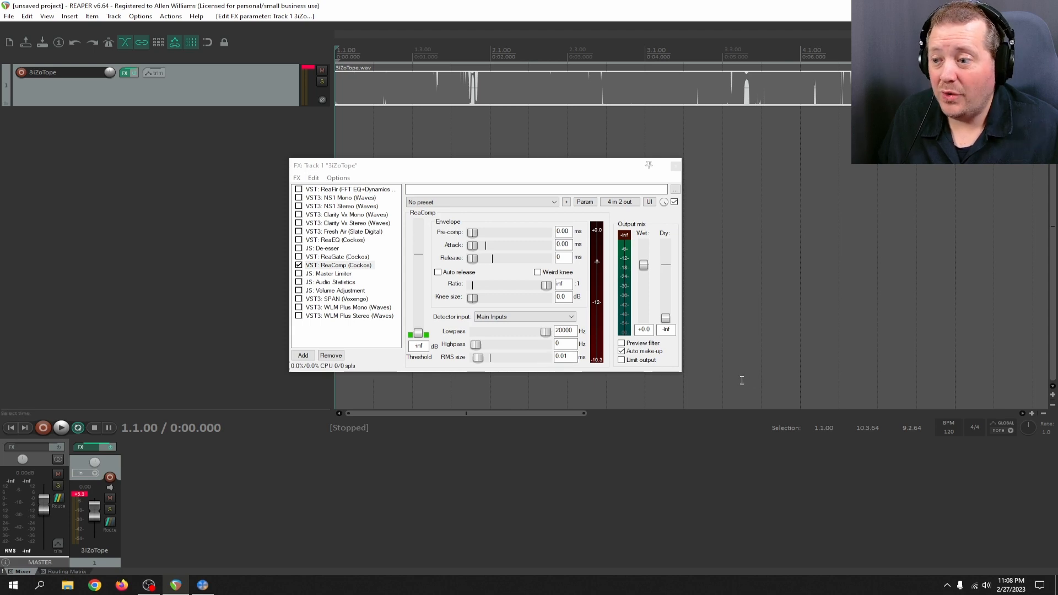
{"action": "scroll", "coordinate": [741, 238], "scroll_direction": "down", "scroll_amount": 4}
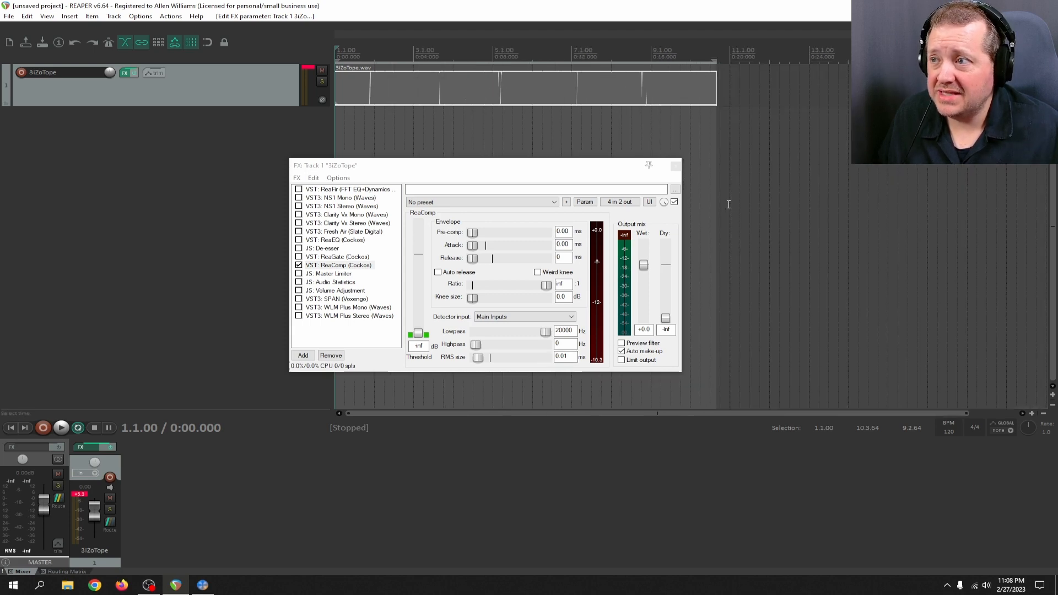
{"action": "key", "text": "space"}
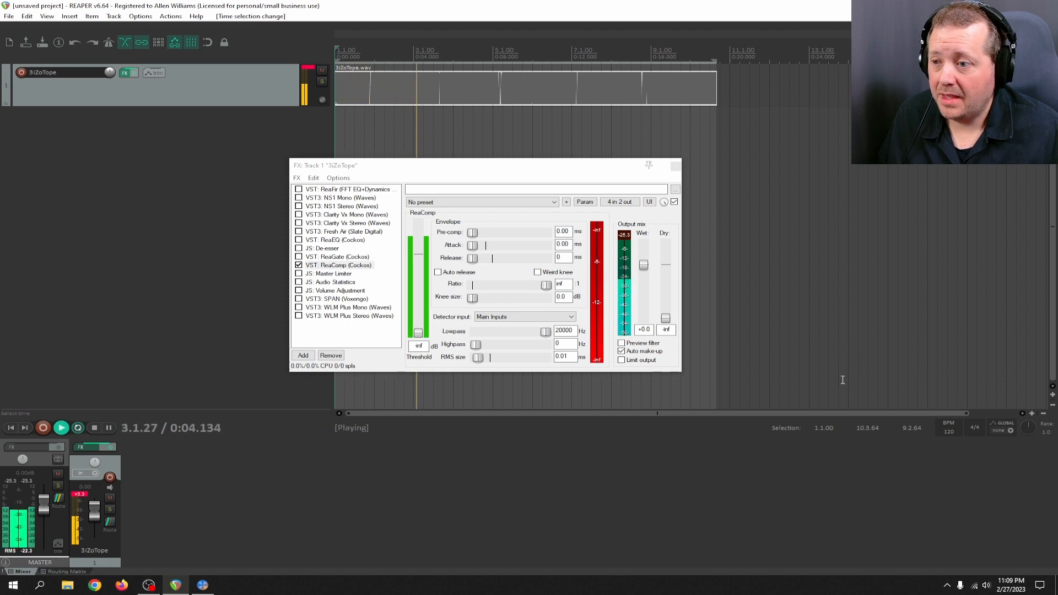
{"action": "key", "text": "space"}
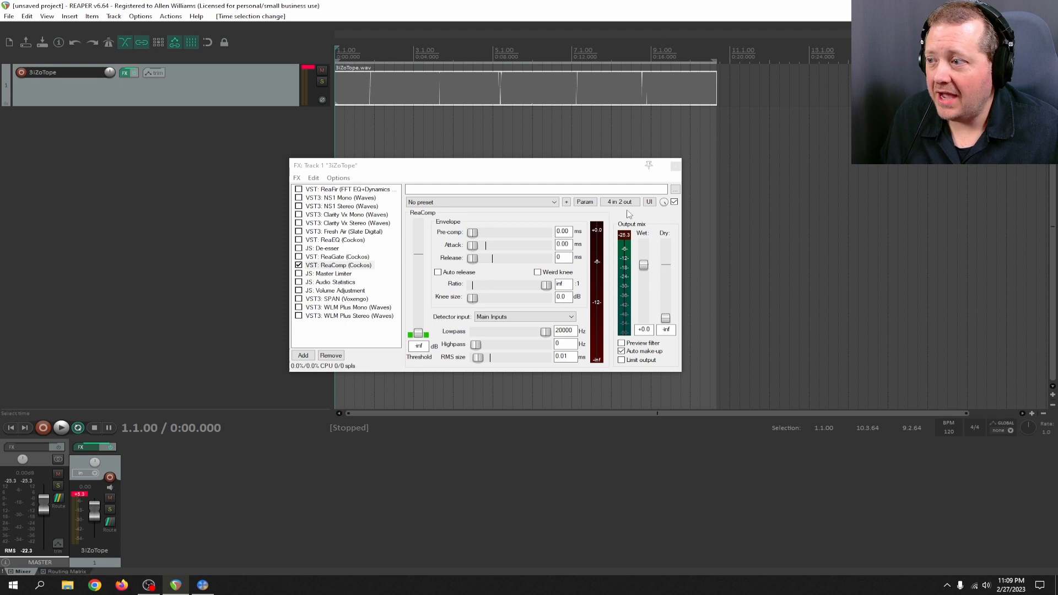
- Normalize the 3iZoTope.wav item to 0.00 dB RMS-I
{"action": "right_click", "coordinate": [579, 89]}
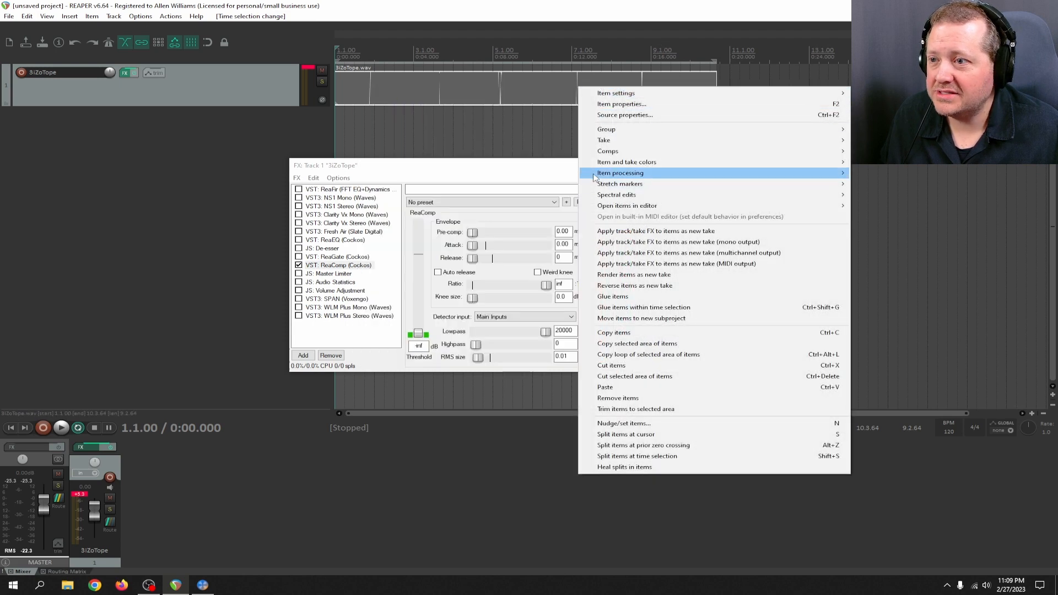
{"action": "mouse_move", "coordinate": [594, 175]}
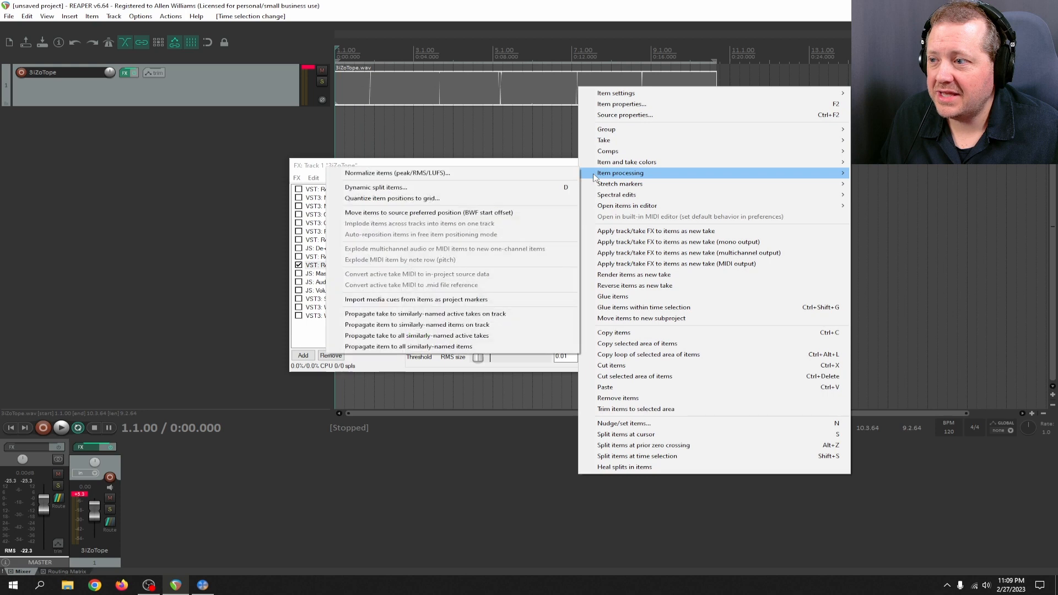
{"action": "left_click", "coordinate": [431, 174]}
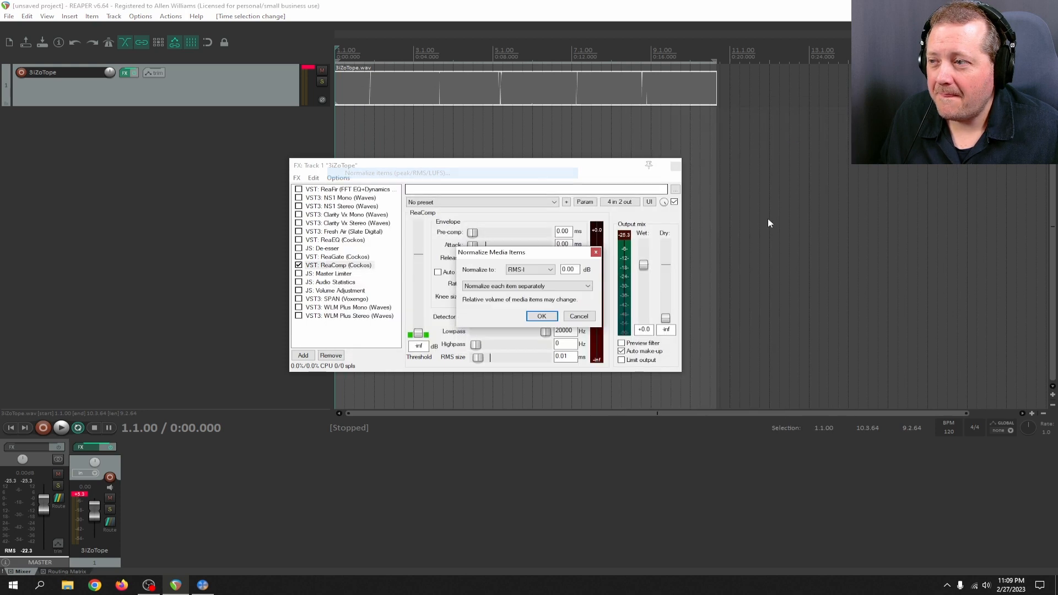
{"action": "left_click", "coordinate": [551, 318]}
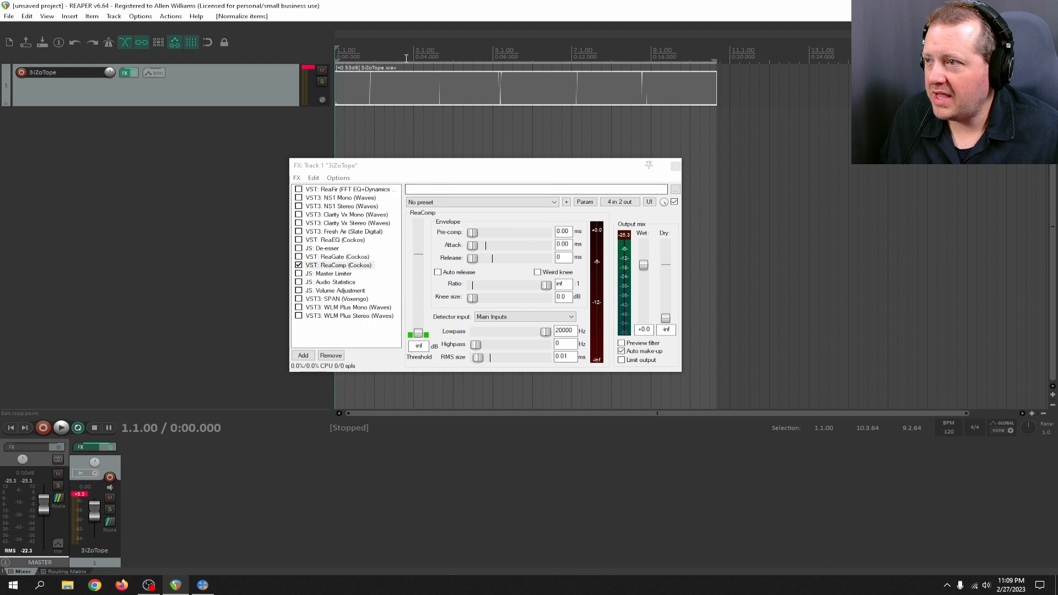
- Play the normalized clip, enable Audio Statistics in the effects chain and float it in its own window beside the chain
{"action": "key", "text": "space"}
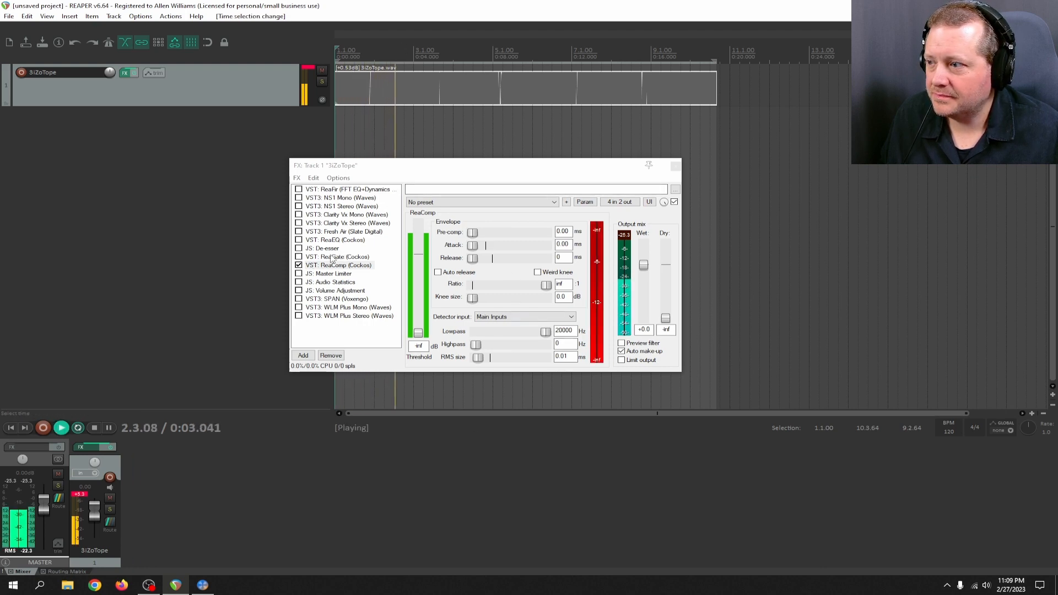
{"action": "left_click", "coordinate": [308, 282]}
{"action": "left_click", "coordinate": [299, 282]}
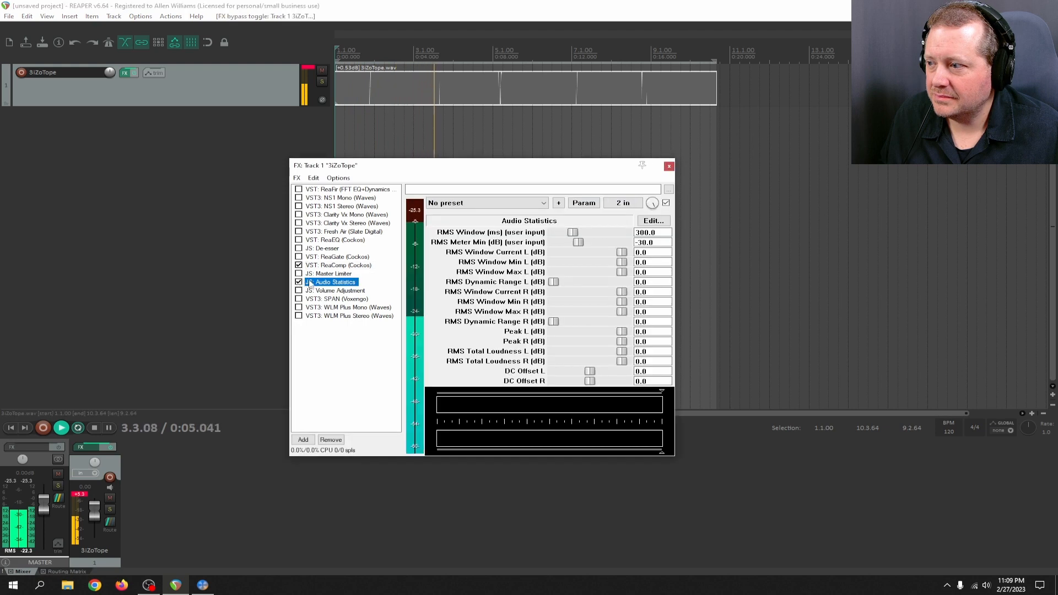
{"action": "double_click", "coordinate": [318, 282]}
{"action": "left_click_drag", "start_coordinate": [490, 182], "coordinate": [911, 184]}
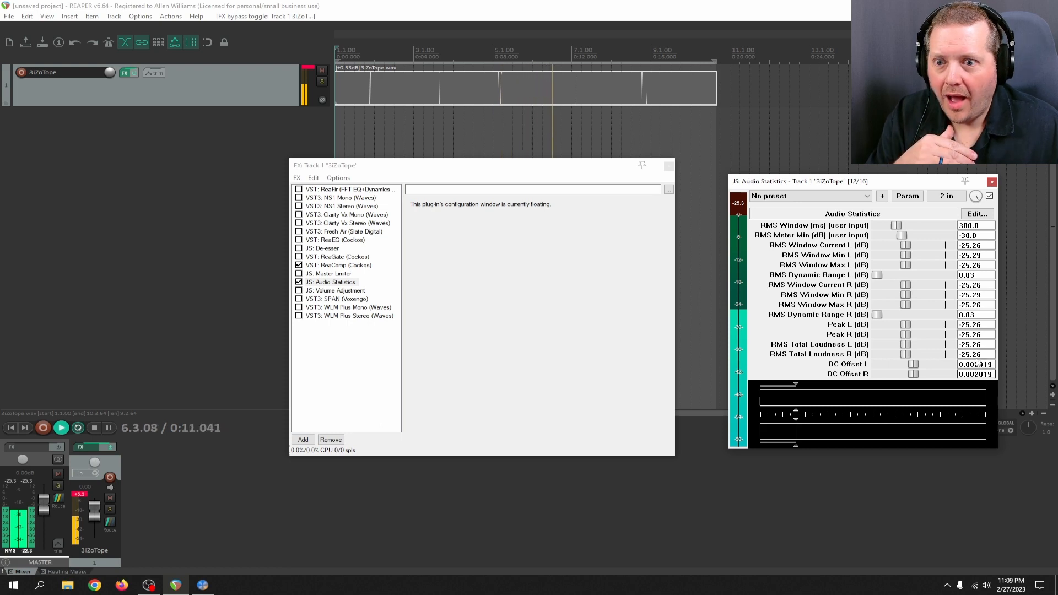
- Replay the clip from the project start to measure its peak and RMS loudness in Audio Statistics
{"action": "key", "text": "space"}
{"action": "double_click", "coordinate": [410, 53]}
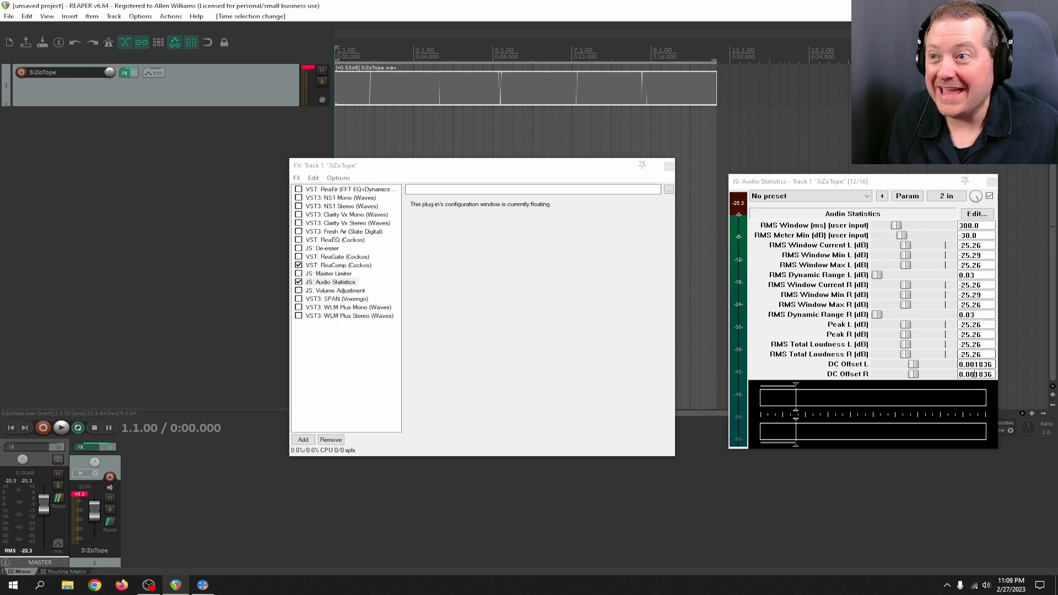
{"action": "key", "text": "space"}
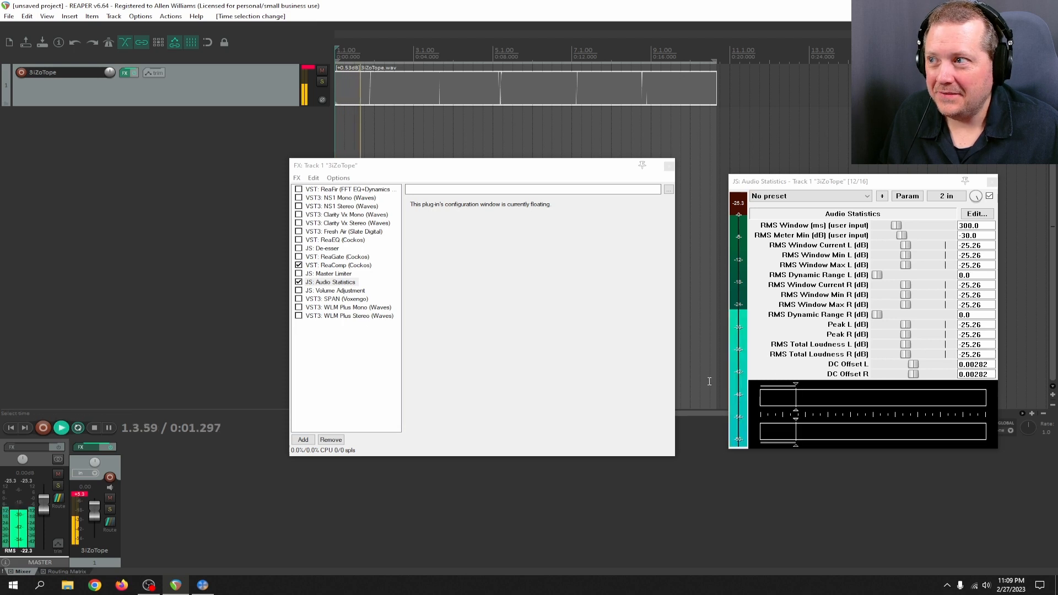
{"action": "key", "text": "space"}
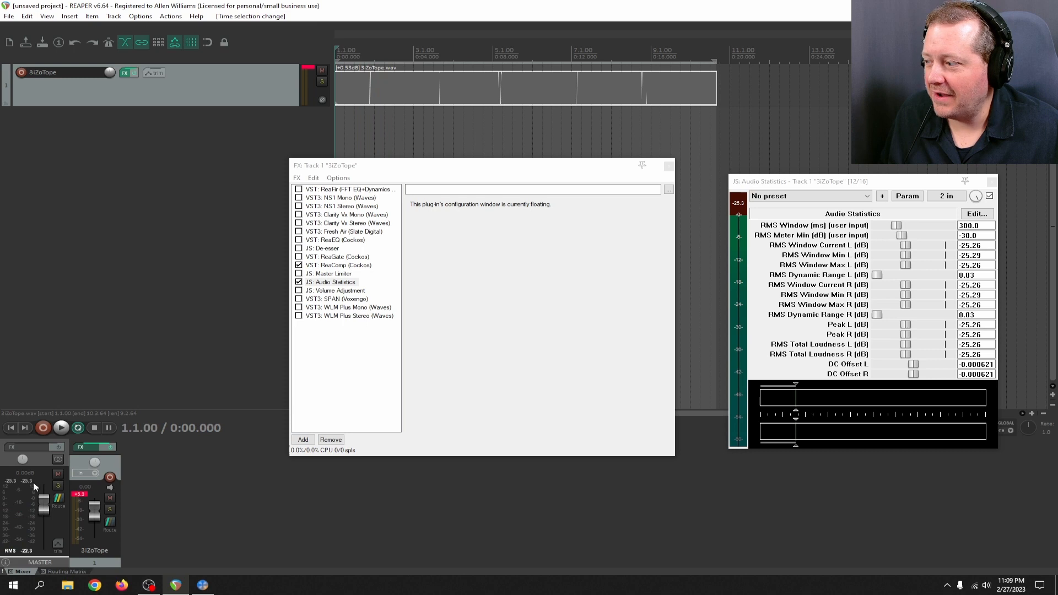
- Set the master track's output volume to 25.25 dB and close its outputs window
{"action": "left_click", "coordinate": [55, 502]}
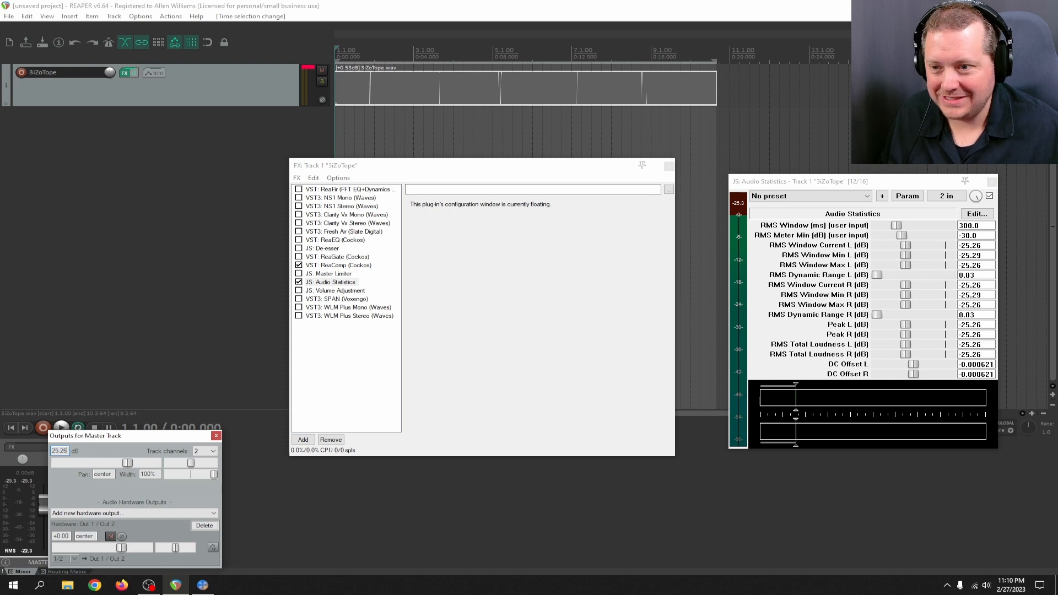
{"action": "key", "text": "Return"}
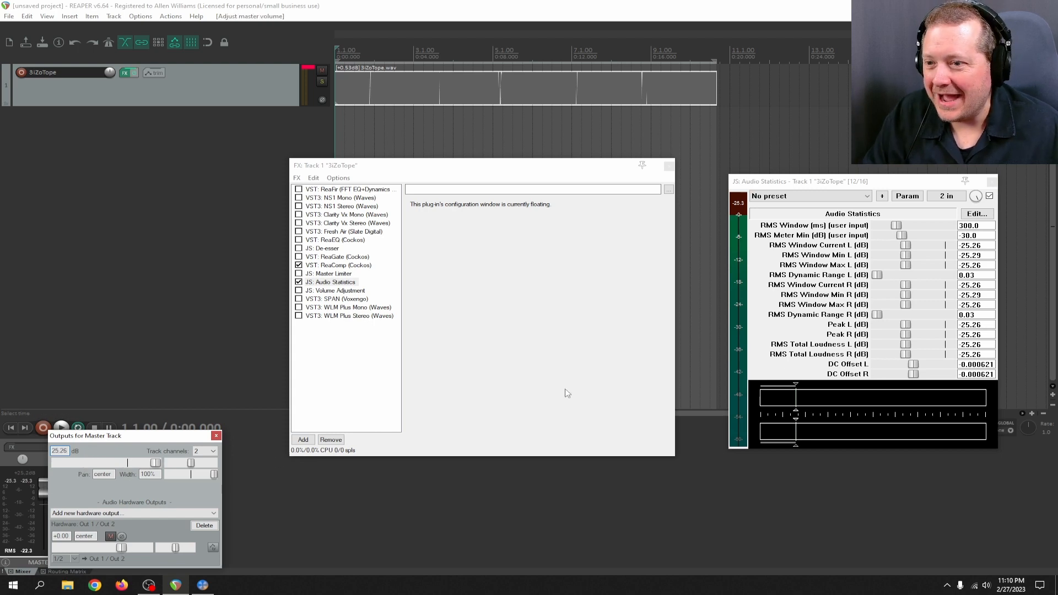
{"action": "left_click", "coordinate": [215, 438]}
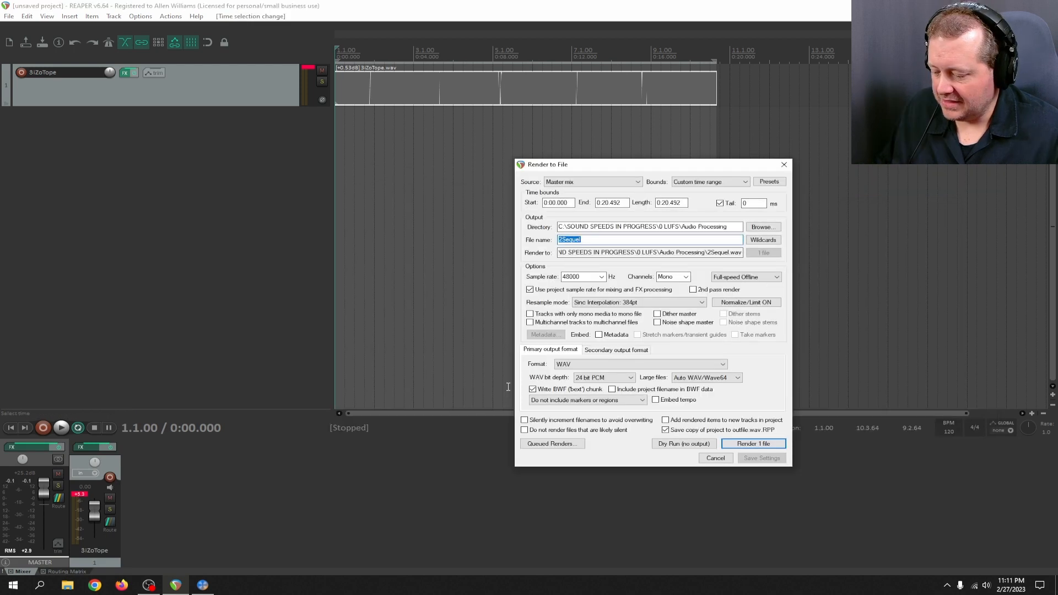
- Name the render file 3TheEnd and disable its normalization and brickwall limit
{"action": "type", "text": "3TheEnd"}
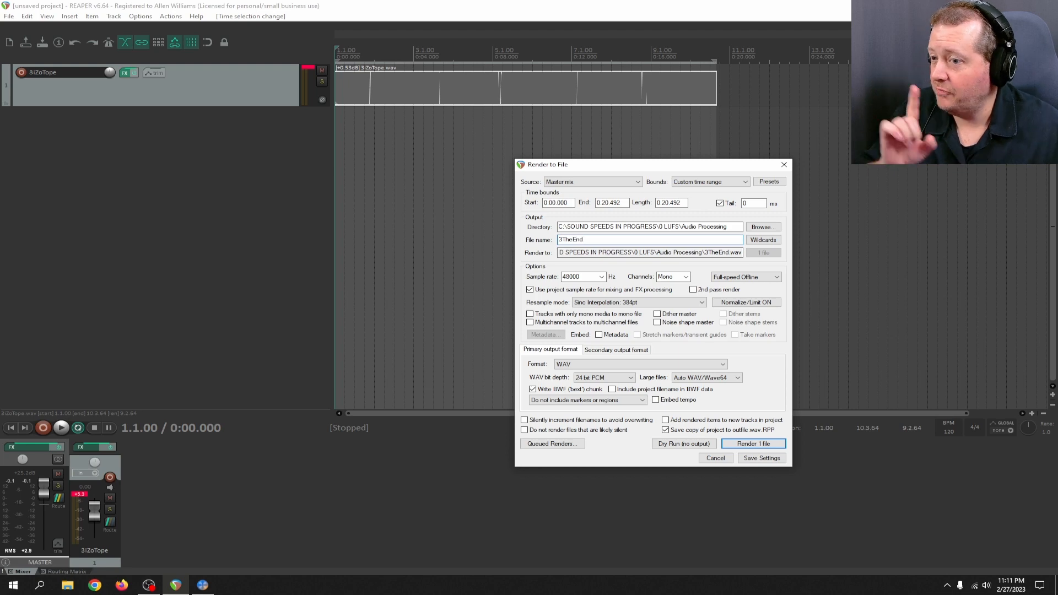
{"action": "left_click", "coordinate": [766, 304]}
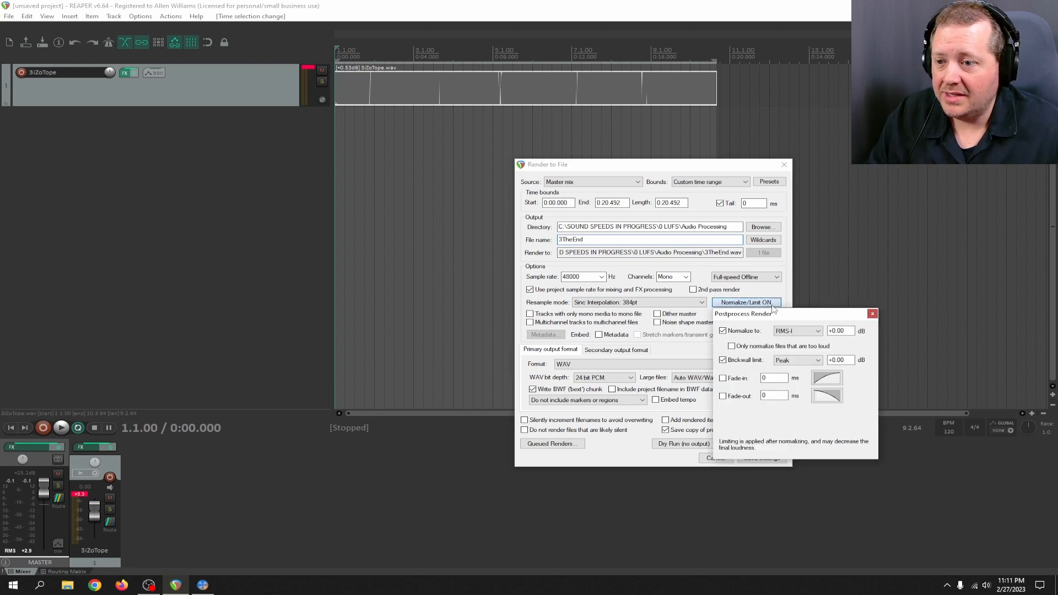
{"action": "left_click", "coordinate": [722, 331]}
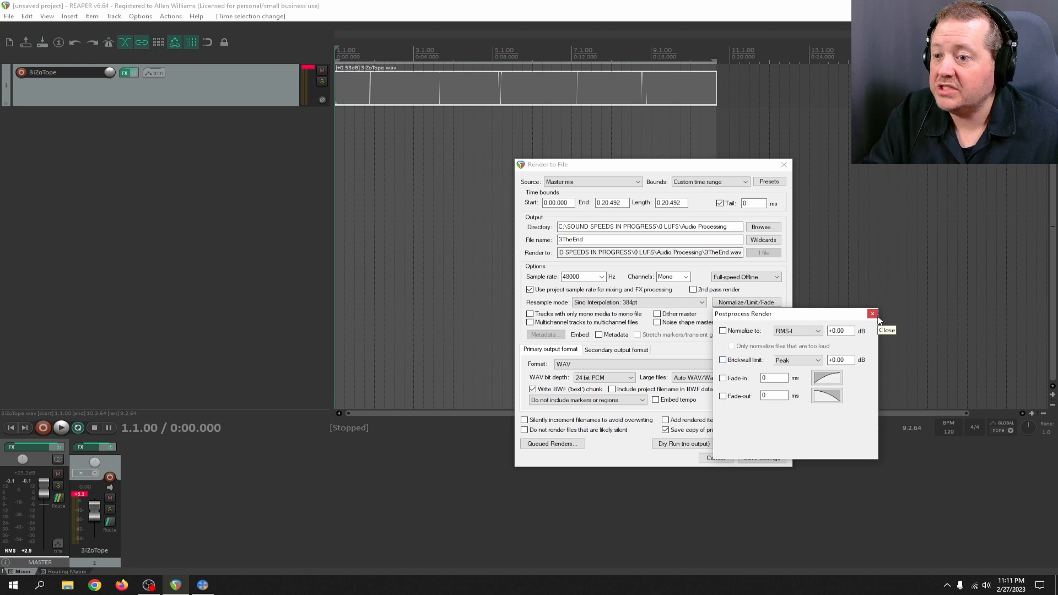
{"action": "left_click", "coordinate": [872, 314]}
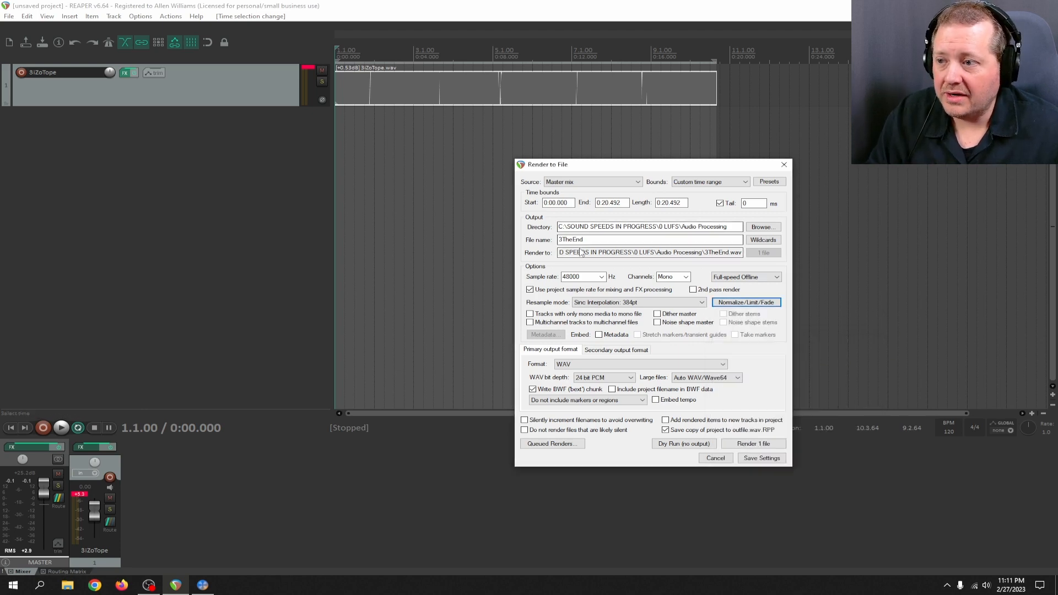
- Disable the render tail, render the master mix to 3TheEnd.wav and close the render report
{"action": "left_click", "coordinate": [720, 203]}
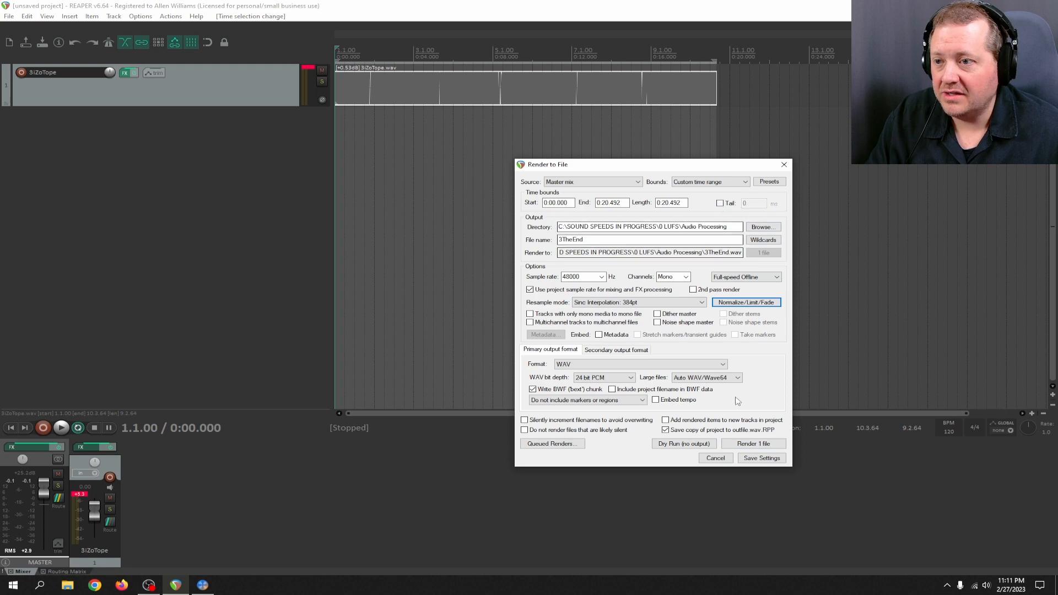
{"action": "left_click", "coordinate": [755, 444]}
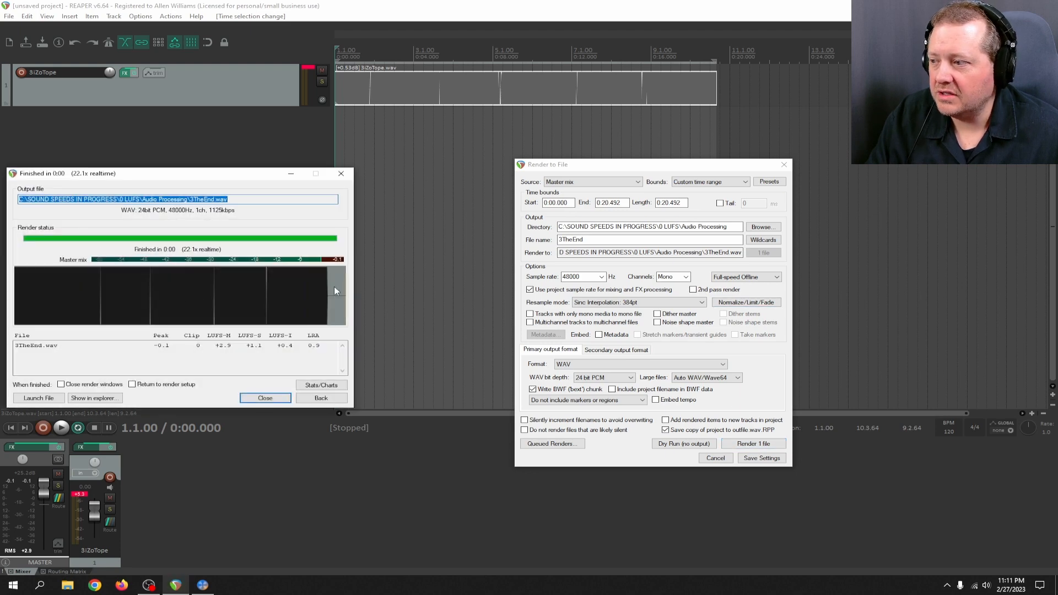
{"action": "left_click", "coordinate": [265, 398]}
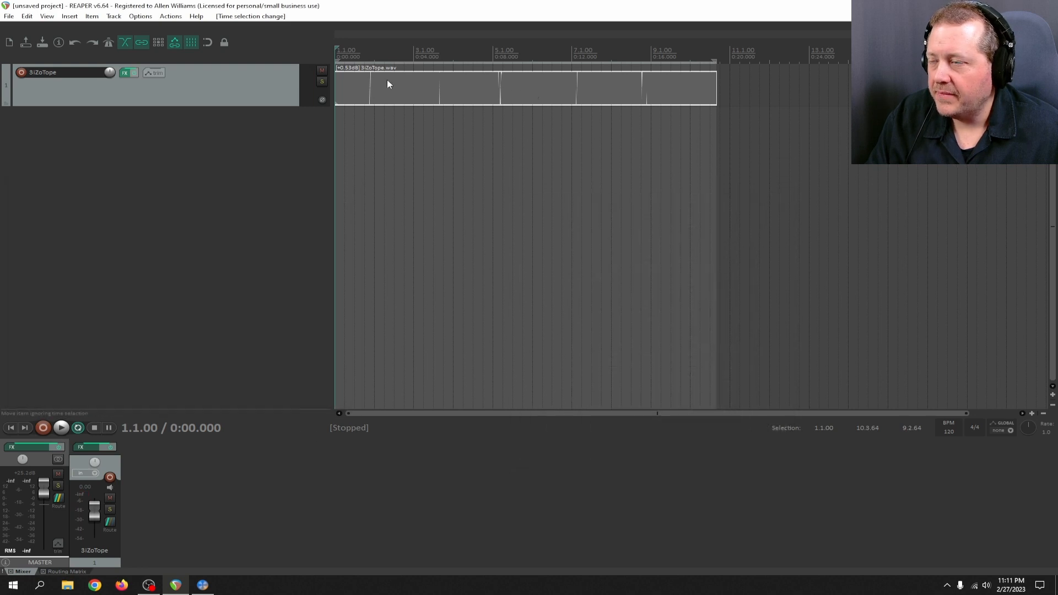
- Remove the 3iZoTope track and clear the time selection
{"action": "right_click", "coordinate": [286, 89]}
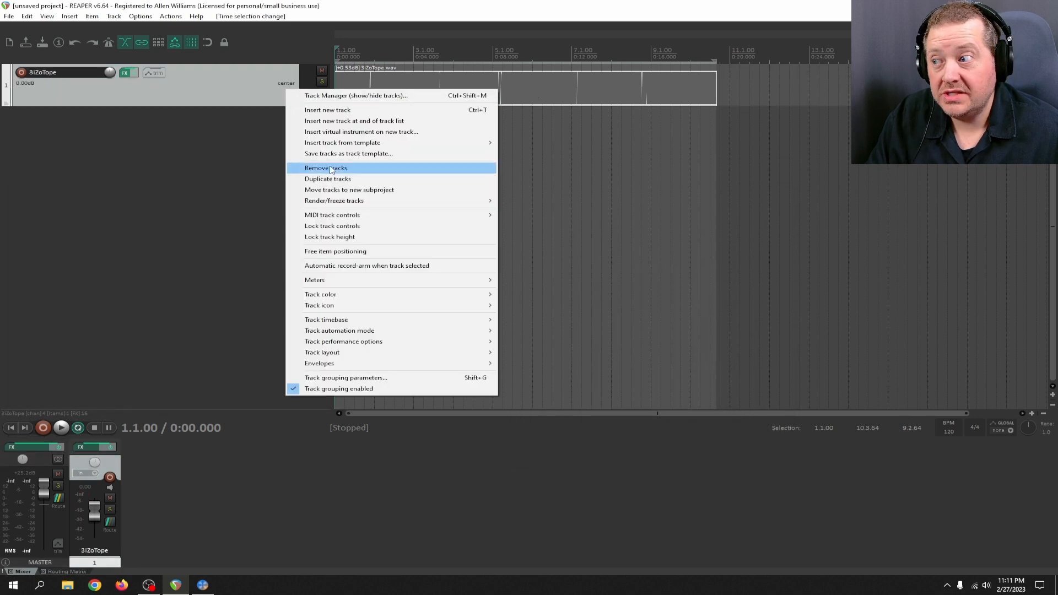
{"action": "left_click", "coordinate": [306, 167]}
{"action": "left_click", "coordinate": [383, 42]}
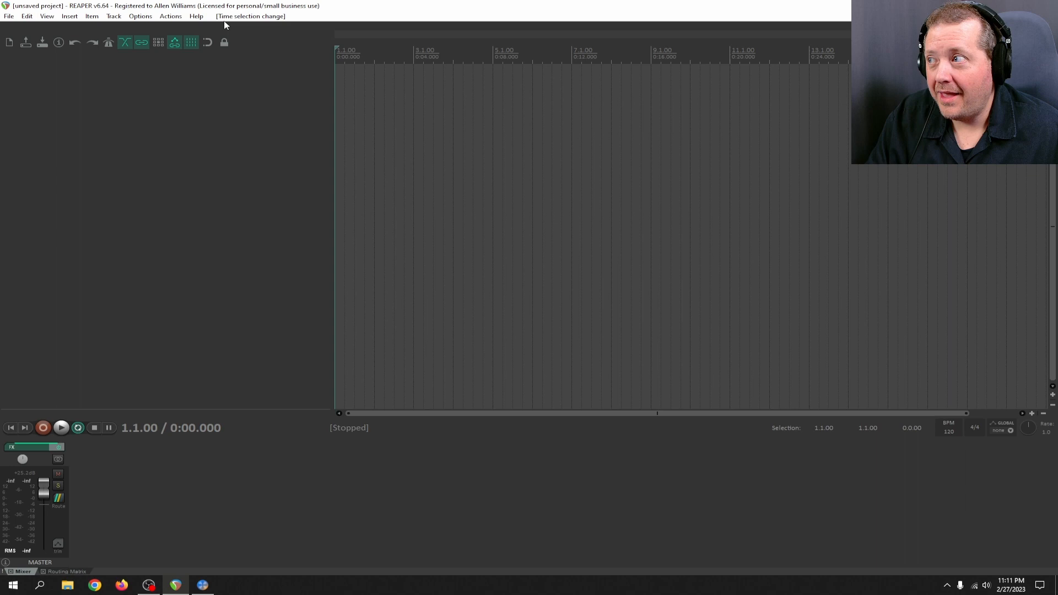
- Import 3TheEnd.wav from the Audio Processing folder into the empty project
{"action": "left_click", "coordinate": [76, 16]}
{"action": "left_click", "coordinate": [78, 28]}
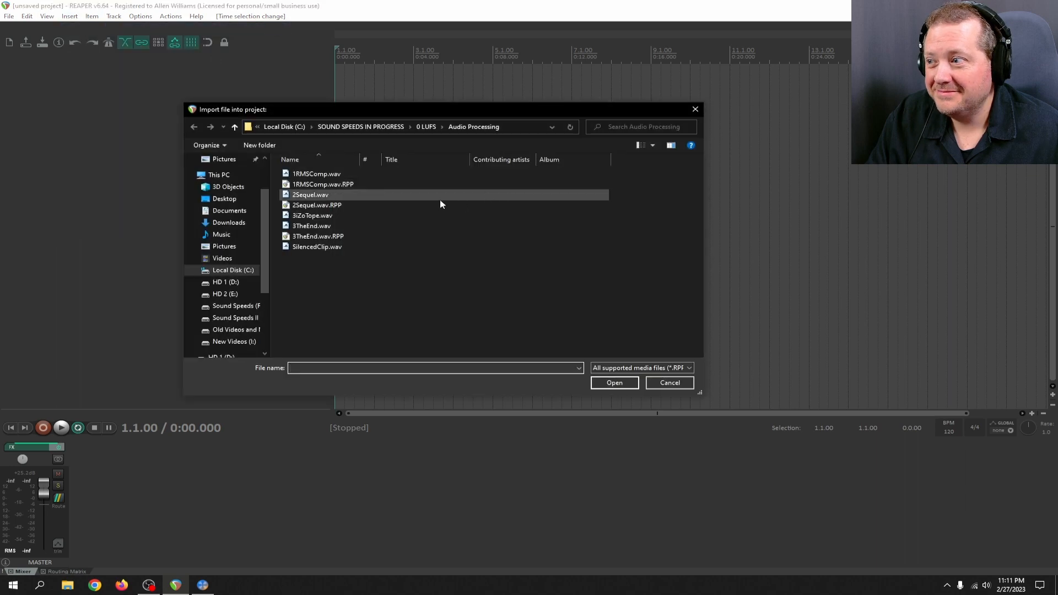
{"action": "left_click", "coordinate": [318, 231]}
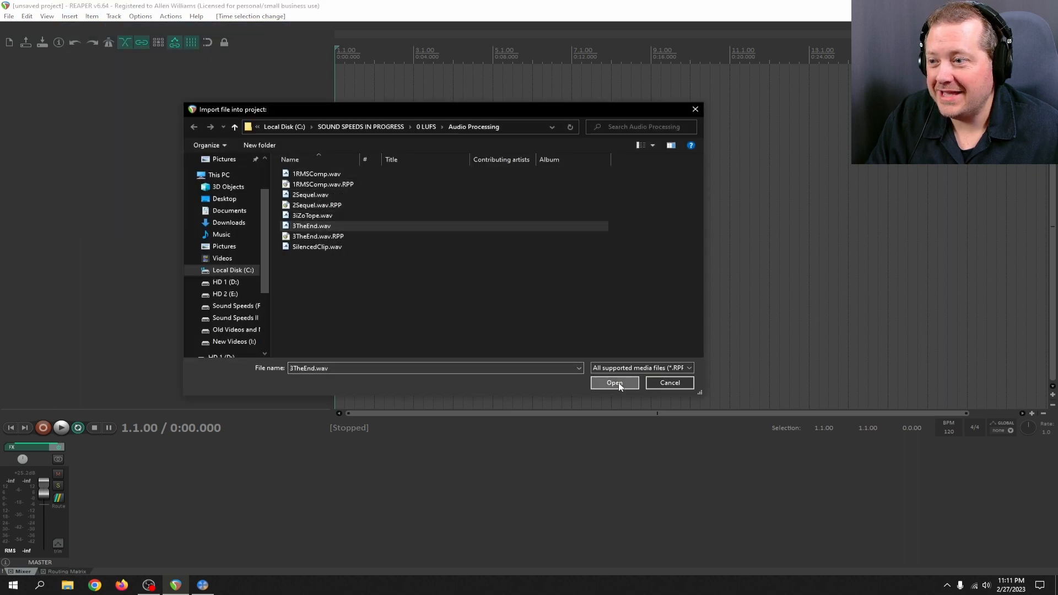
{"action": "left_click", "coordinate": [614, 383]}
- Reset the master track's output volume to 0 dB and close its outputs window
{"action": "left_click", "coordinate": [57, 497]}
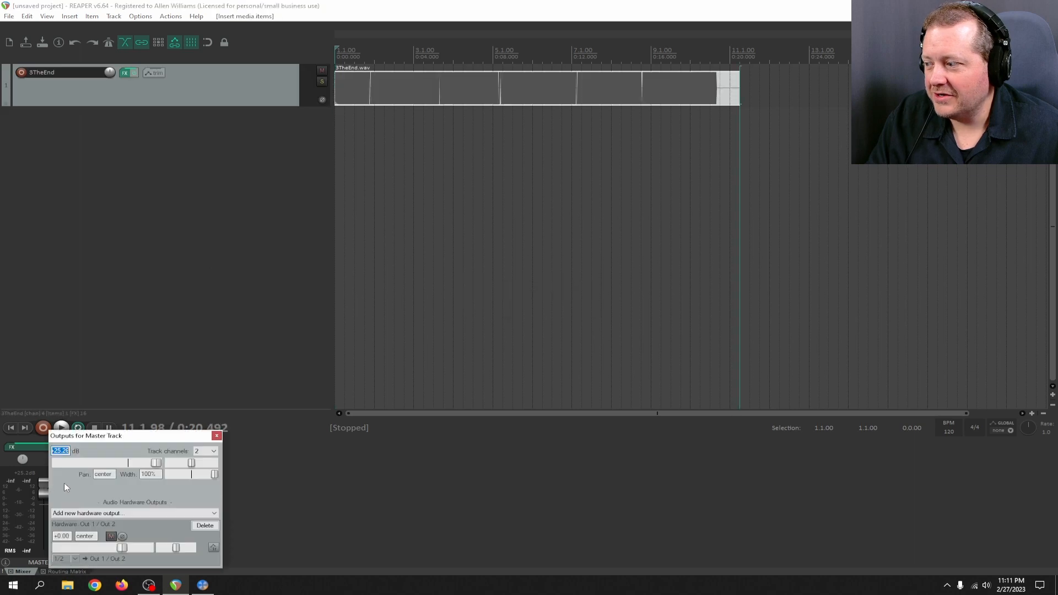
{"action": "type", "text": "0"}
{"action": "key", "text": "Return"}
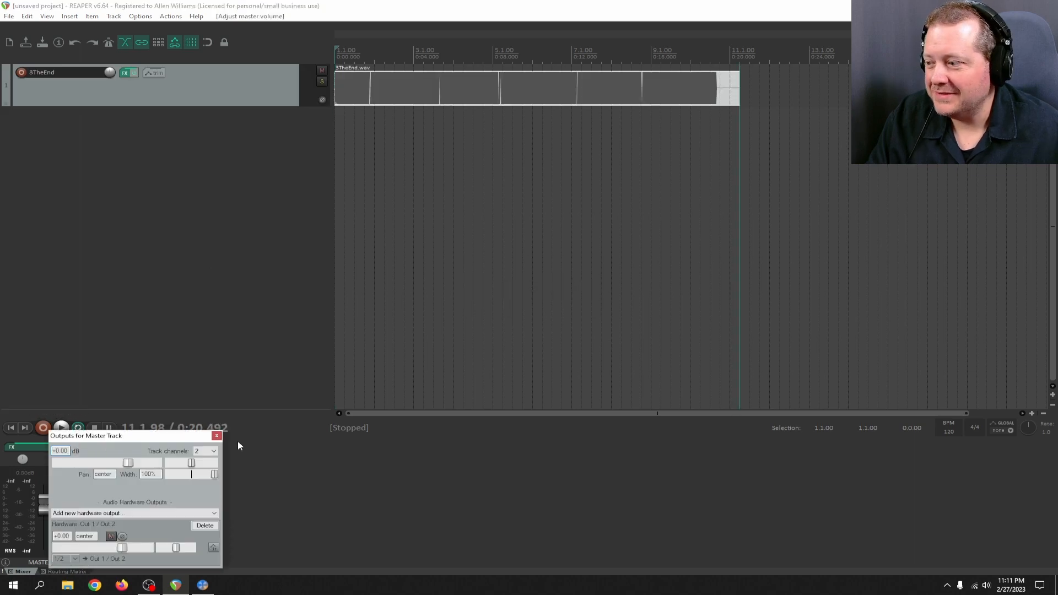
{"action": "left_click", "coordinate": [217, 436]}
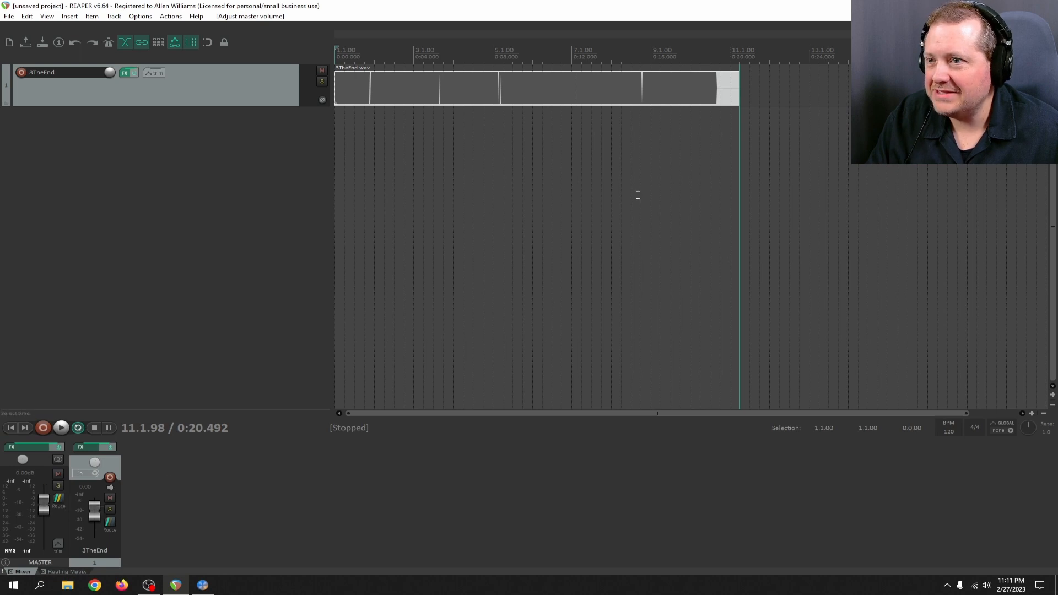
- Trim the silent tail off the end of the 3TheEnd clip, right up to where the audio stops
{"action": "left_click", "coordinate": [717, 82]}
{"action": "scroll", "coordinate": [717, 83], "scroll_direction": "up", "scroll_amount": 5}
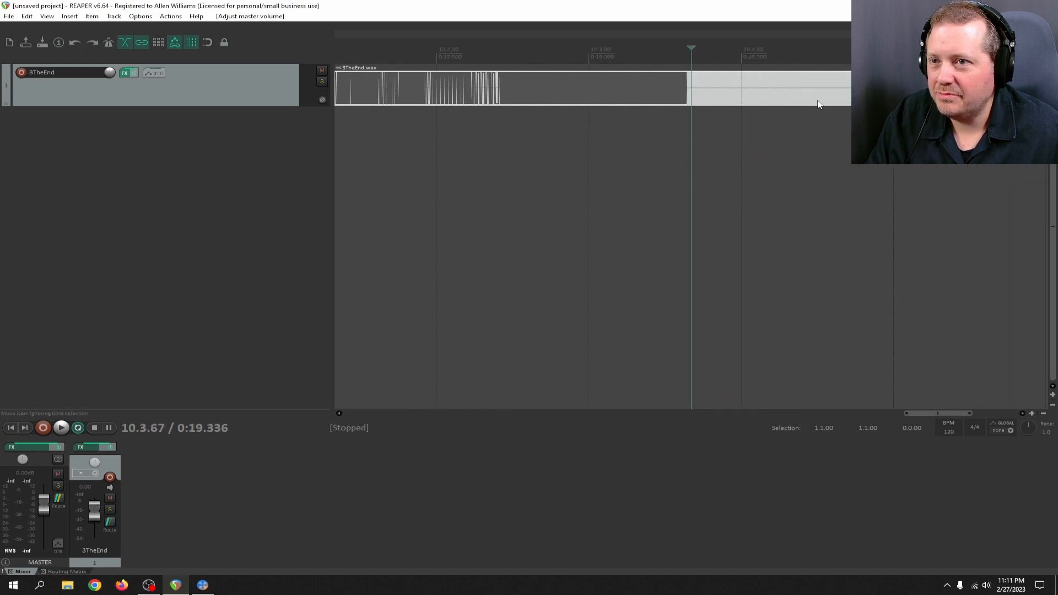
{"action": "left_click_drag", "start_coordinate": [817, 93], "coordinate": [695, 97]}
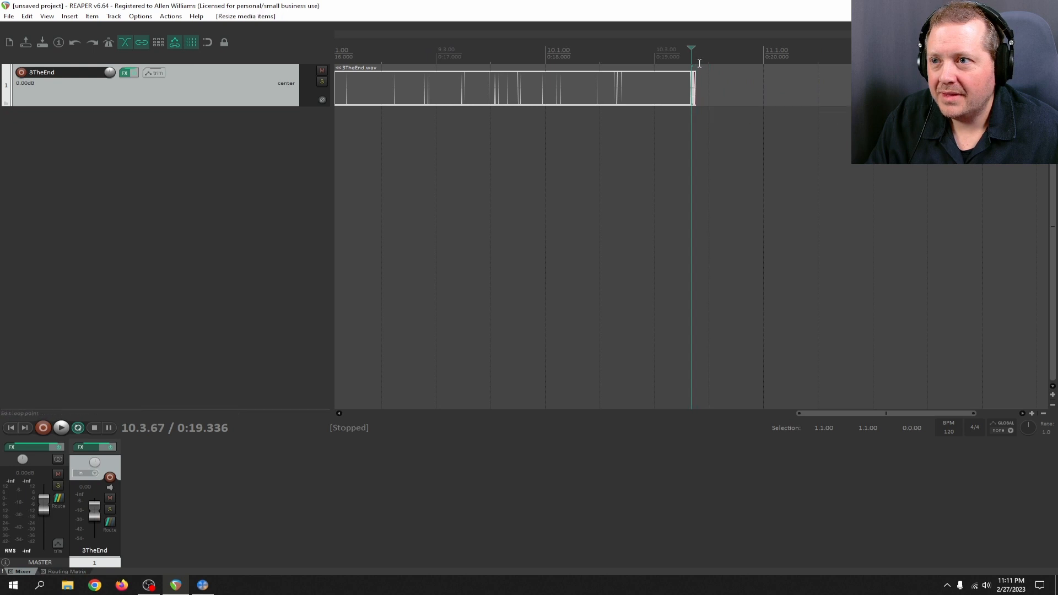
{"action": "scroll", "coordinate": [698, 65], "scroll_direction": "up", "scroll_amount": 7}
{"action": "left_click_drag", "start_coordinate": [762, 85], "coordinate": [653, 111]}
{"action": "left_click", "coordinate": [652, 59]}
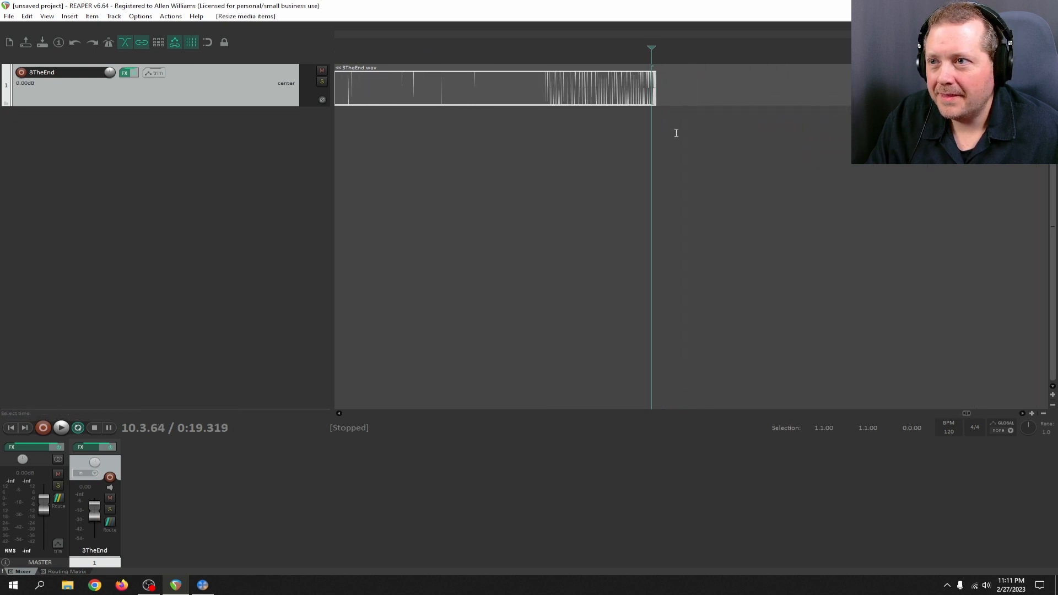
{"action": "scroll", "coordinate": [675, 127], "scroll_direction": "up", "scroll_amount": 8}
{"action": "left_click_drag", "start_coordinate": [752, 96], "coordinate": [712, 99]}
- Examine the 3TheEnd waveform at sample level near its end for clipping and squared-off peaks
{"action": "scroll", "coordinate": [607, 91], "scroll_direction": "down", "scroll_amount": 6}
{"action": "left_click", "coordinate": [503, 60]}
{"action": "scroll", "coordinate": [643, 91], "scroll_direction": "up", "scroll_amount": 4}
{"action": "scroll", "coordinate": [650, 92], "scroll_direction": "up", "scroll_amount": 4}
{"action": "scroll", "coordinate": [652, 92], "scroll_direction": "down", "scroll_amount": 8}
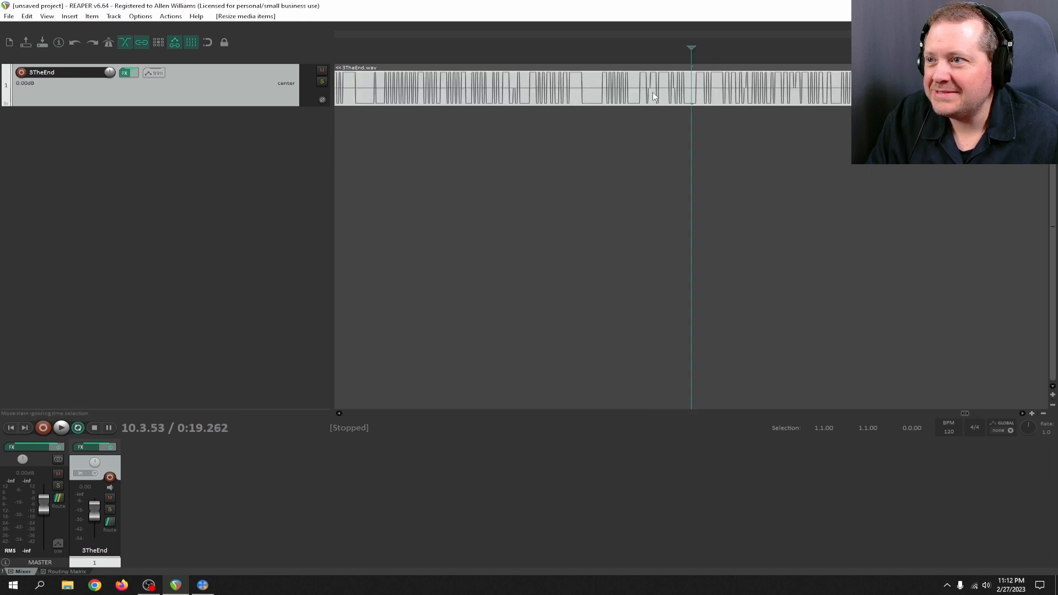
{"action": "scroll", "coordinate": [616, 87], "scroll_direction": "down", "scroll_amount": 2}
{"action": "left_click", "coordinate": [501, 56]}
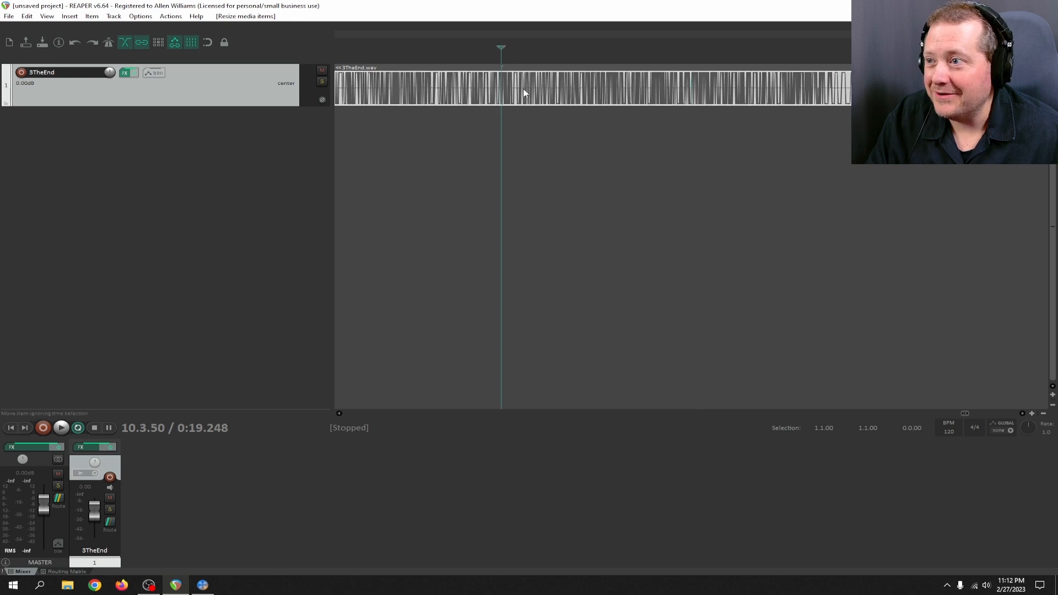
{"action": "scroll", "coordinate": [537, 95], "scroll_direction": "up", "scroll_amount": 8}
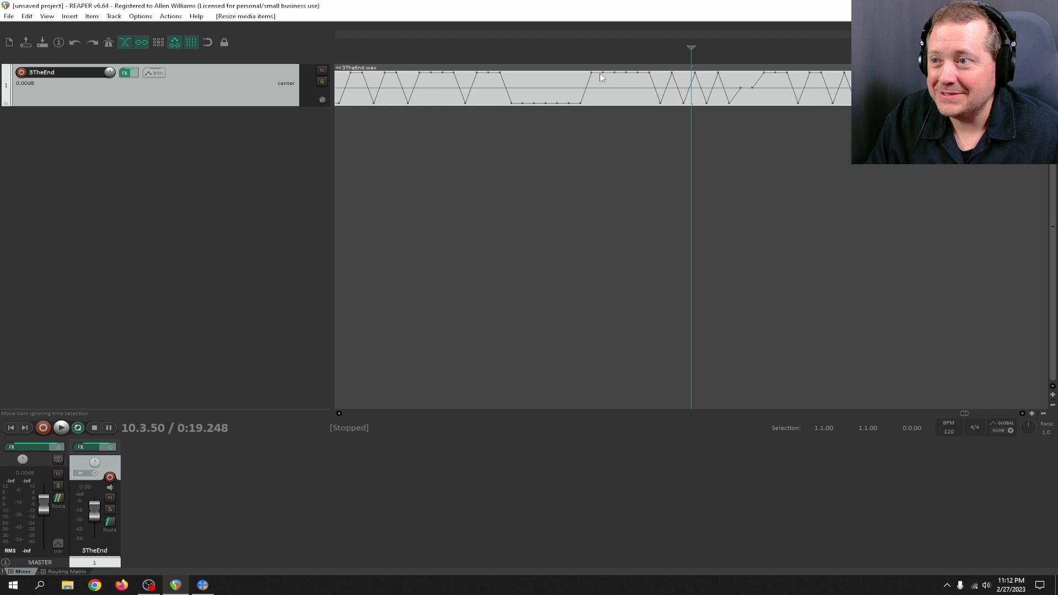
{"action": "scroll", "coordinate": [676, 128], "scroll_direction": "down", "scroll_amount": 4}
{"action": "scroll", "coordinate": [542, 110], "scroll_direction": "down", "scroll_amount": 3}
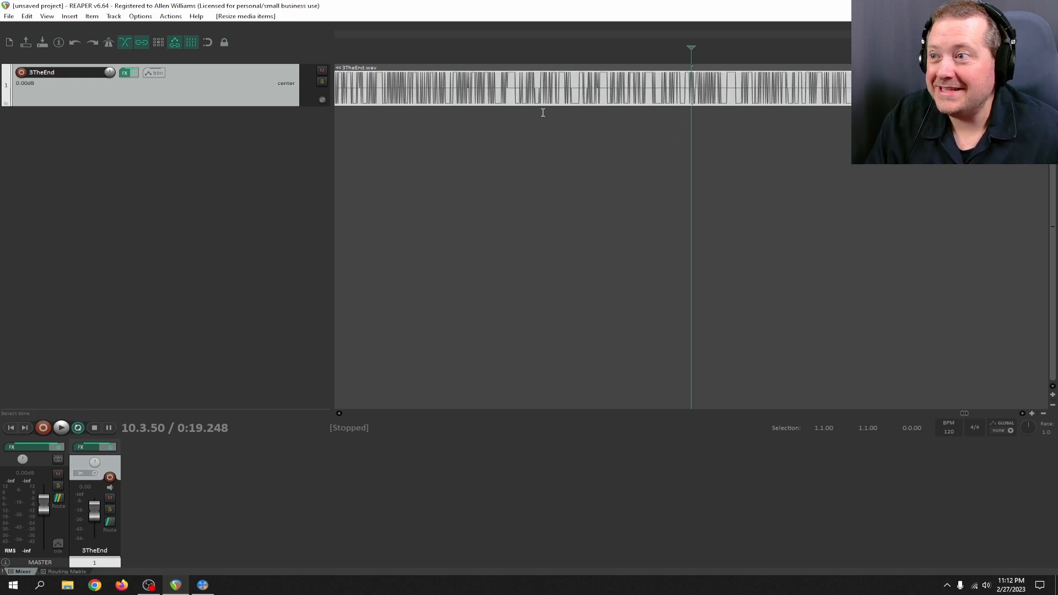
{"action": "scroll", "coordinate": [606, 109], "scroll_direction": "down", "scroll_amount": 3}
{"action": "left_click", "coordinate": [451, 59]}
{"action": "scroll", "coordinate": [484, 123], "scroll_direction": "up", "scroll_amount": 8}
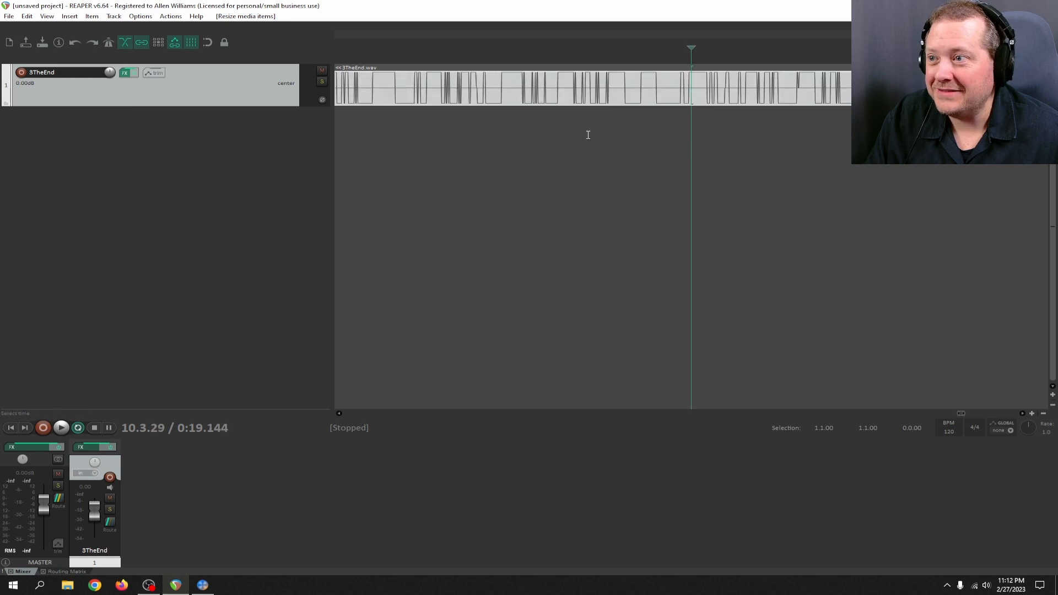
{"action": "scroll", "coordinate": [664, 127], "scroll_direction": "down", "scroll_amount": 3}
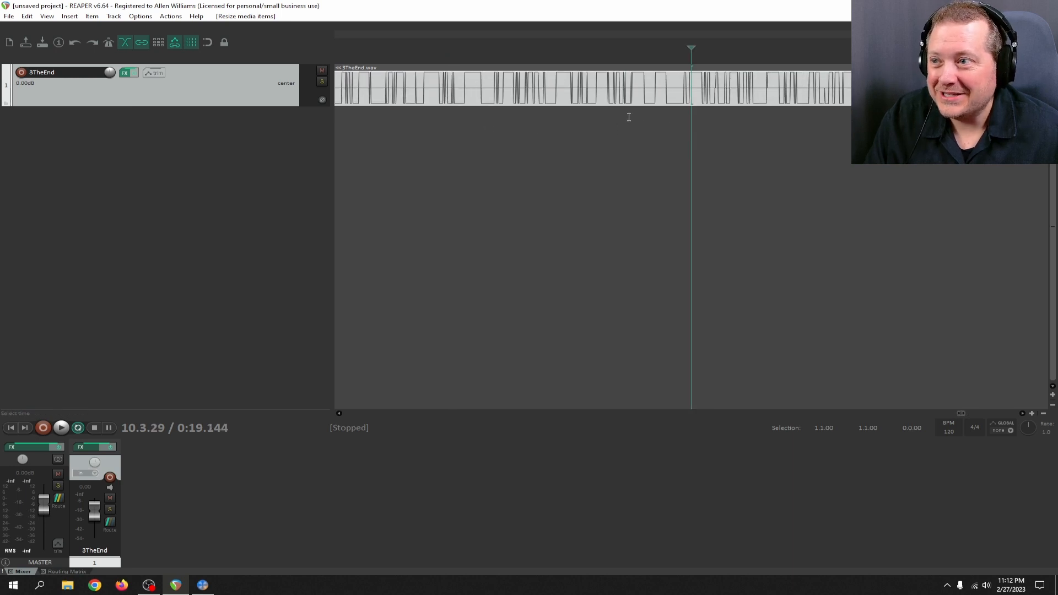
{"action": "scroll", "coordinate": [639, 117], "scroll_direction": "down", "scroll_amount": 8}
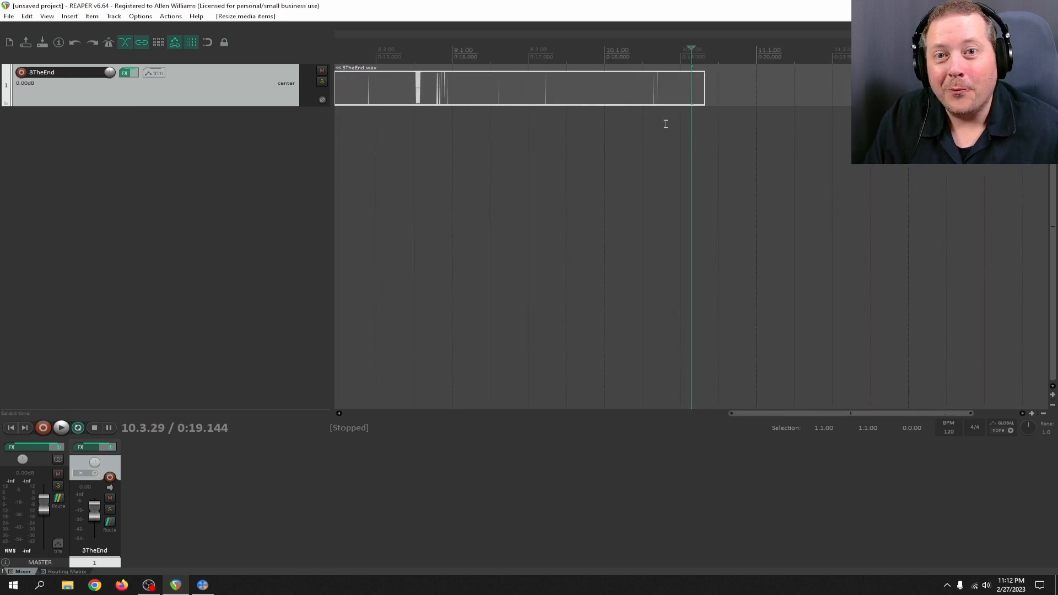
- Set the time selection to the 3TheEnd clip and display Audio Statistics from the track's FX chain beside the track list
{"action": "double_click", "coordinate": [513, 55]}
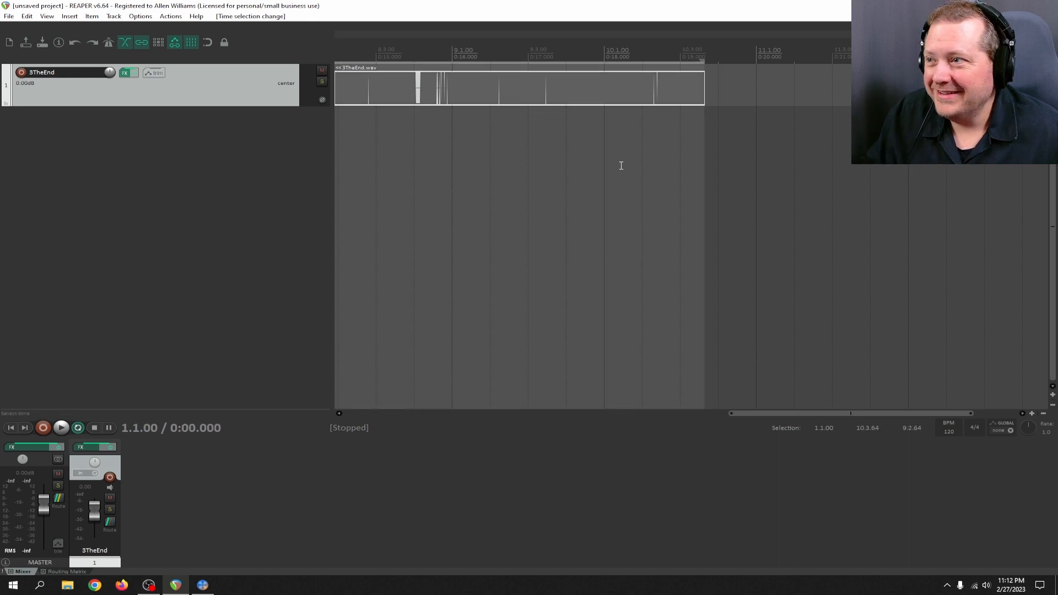
{"action": "left_click", "coordinate": [127, 73]}
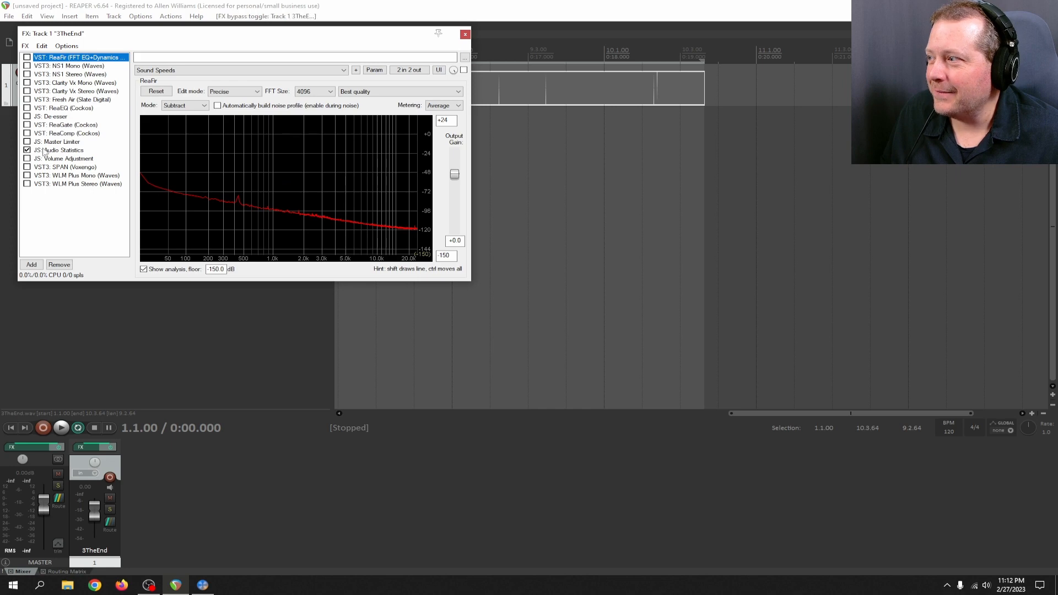
{"action": "left_click", "coordinate": [26, 150]}
{"action": "left_click_drag", "start_coordinate": [231, 34], "coordinate": [634, 168]}
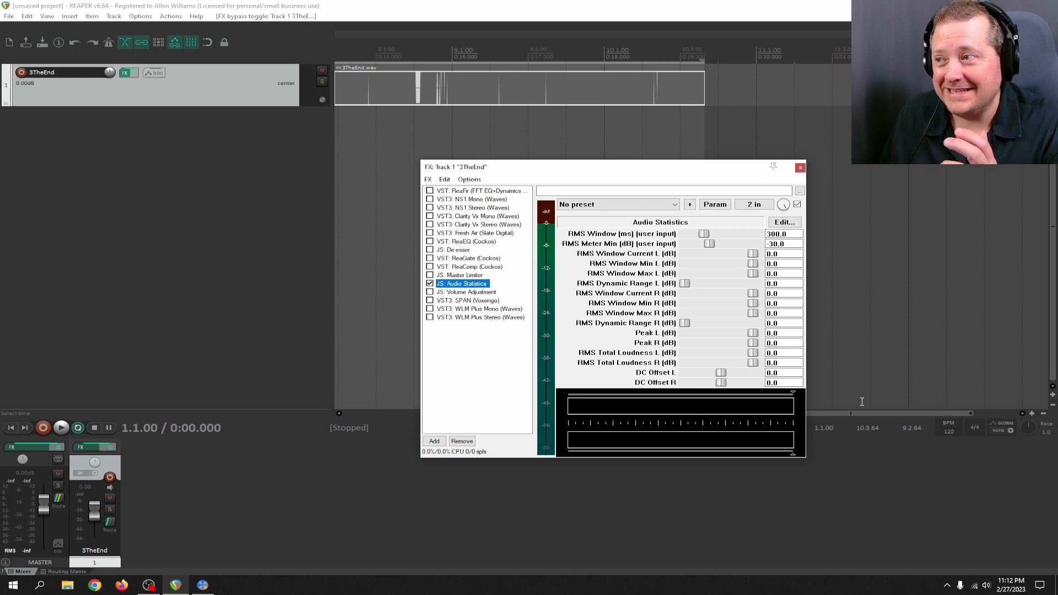
- Play the whole 3TheEnd clip to measure its peak and RMS total loudness
{"action": "key", "text": "space"}
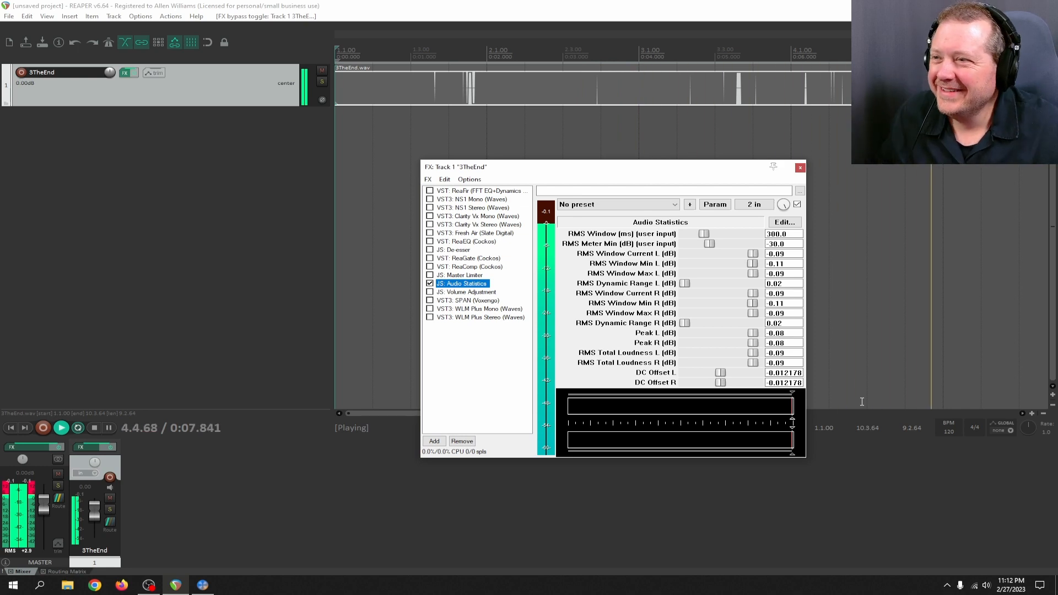
{"action": "scroll", "coordinate": [689, 135], "scroll_direction": "down", "scroll_amount": 5}
{"action": "scroll", "coordinate": [689, 136], "scroll_direction": "up", "scroll_amount": 4}
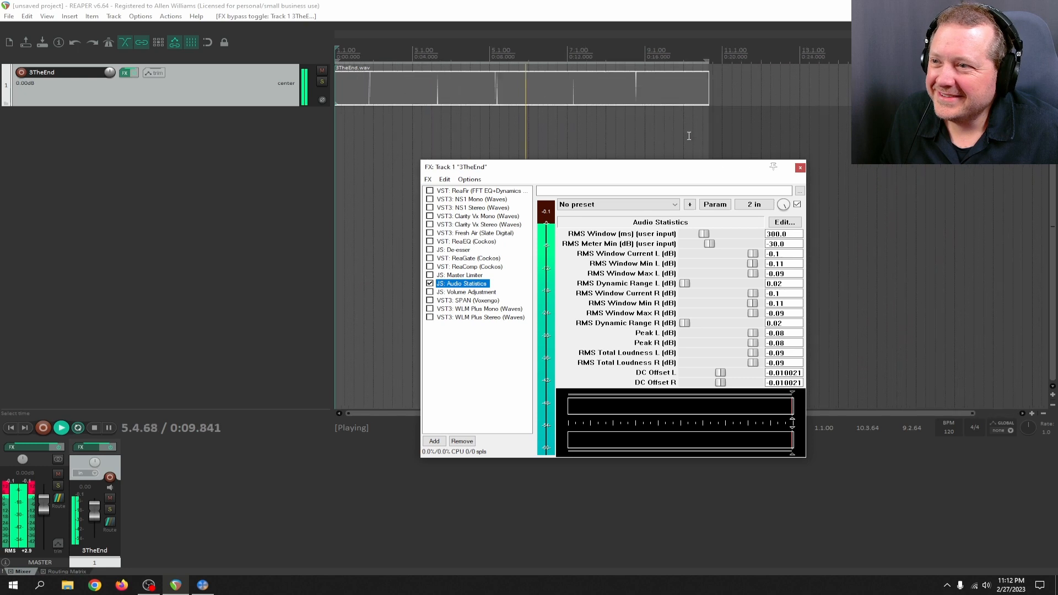
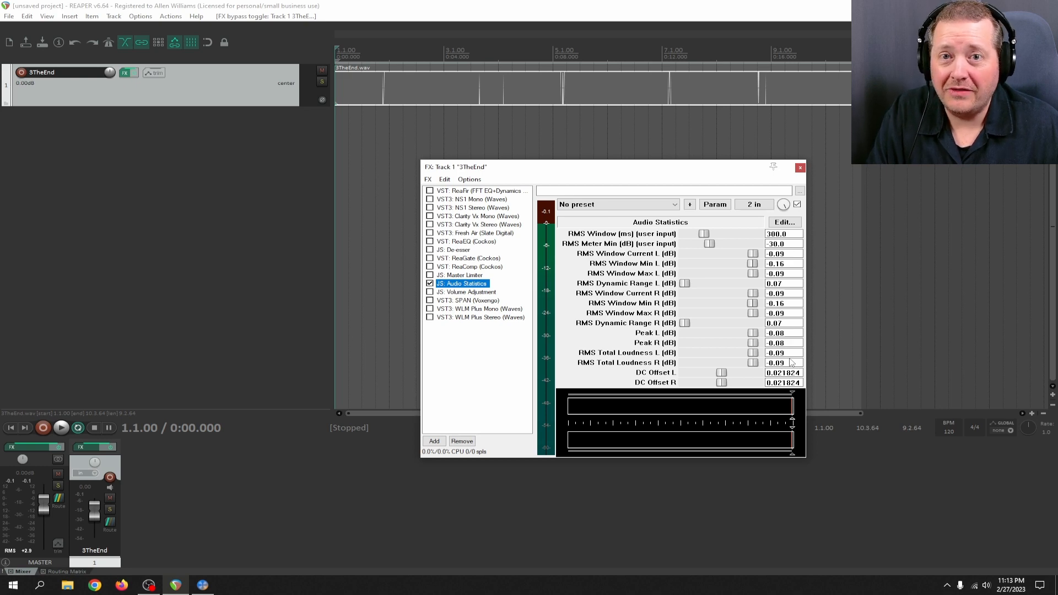
- Set the master track's output volume to 0.08 dB, after trying 0.1 dB, and close its outputs window
{"action": "left_click", "coordinate": [57, 500]}
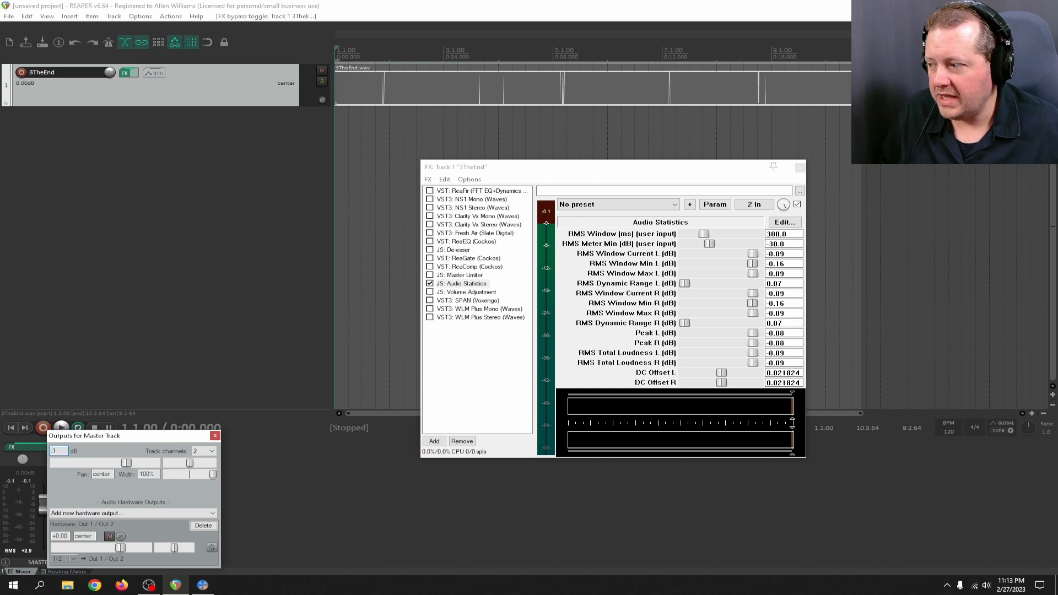
{"action": "type", "text": "1"}
{"action": "key", "text": "Return"}
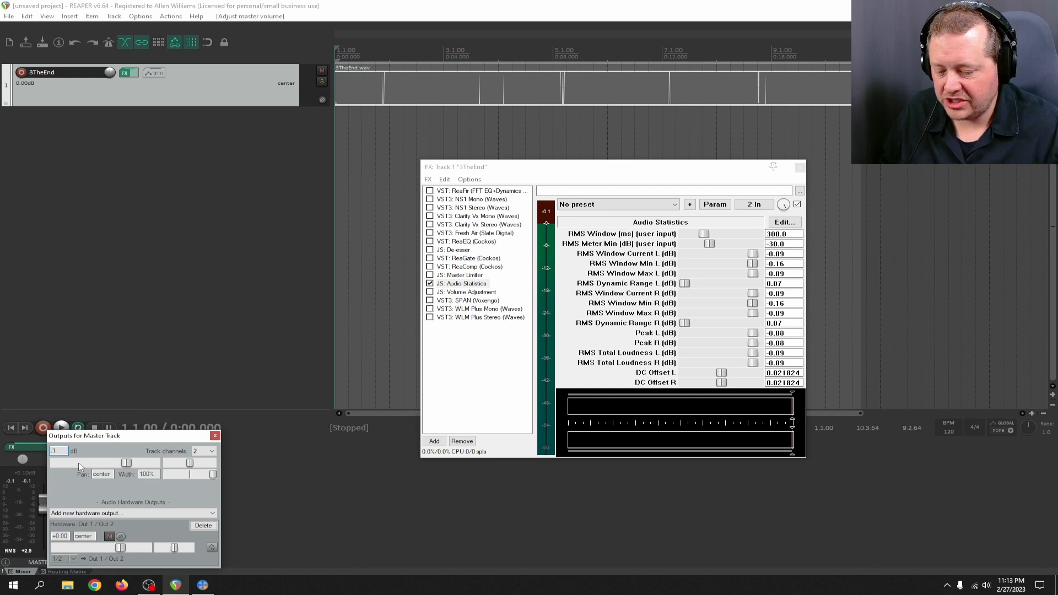
{"action": "key", "text": "BackSpace"}
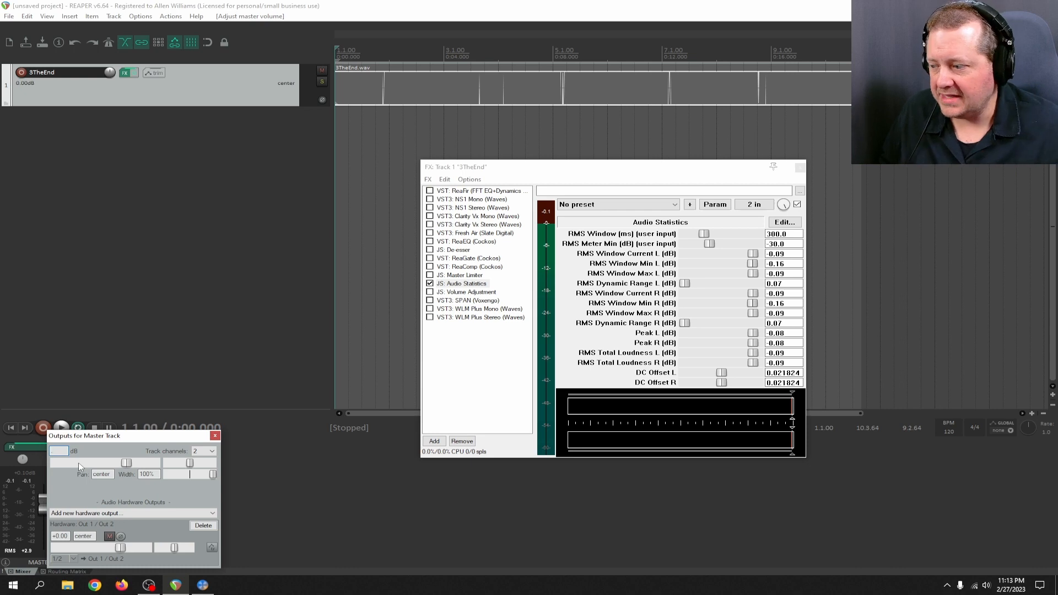
{"action": "type", "text": "08"}
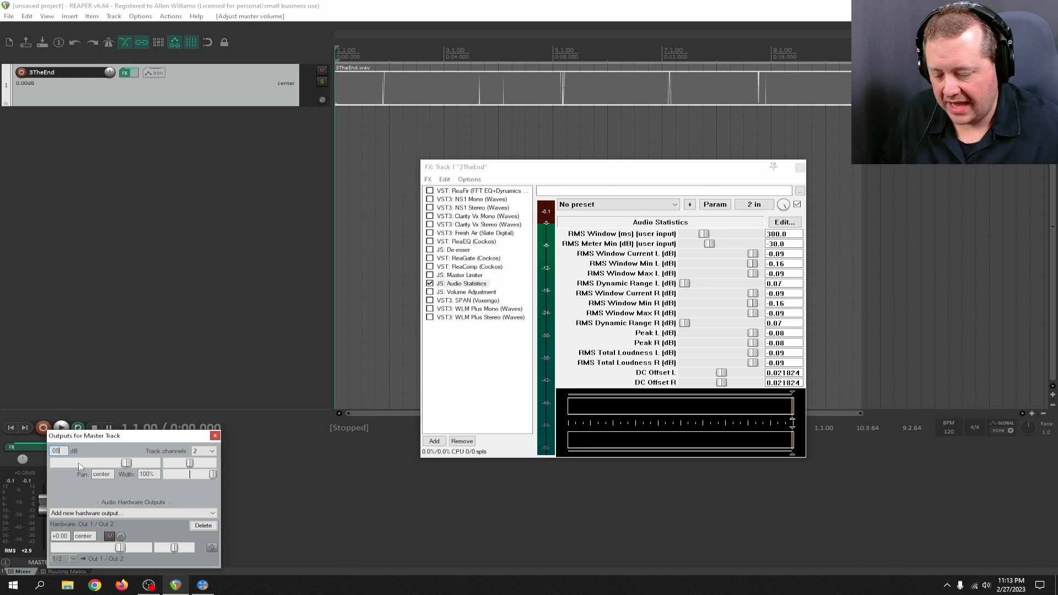
{"action": "left_click", "coordinate": [215, 436]}
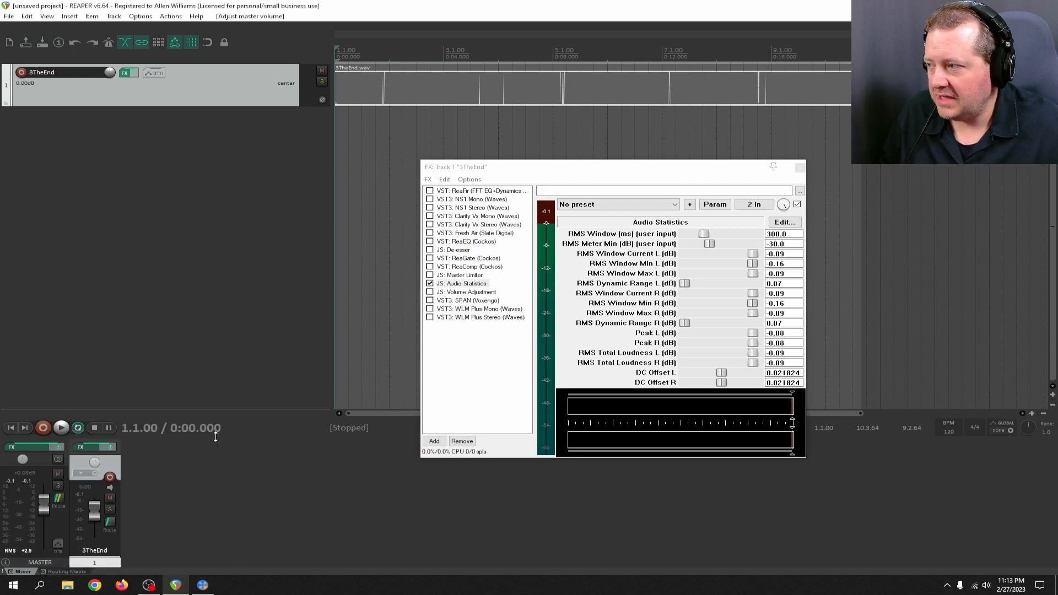
- Render the master mix to 4TheEndv2.wav, checking that normalization and brickwall limit are off, and close the render report
{"action": "left_click", "coordinate": [8, 16]}
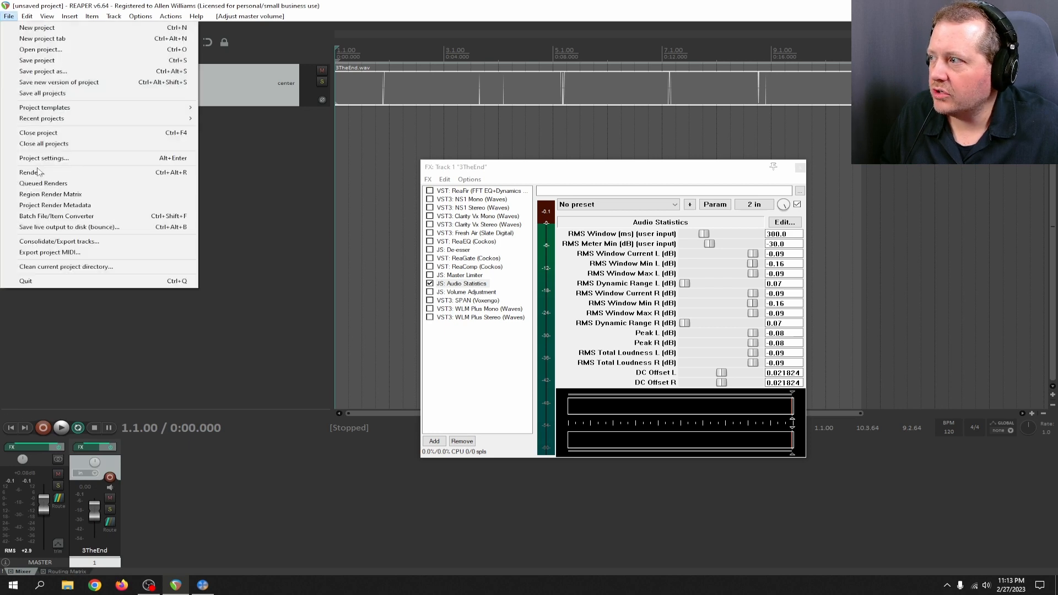
{"action": "left_click", "coordinate": [83, 172]}
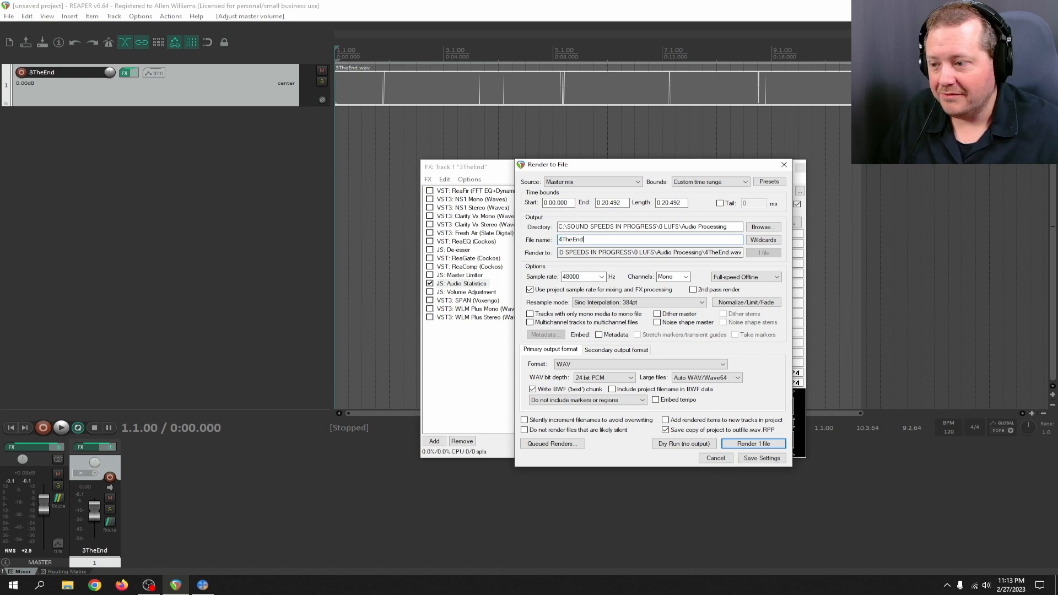
{"action": "type", "text": "v2"}
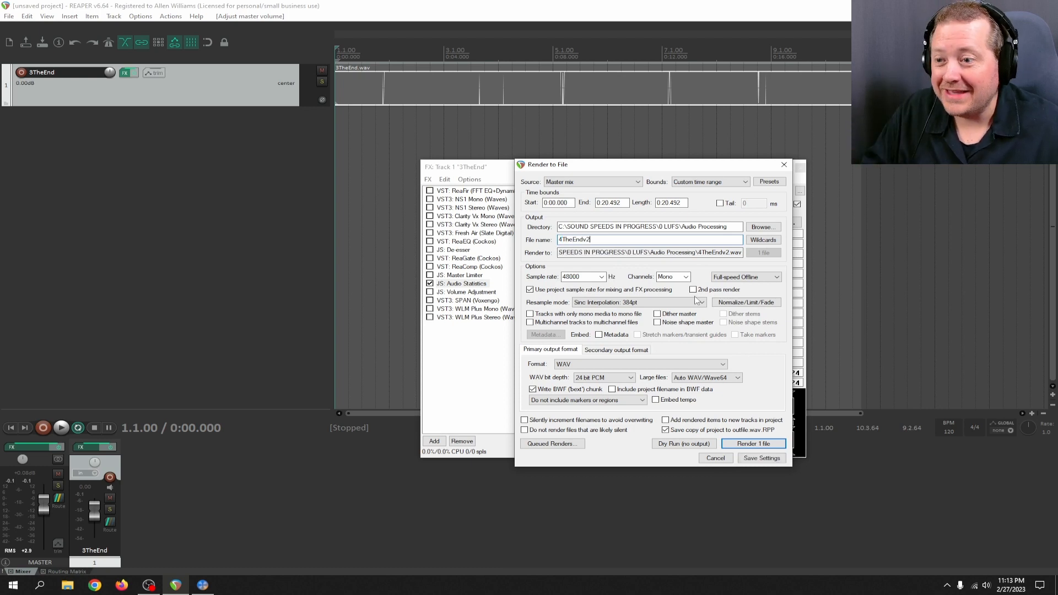
{"action": "left_click", "coordinate": [749, 303]}
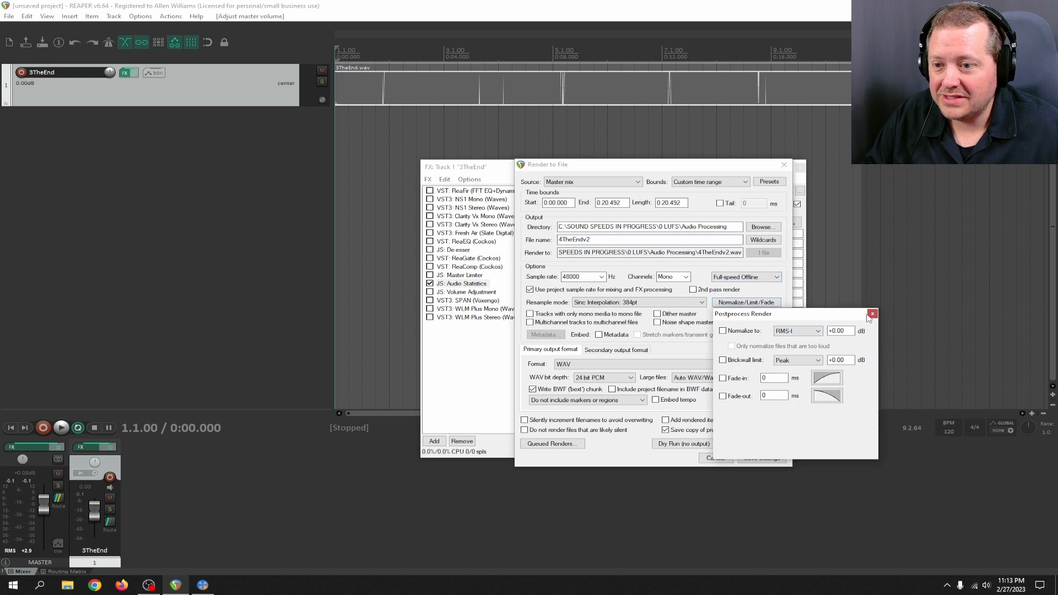
{"action": "left_click", "coordinate": [872, 314]}
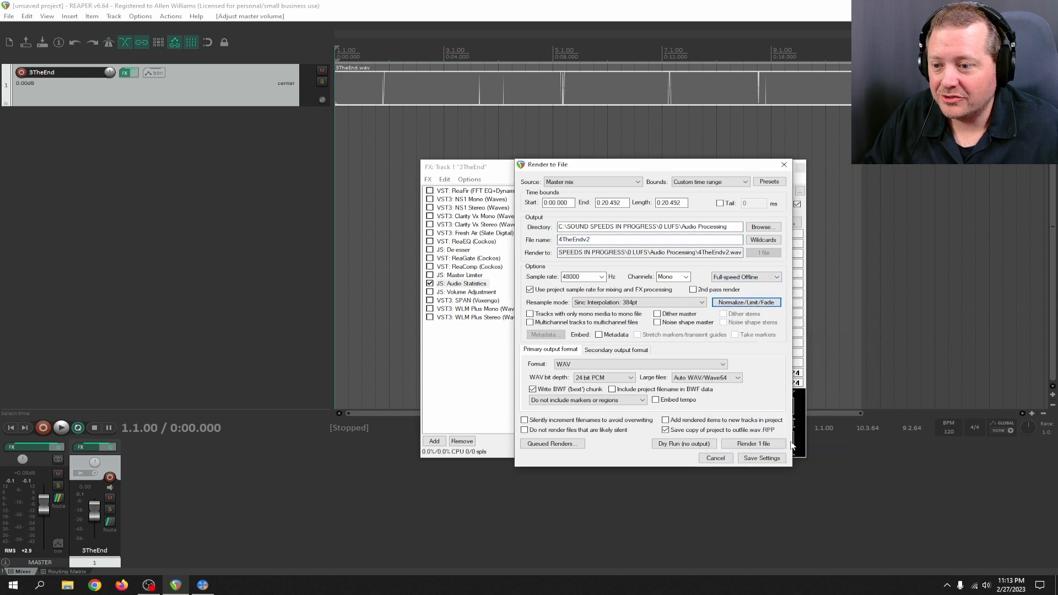
{"action": "left_click", "coordinate": [758, 445]}
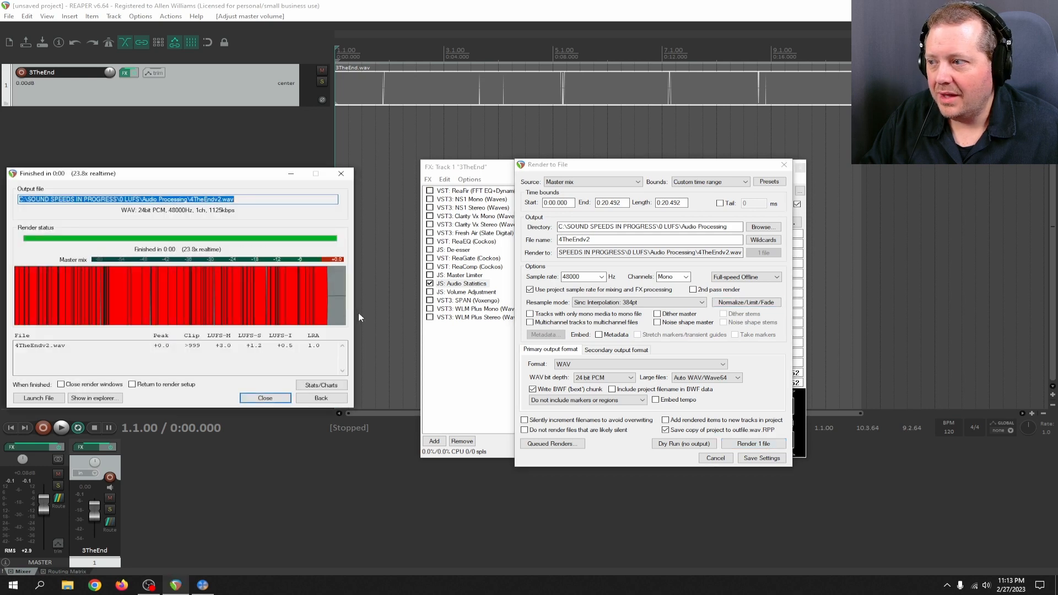
{"action": "left_click", "coordinate": [255, 400]}
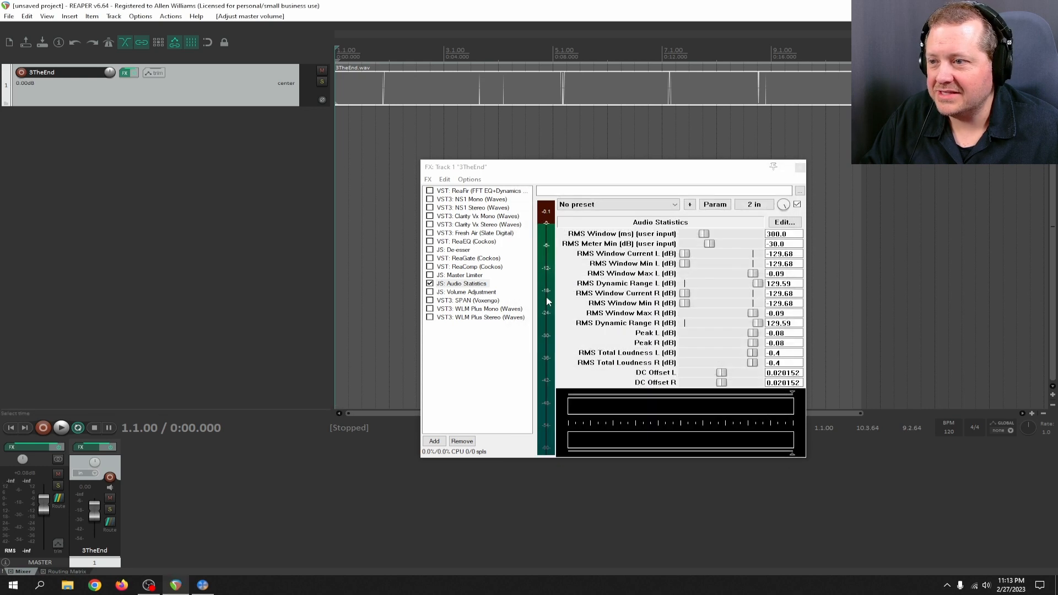
- Close the FX chain window and remove the 3TheEnd track
{"action": "left_click", "coordinate": [799, 167]}
{"action": "right_click", "coordinate": [200, 103]}
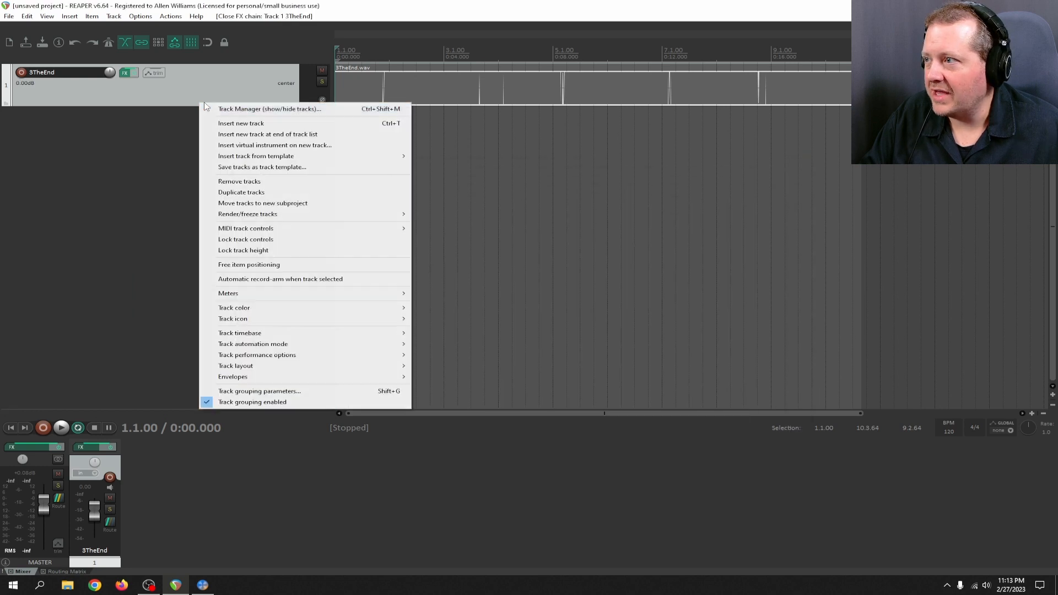
{"action": "left_click", "coordinate": [231, 181]}
- Import the rendered file 4TheEndv2.wav onto a new track at the project start
{"action": "left_click", "coordinate": [70, 16]}
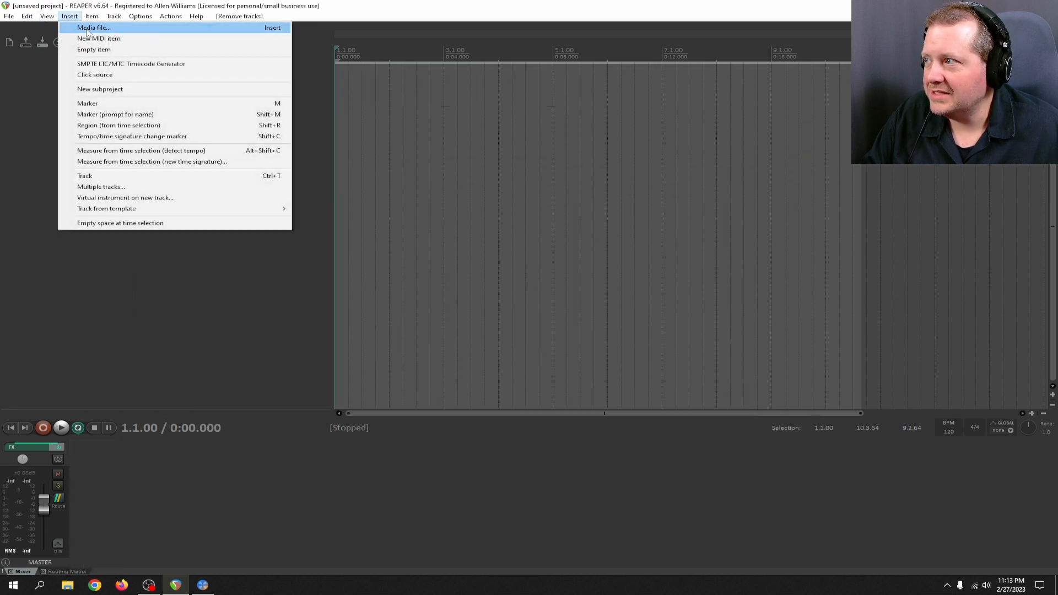
{"action": "left_click", "coordinate": [88, 25]}
{"action": "left_click", "coordinate": [315, 246]}
{"action": "left_click", "coordinate": [614, 382]}
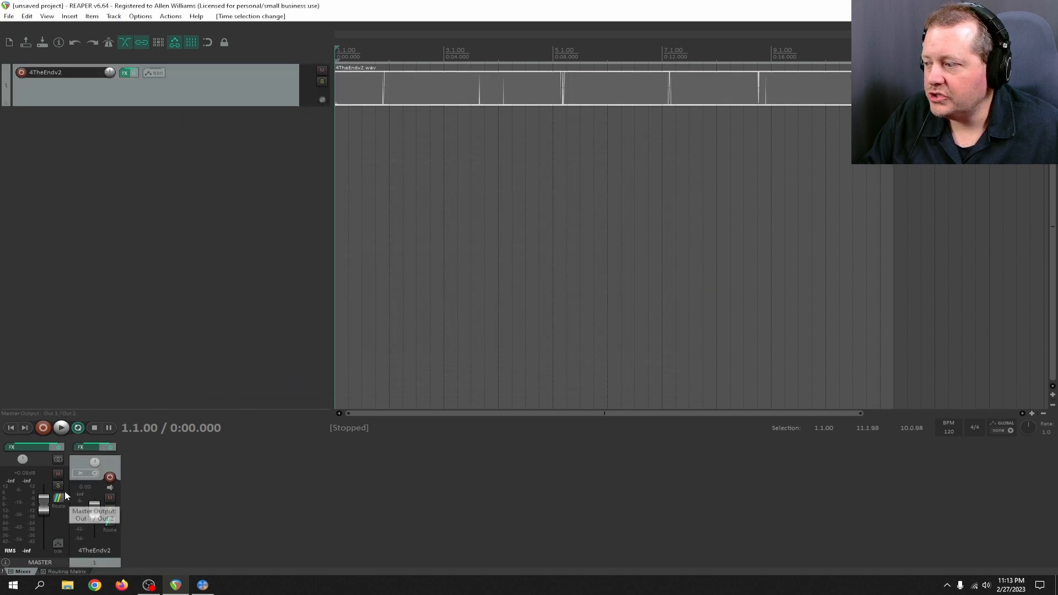
- Open the master track's FX chain with Audio Statistics and move its window clear of the clip
{"action": "left_click", "coordinate": [60, 448]}
{"action": "left_click", "coordinate": [60, 448]}
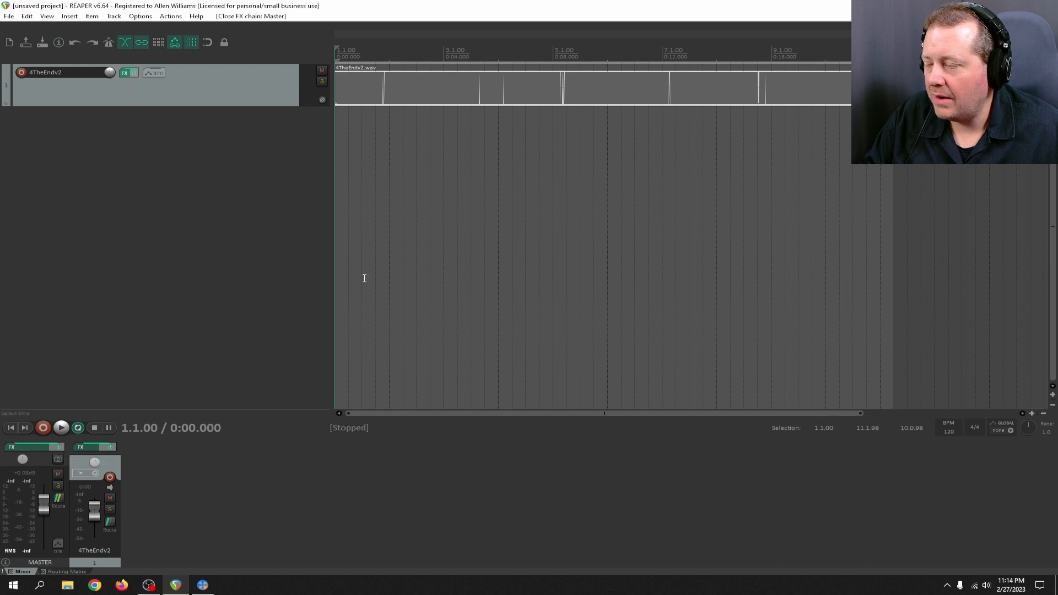
{"action": "left_click", "coordinate": [18, 444]}
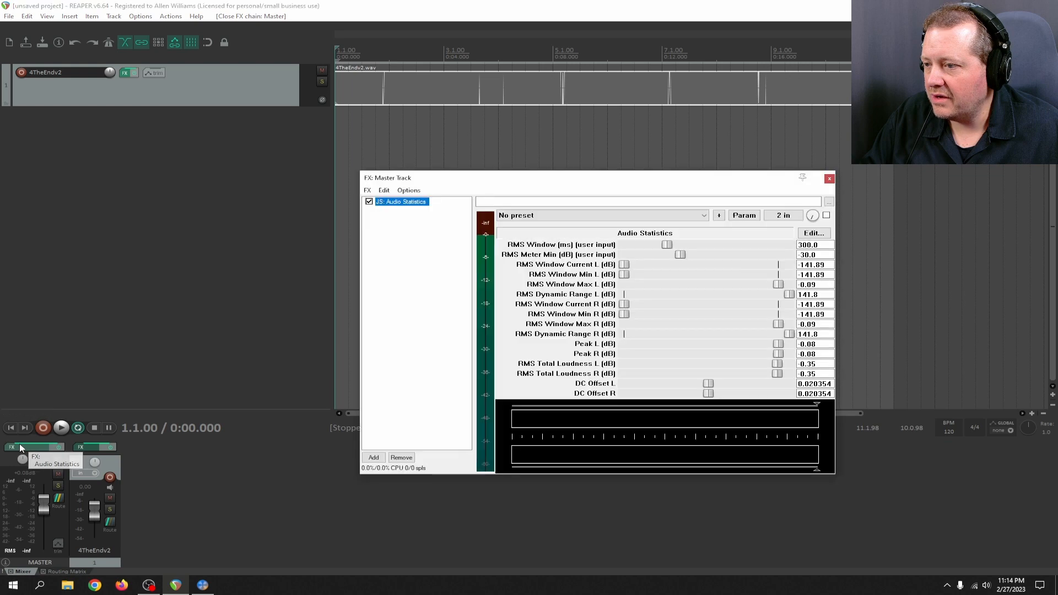
{"action": "left_click_drag", "start_coordinate": [546, 174], "coordinate": [547, 239]}
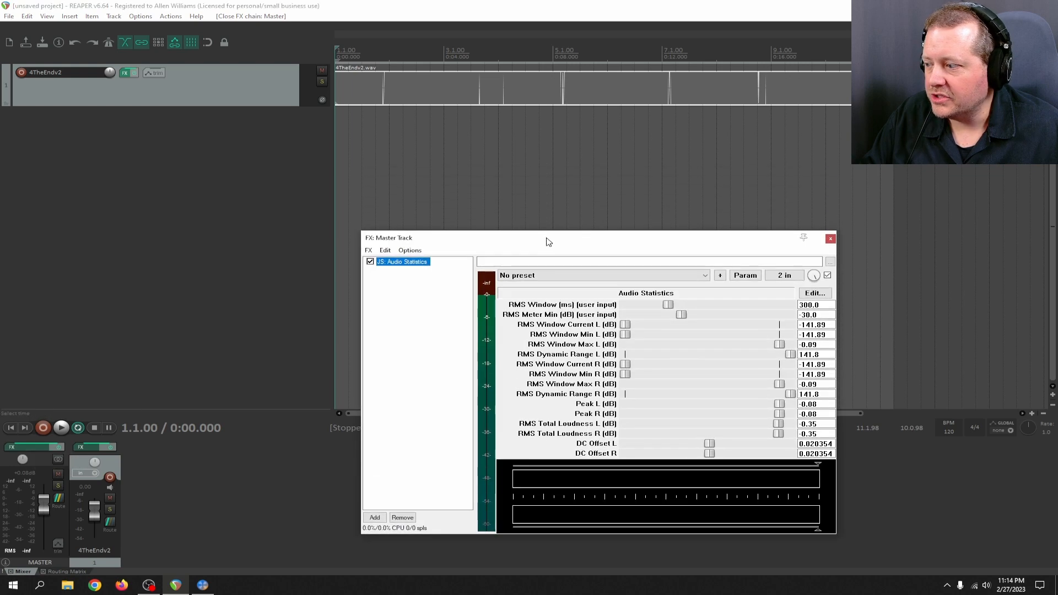
- Set the master track's output volume to 0 dB and close its outputs window
{"action": "left_click", "coordinate": [58, 498]}
{"action": "type", "text": "0"}
{"action": "key", "text": "Return"}
{"action": "left_click", "coordinate": [216, 436]}
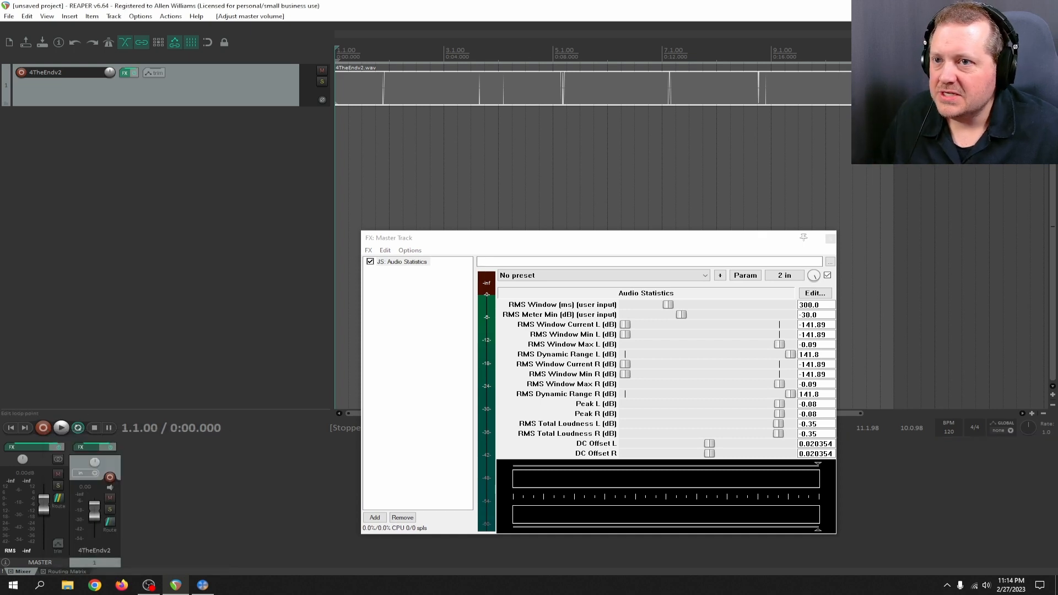
- Trim most of the silent tail off the end of the 4TheEndv2 clip and adjust its fade-out
{"action": "left_click", "coordinate": [870, 132]}
{"action": "scroll", "coordinate": [870, 132], "scroll_direction": "up", "scroll_amount": 4}
{"action": "scroll", "coordinate": [870, 132], "scroll_direction": "down", "scroll_amount": 1}
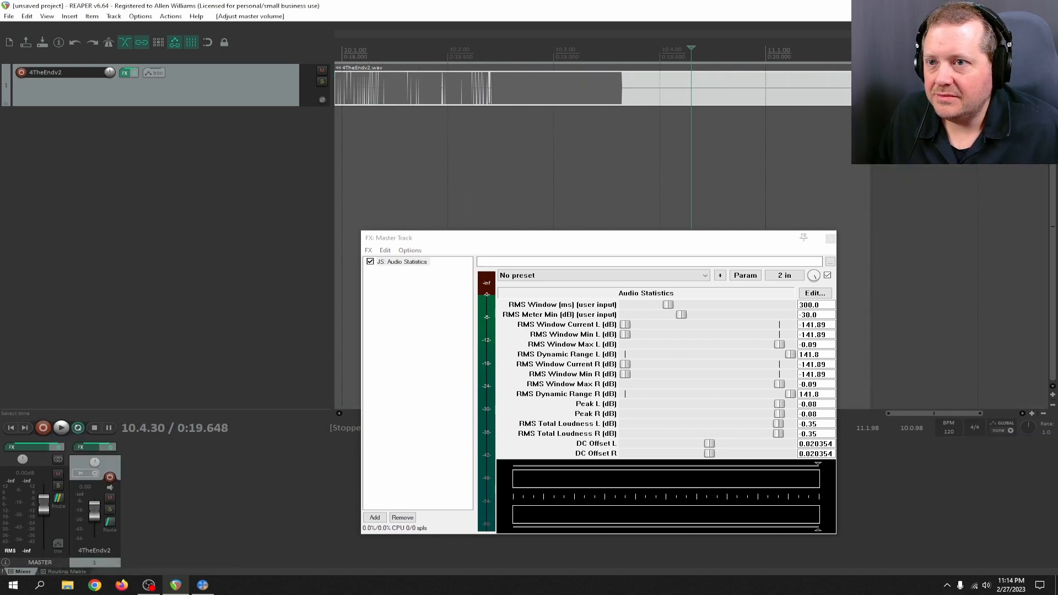
{"action": "left_click_drag", "start_coordinate": [868, 88], "coordinate": [628, 91]}
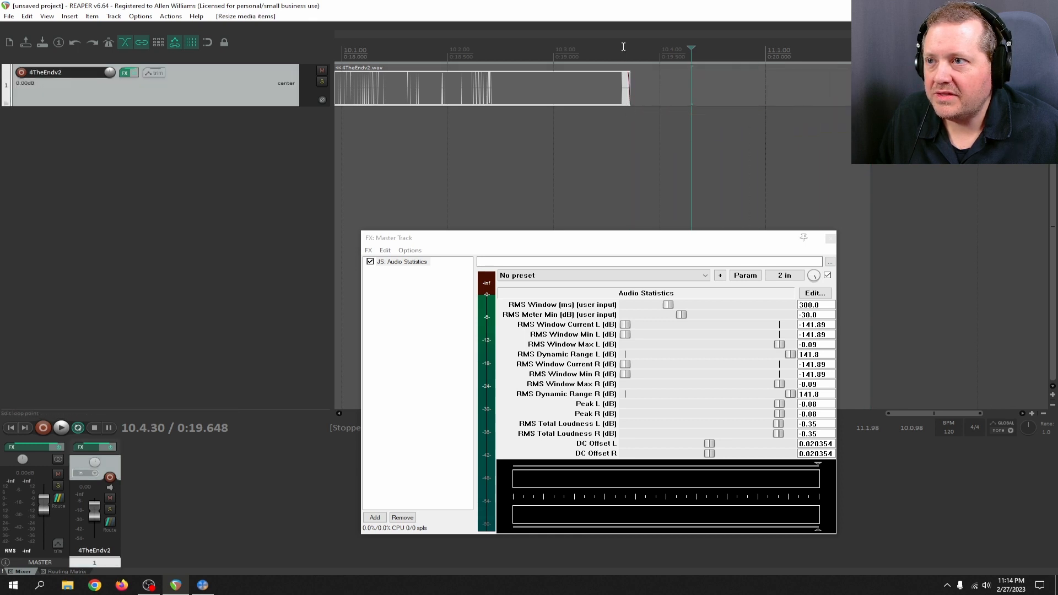
{"action": "scroll", "coordinate": [639, 210], "scroll_direction": "up", "scroll_amount": 5}
{"action": "left_click_drag", "start_coordinate": [770, 100], "coordinate": [725, 84]}
{"action": "left_click", "coordinate": [649, 50]}
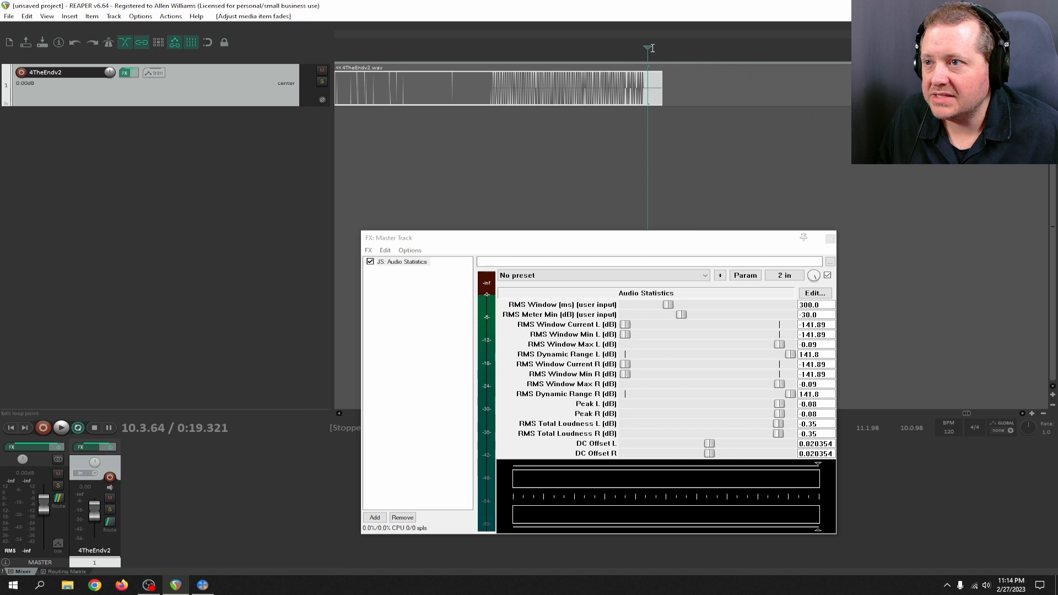
- Trim the remaining silence from the clip's end and match the time selection to the clip
{"action": "scroll", "coordinate": [696, 127], "scroll_direction": "up", "scroll_amount": 5}
{"action": "left_click_drag", "start_coordinate": [840, 91], "coordinate": [637, 119]}
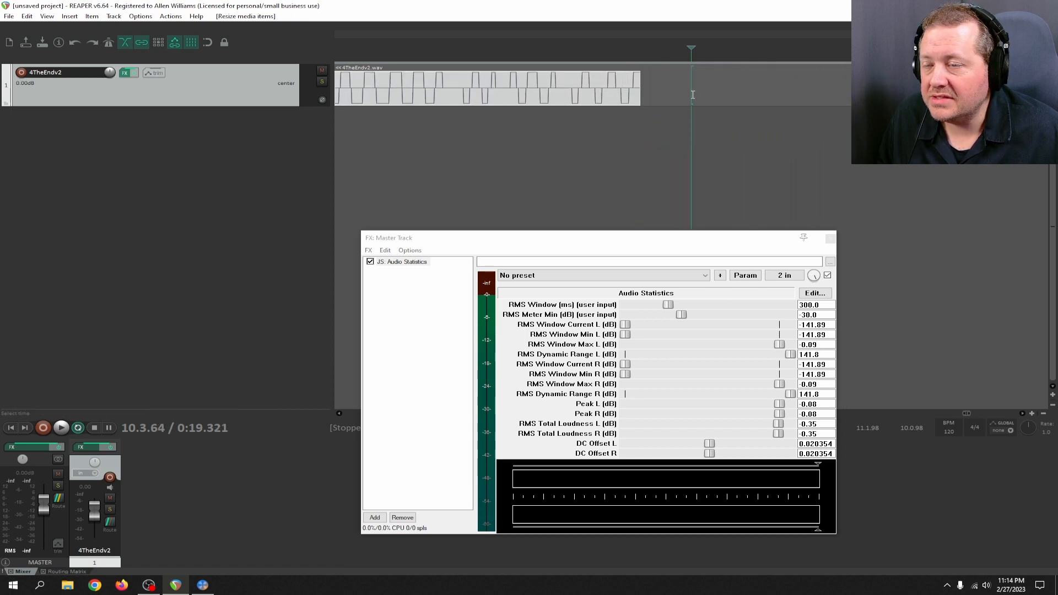
{"action": "scroll", "coordinate": [593, 97], "scroll_direction": "down", "scroll_amount": 15}
{"action": "scroll", "coordinate": [595, 94], "scroll_direction": "up", "scroll_amount": 5}
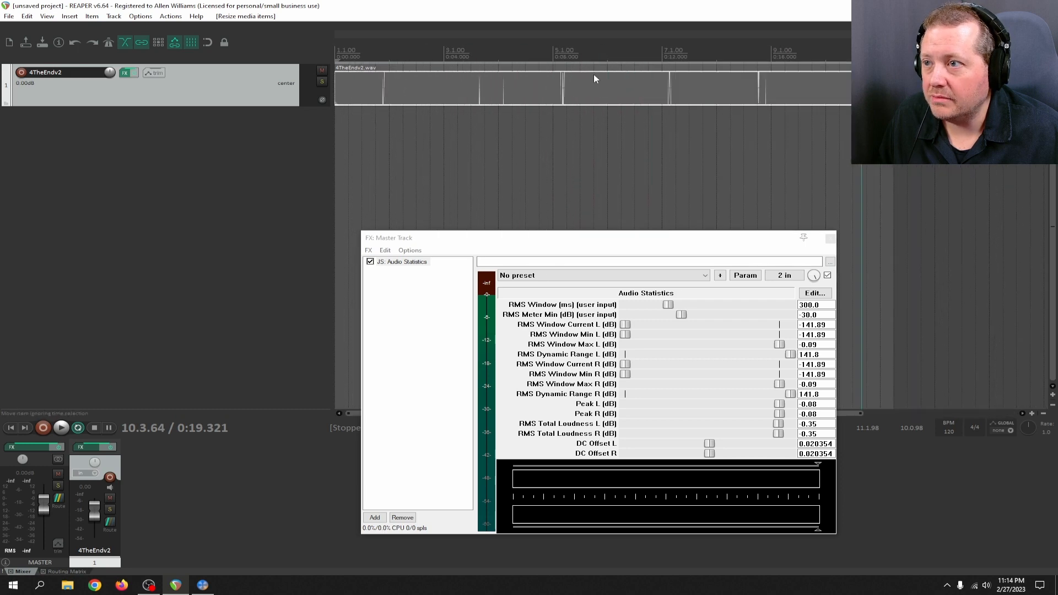
{"action": "left_click", "coordinate": [590, 80]}
{"action": "scroll", "coordinate": [591, 83], "scroll_direction": "up", "scroll_amount": 3}
{"action": "scroll", "coordinate": [594, 95], "scroll_direction": "down", "scroll_amount": 3}
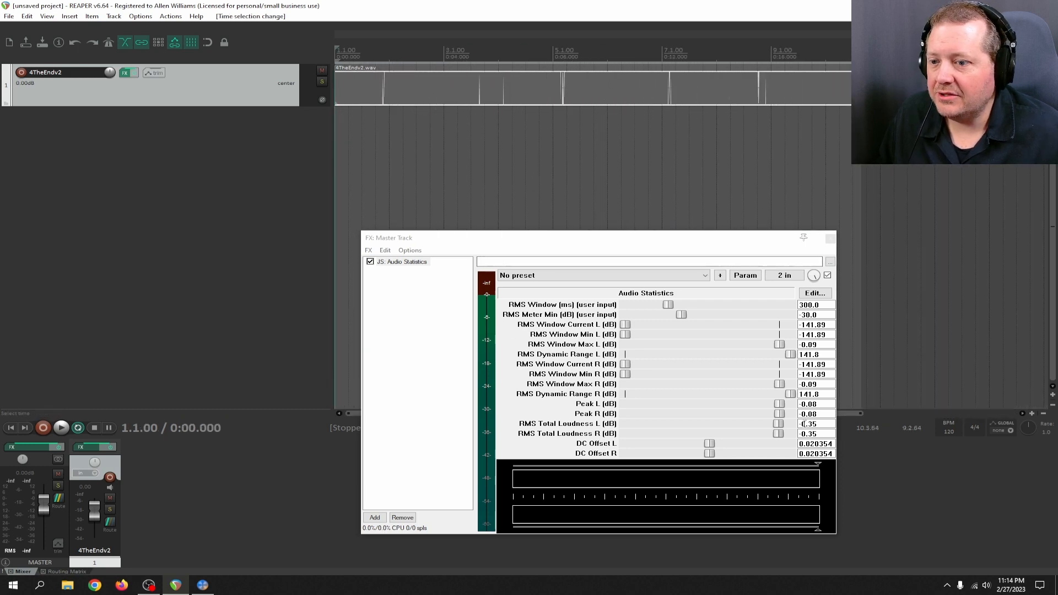
- Reset Audio Statistics to factory default and play the trimmed 4TheEndv2 clip to measure its peak and RMS total loudness
{"action": "left_click", "coordinate": [639, 276]}
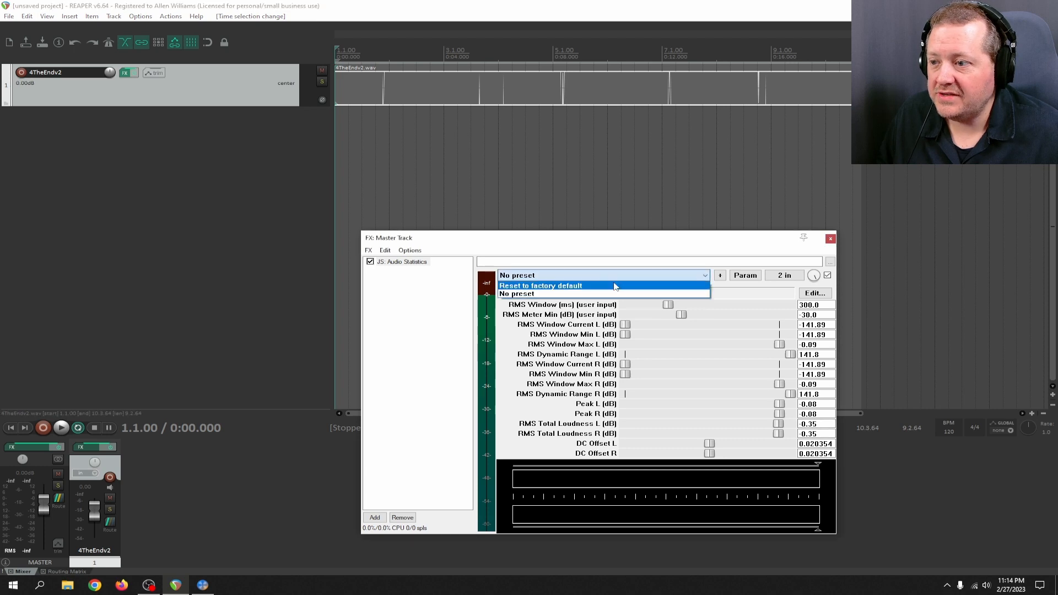
{"action": "left_click", "coordinate": [639, 285]}
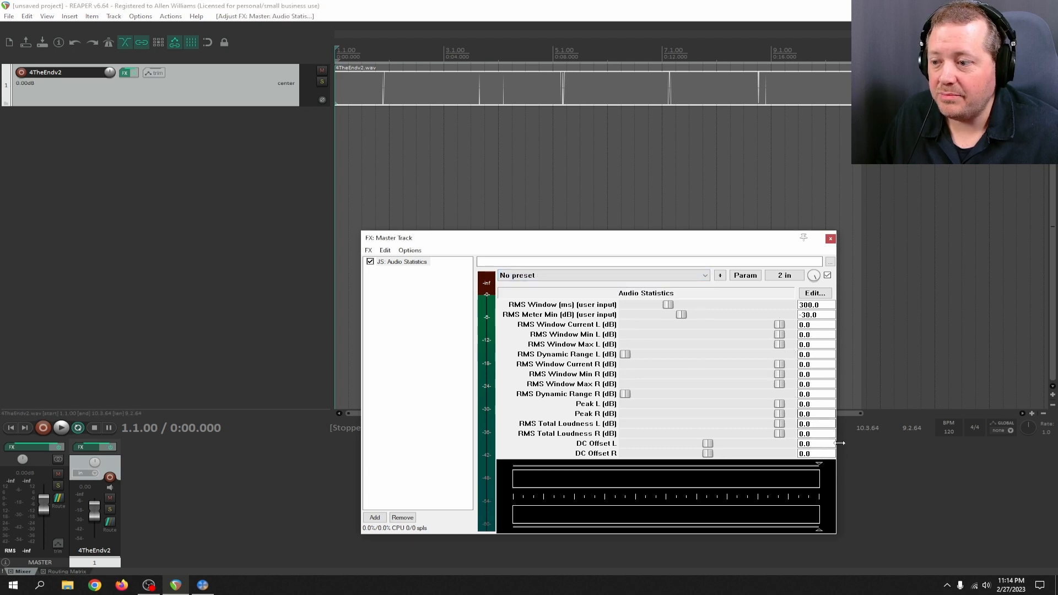
{"action": "key", "text": "space"}
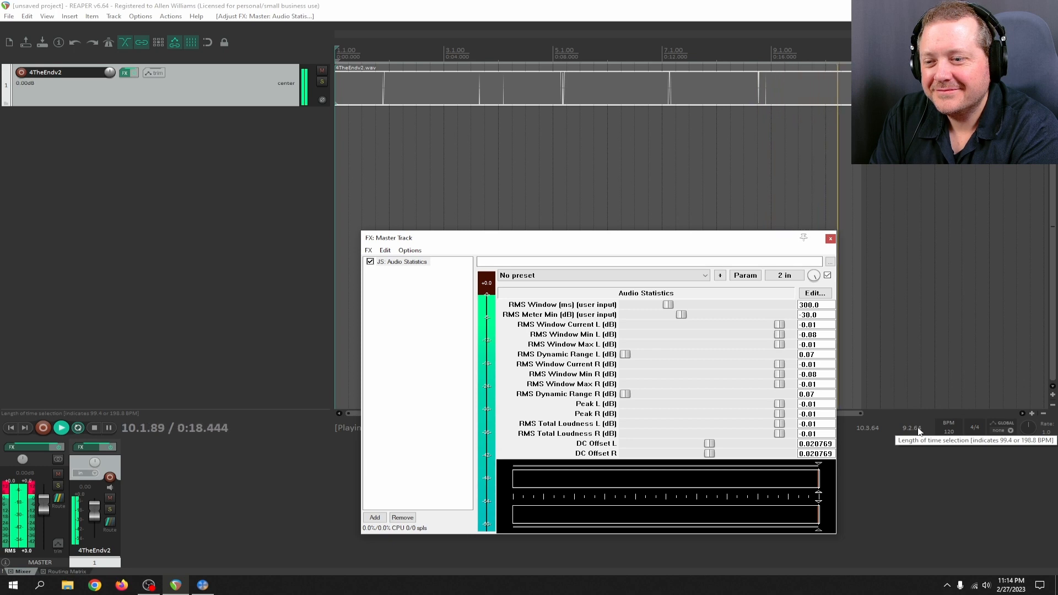
{"action": "key", "text": "space"}
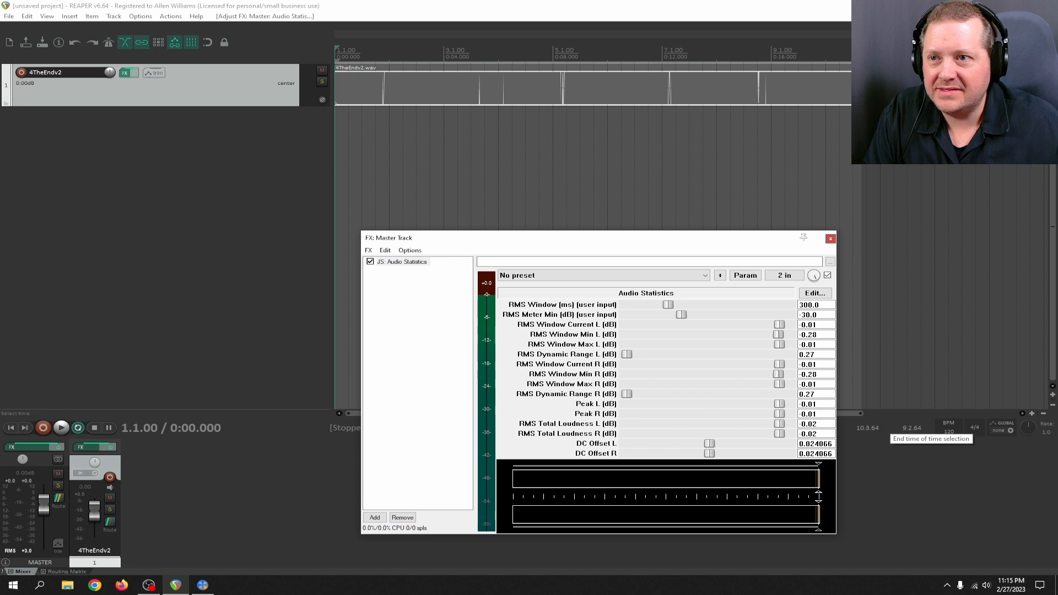
- Remove the fade-in from the start of the 4TheEndv2 clip
{"action": "scroll", "coordinate": [375, 66], "scroll_direction": "up", "scroll_amount": 5}
{"action": "scroll", "coordinate": [359, 89], "scroll_direction": "up", "scroll_amount": 7}
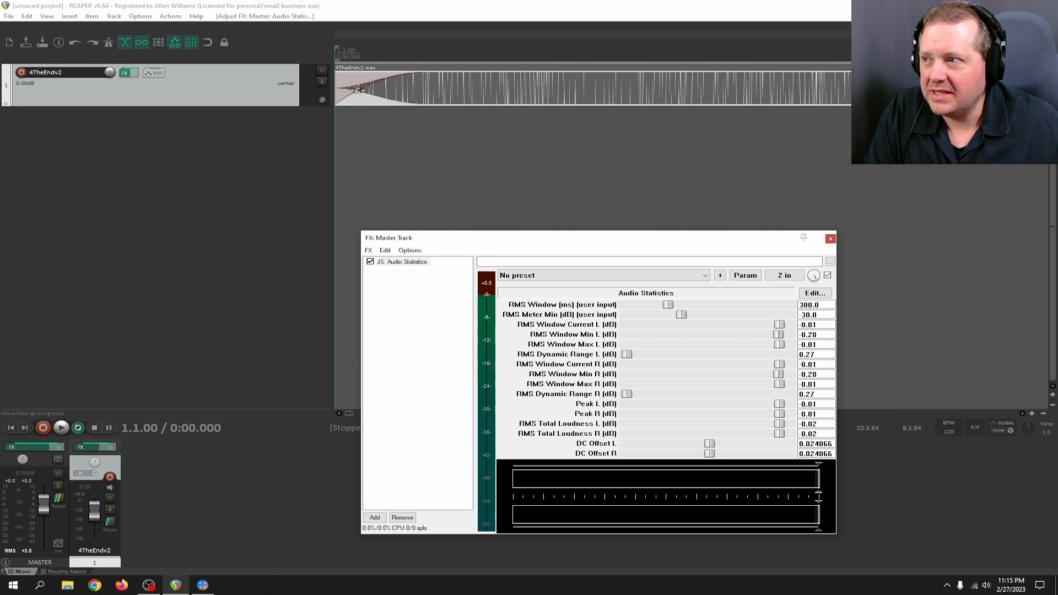
{"action": "left_click_drag", "start_coordinate": [419, 87], "coordinate": [334, 87]}
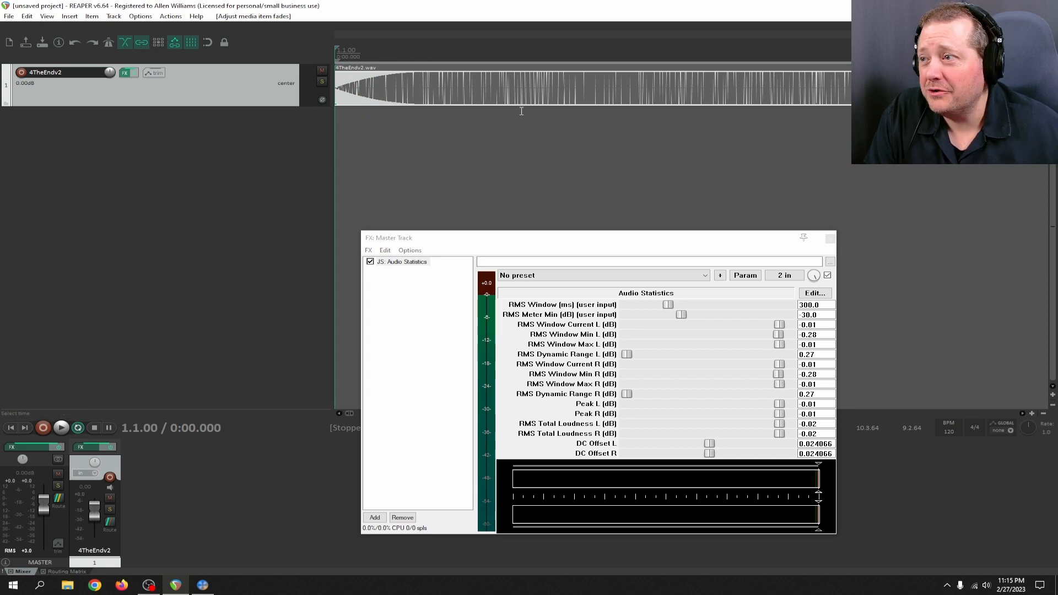
- Split the clip at 0:00.008, where the ramp-up ends, and delete the short piece before the split
{"action": "left_click", "coordinate": [428, 56]}
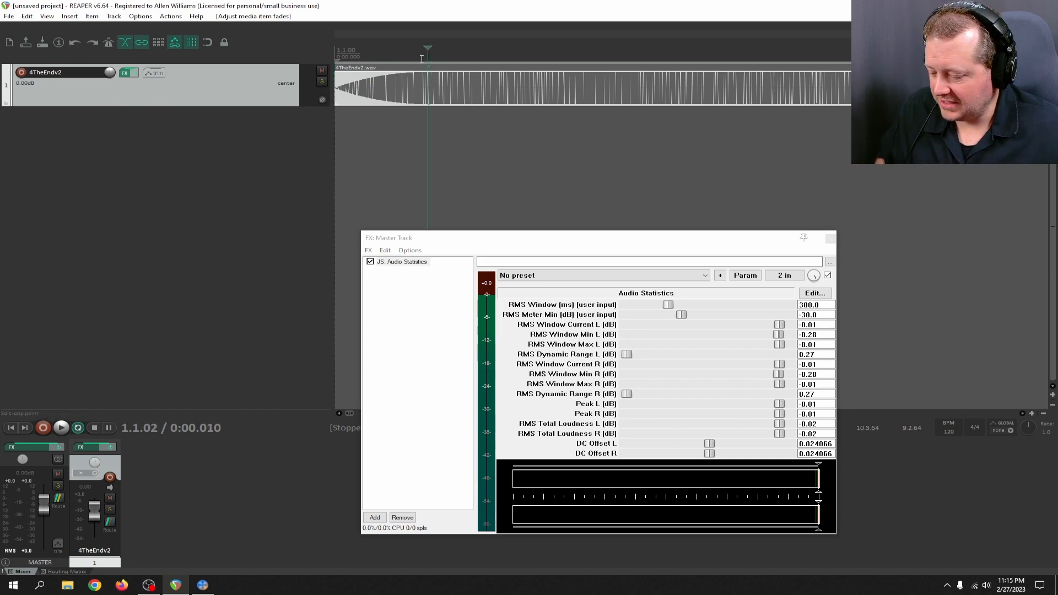
{"action": "left_click", "coordinate": [413, 56]}
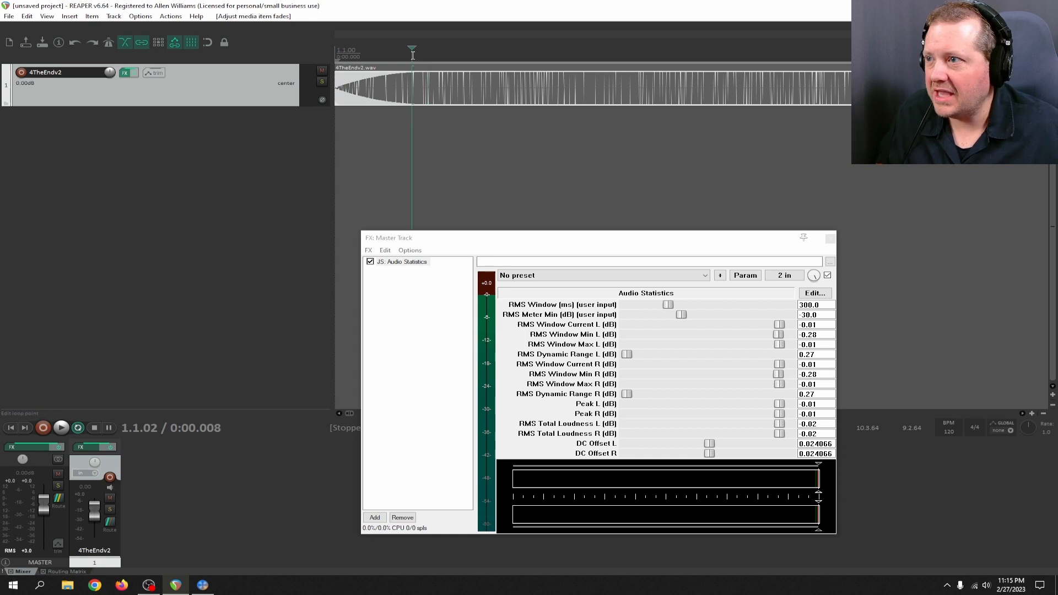
{"action": "key", "text": "s"}
{"action": "left_click", "coordinate": [379, 97]}
{"action": "key", "text": "Delete"}
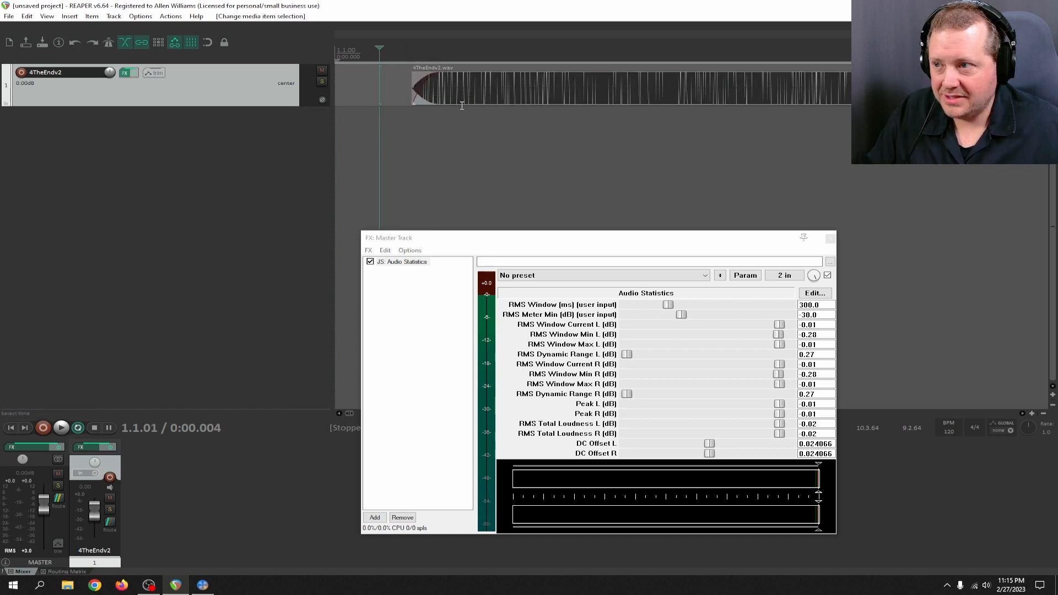
- Move the remaining clip to the project start and match the time selection to its length
{"action": "left_click", "coordinate": [467, 86]}
{"action": "left_click_drag", "start_coordinate": [512, 95], "coordinate": [433, 93]}
{"action": "scroll", "coordinate": [574, 61], "scroll_direction": "down", "scroll_amount": 5}
{"action": "scroll", "coordinate": [575, 61], "scroll_direction": "down", "scroll_amount": 4}
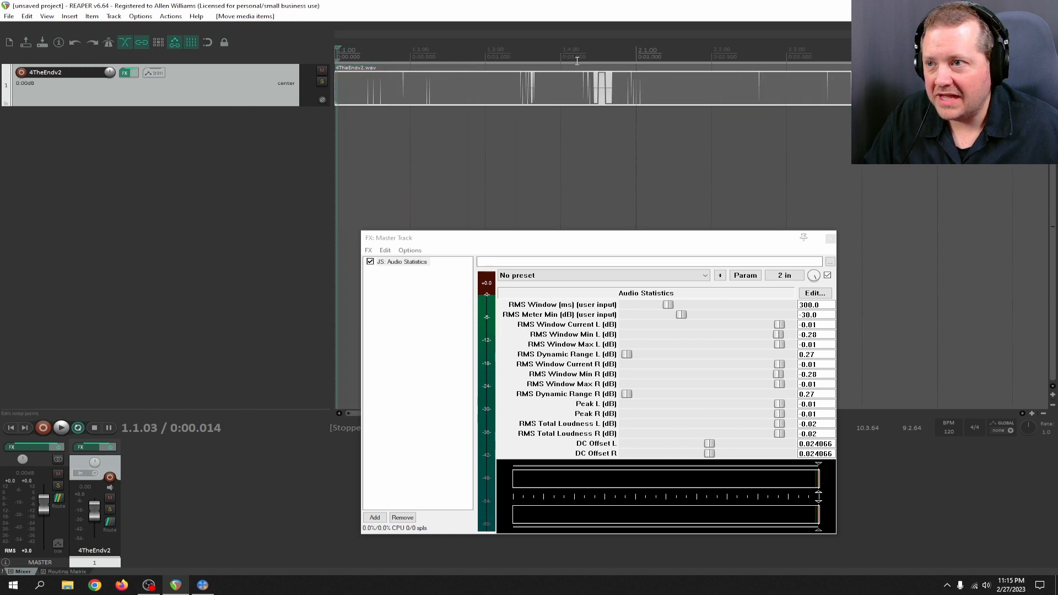
{"action": "scroll", "coordinate": [430, 47], "scroll_direction": "down", "scroll_amount": 5}
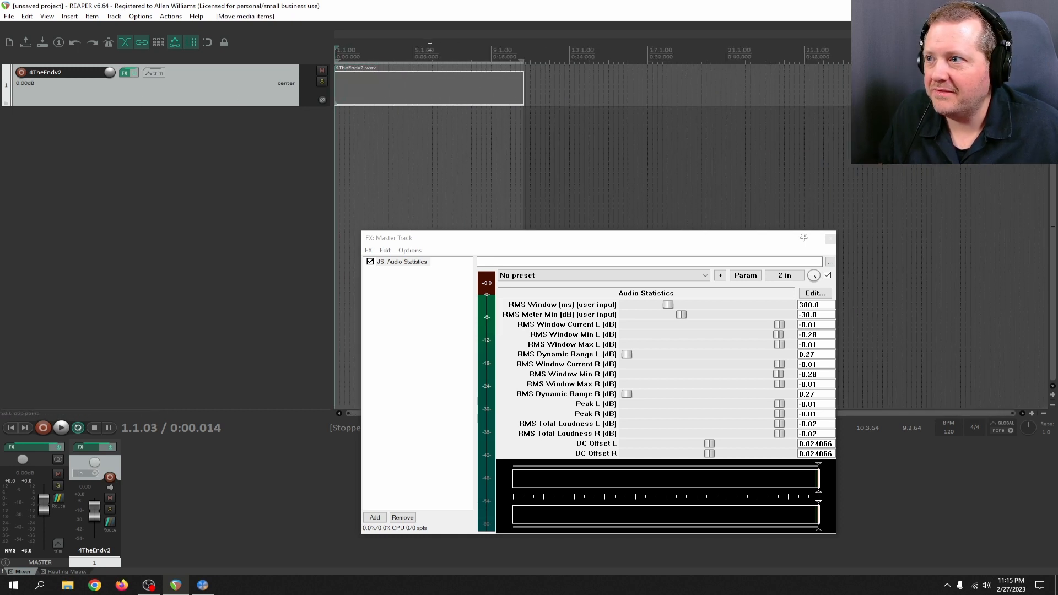
{"action": "left_click_drag", "start_coordinate": [520, 62], "coordinate": [523, 61]}
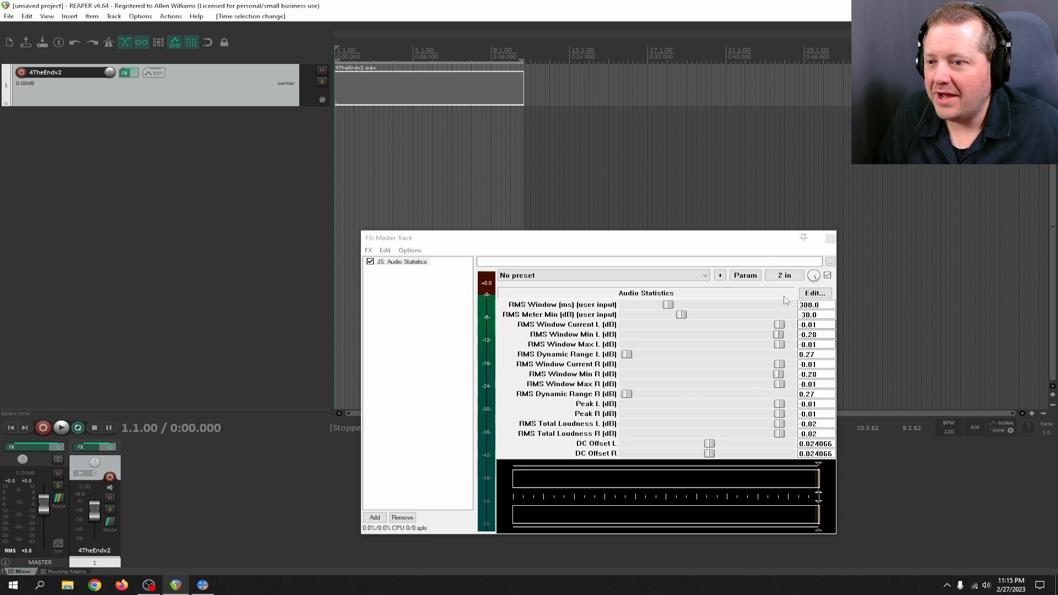
- Reset Audio Statistics to factory default and play the clip without its ramped start to measure its loudness again
{"action": "left_click", "coordinate": [665, 274]}
{"action": "left_click", "coordinate": [575, 283]}
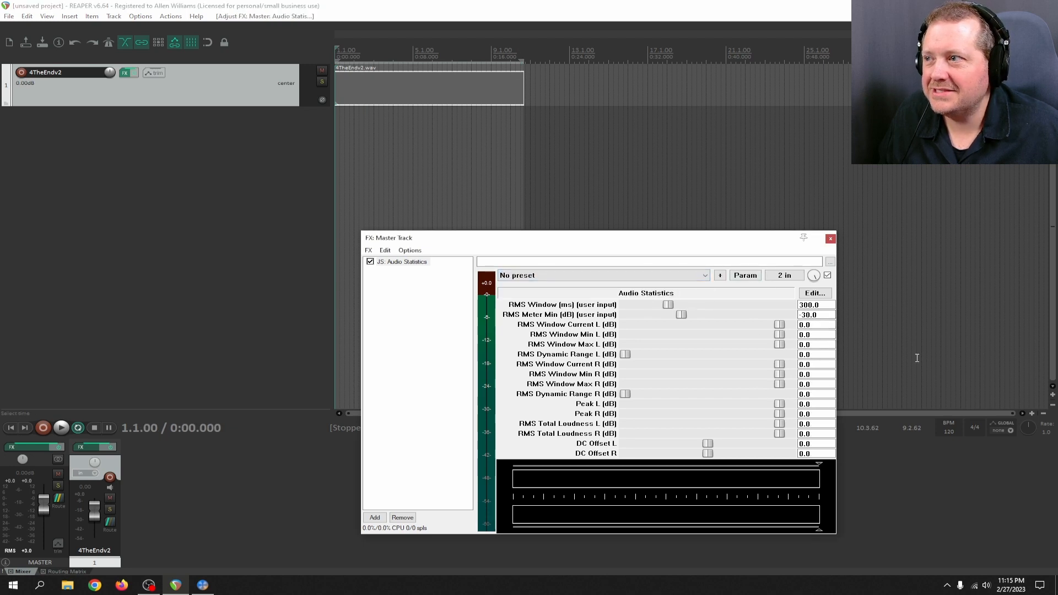
{"action": "key", "text": "space"}
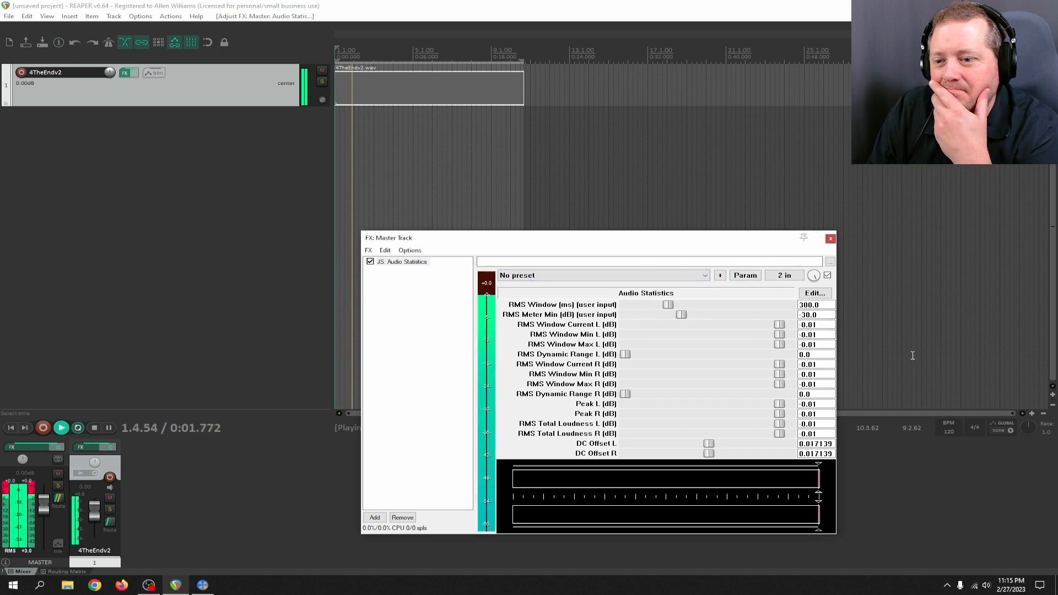